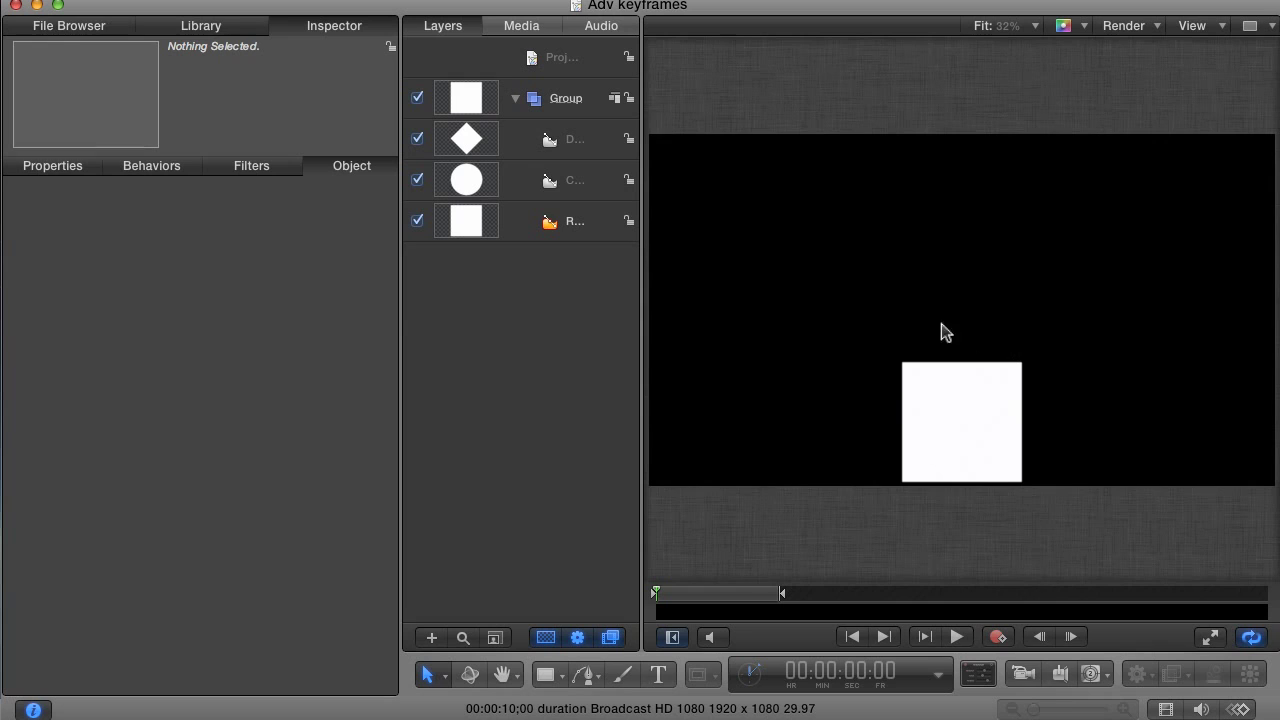
- Select the shape layers and play the existing bounce animation to preview it
left_click(518, 226)
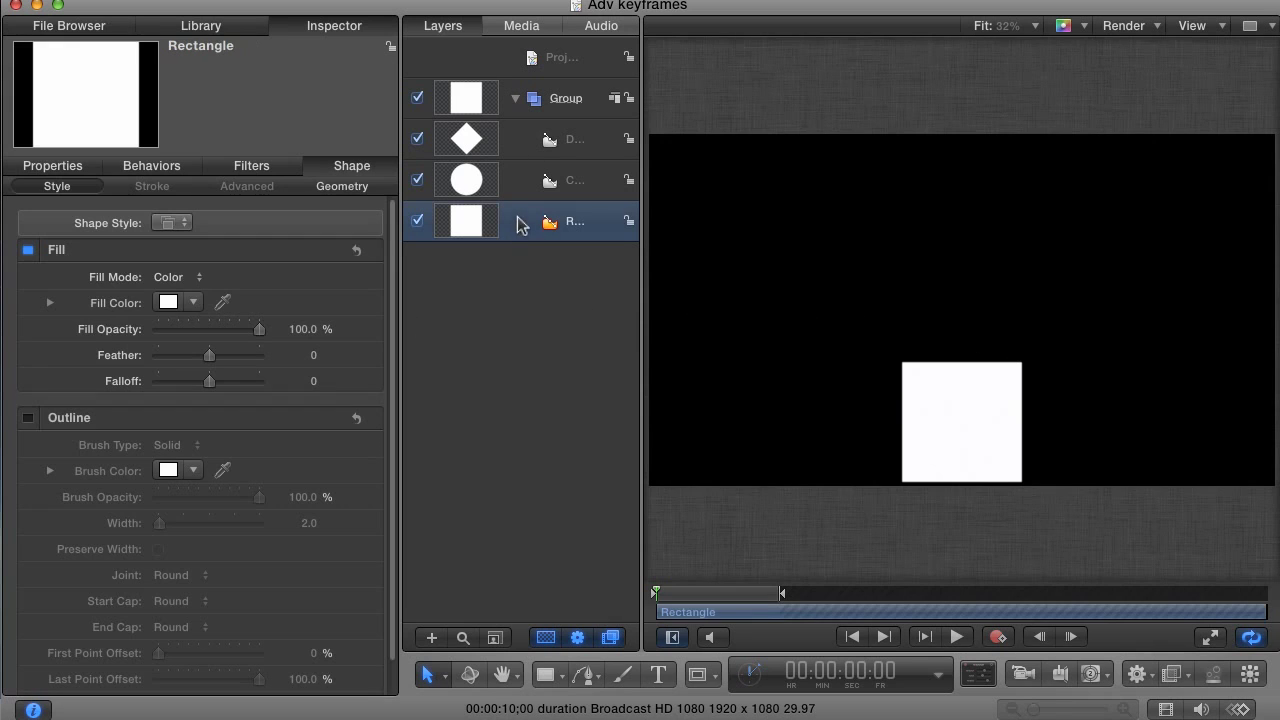
left_click(513, 188)
left_click(520, 148)
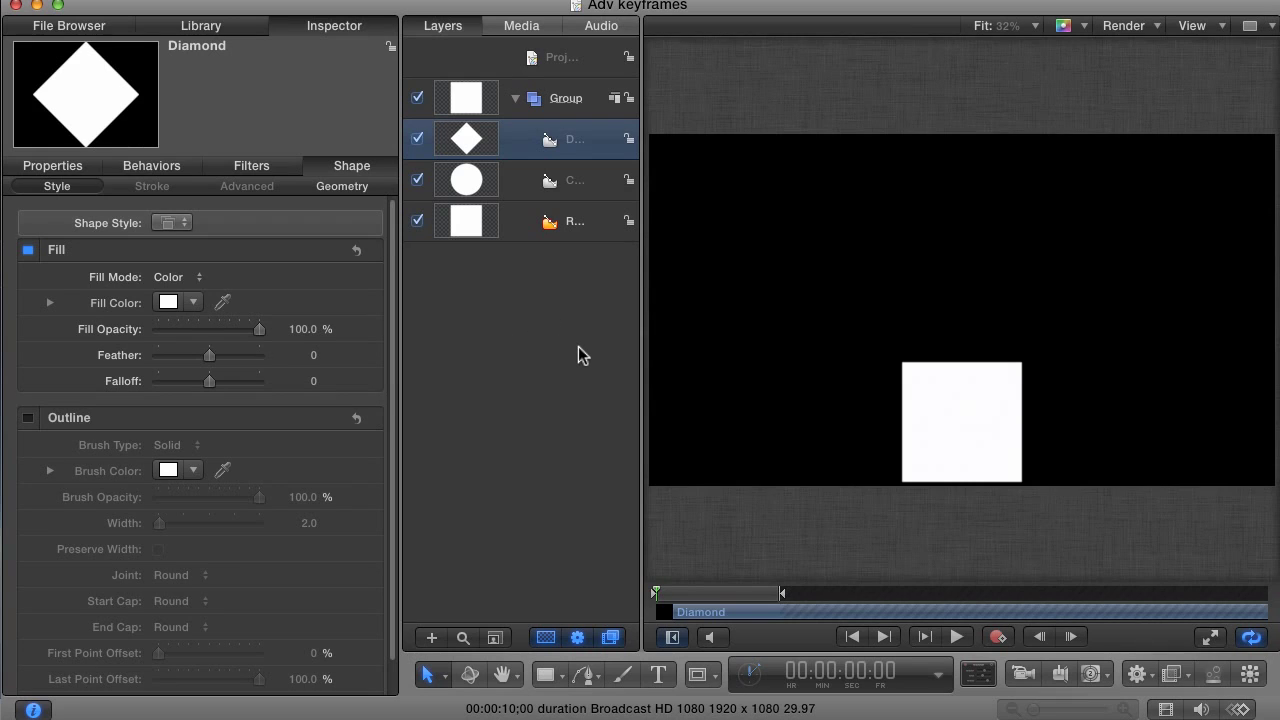
key("space")
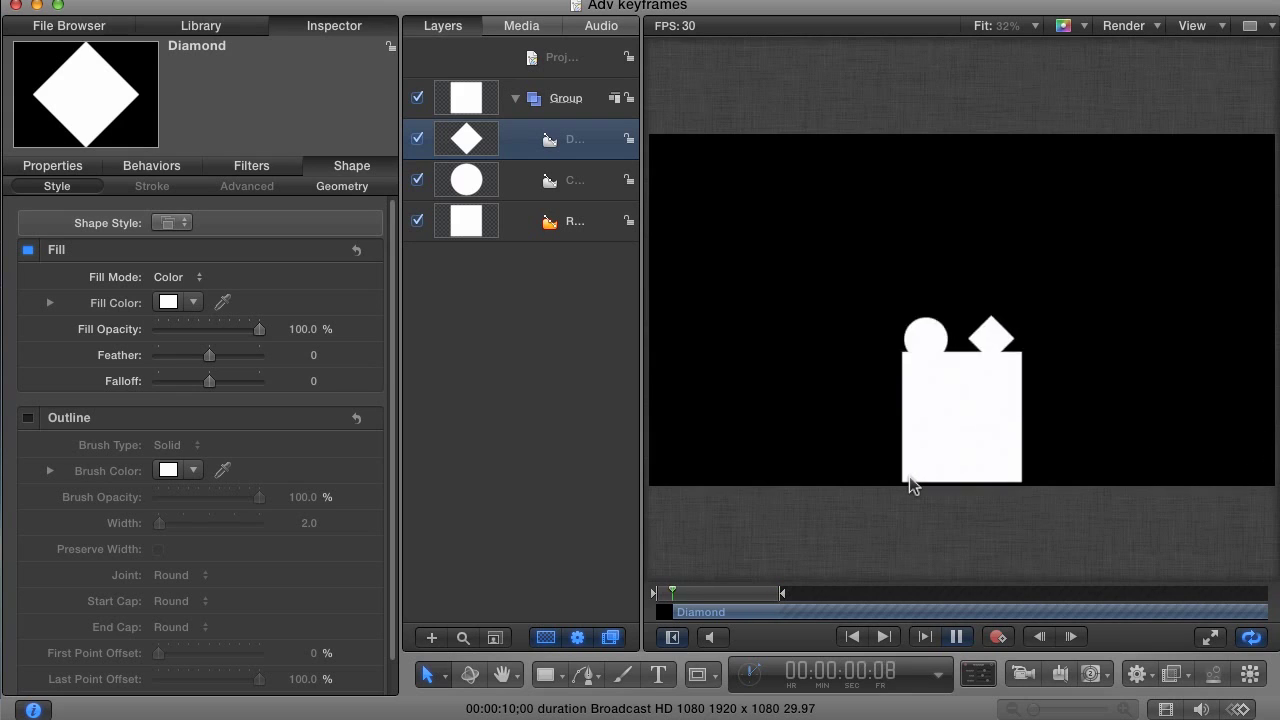
- Inspect the Rectangle, Circle and Diamond transform properties, ending on Diamond, and stop playback
left_click(521, 229)
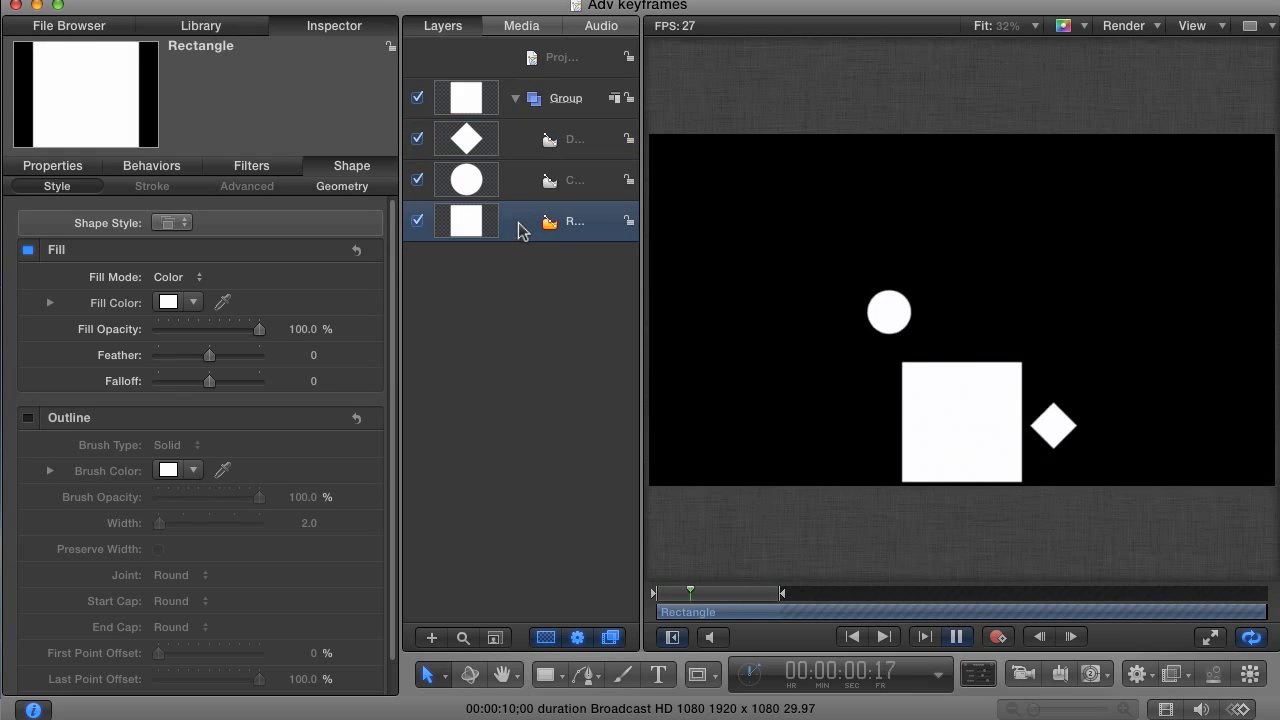
left_click(66, 168)
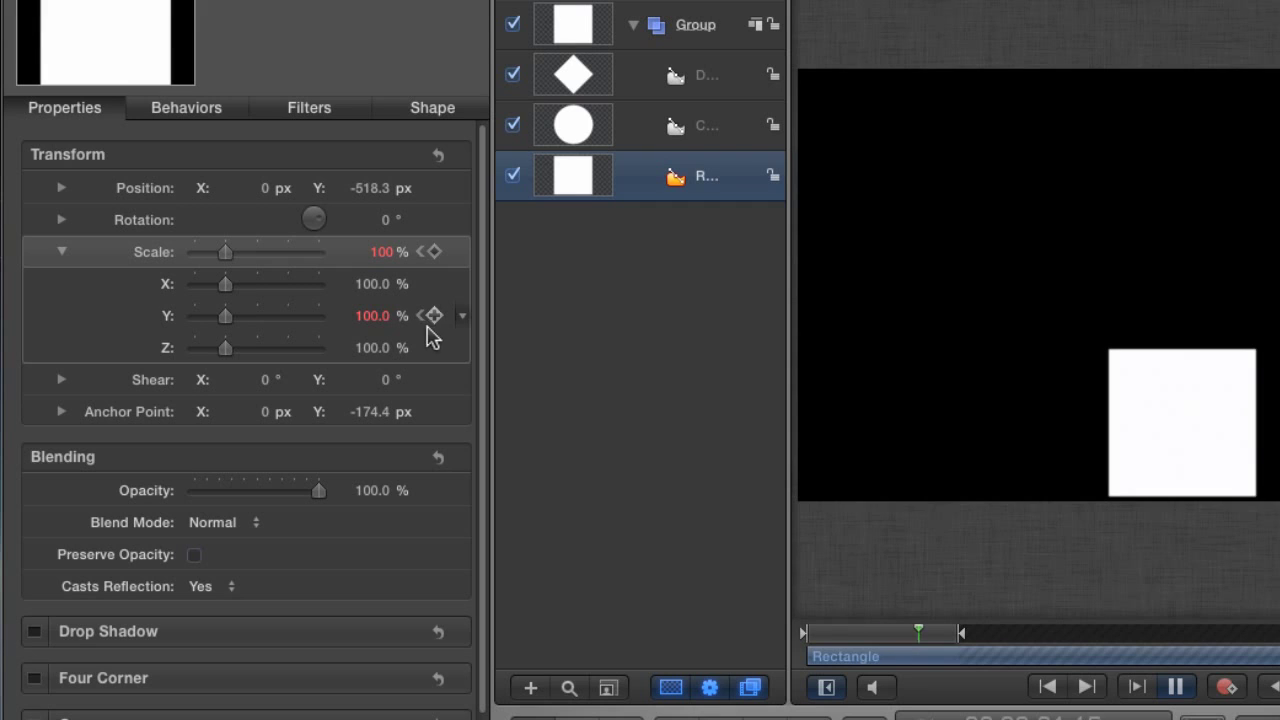
left_click(632, 126)
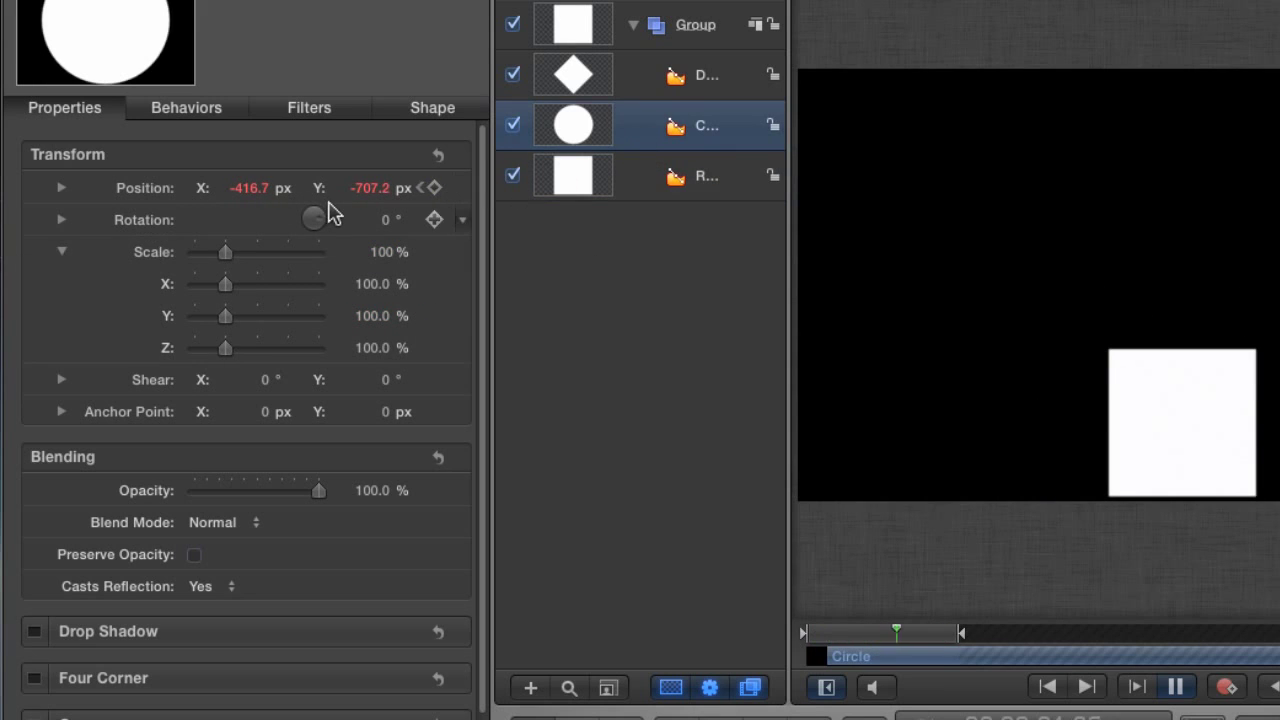
left_click(648, 80)
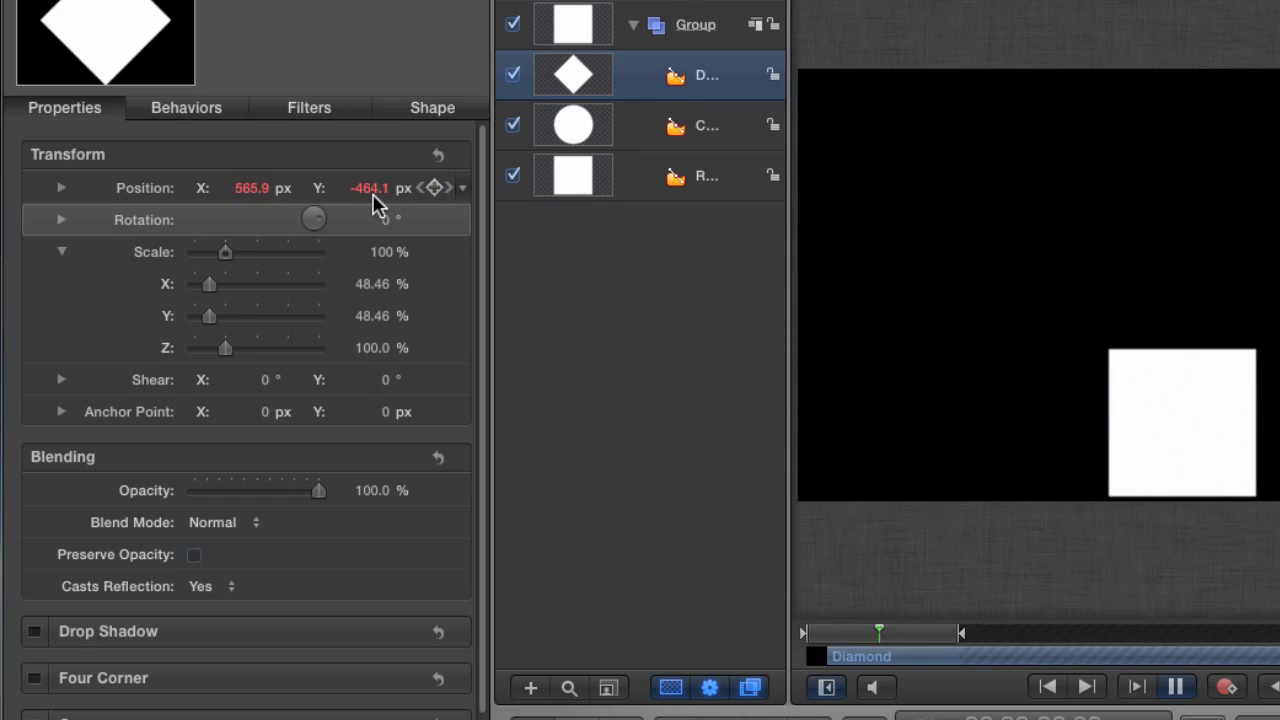
key("space")
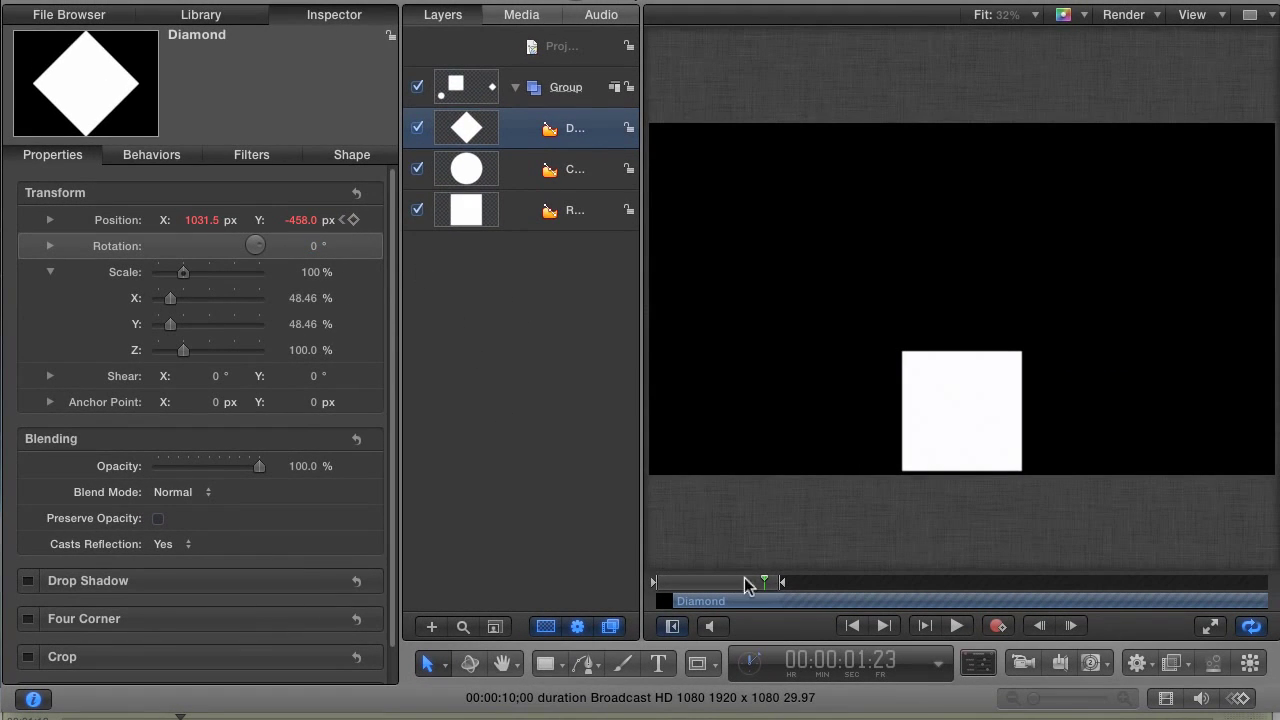
- Go to the play range start and step through the Diamond's Position keyframes, back to frame 13
left_click_drag(744, 583, 723, 590)
key("shift+i")
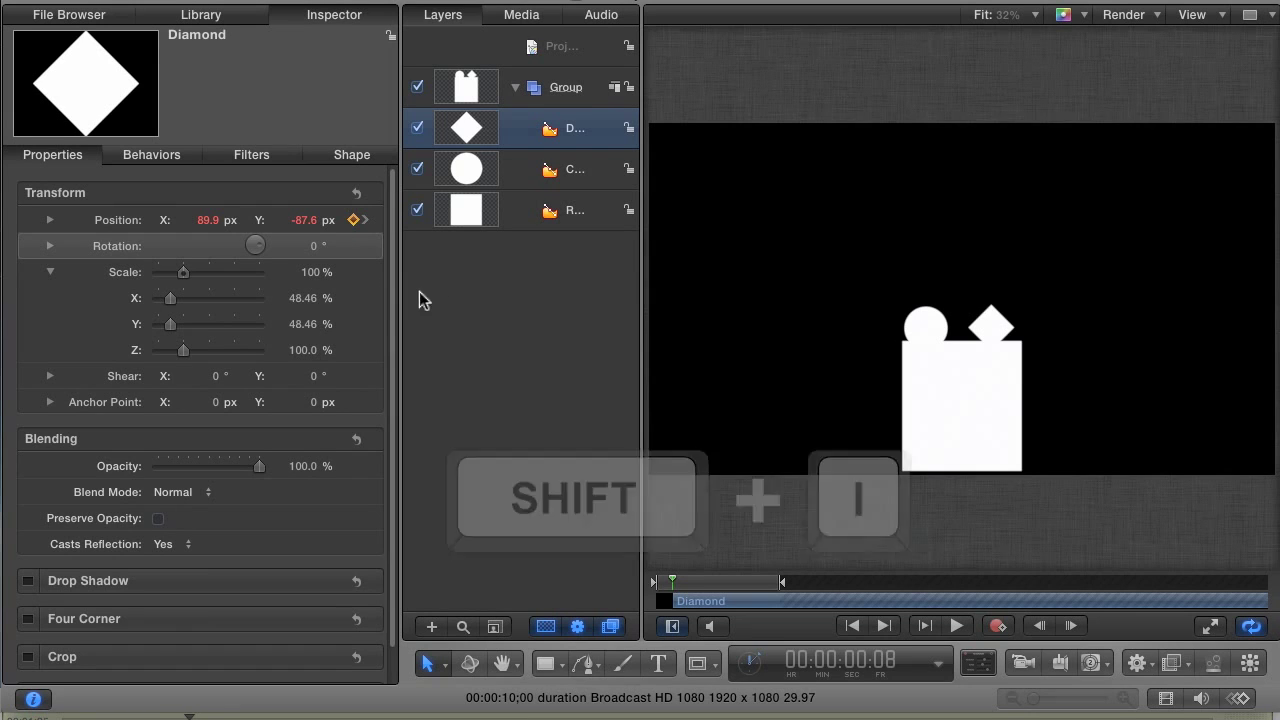
mouse_move(362, 218)
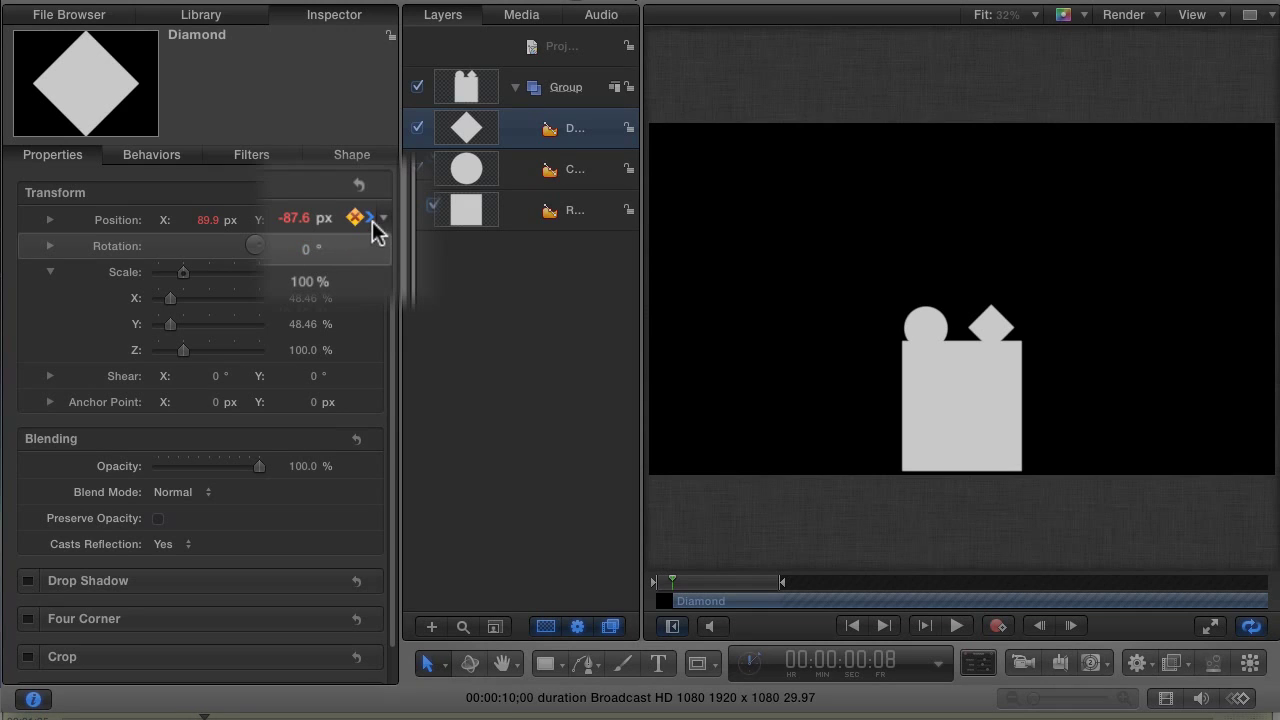
left_click(370, 218)
left_click(370, 218)
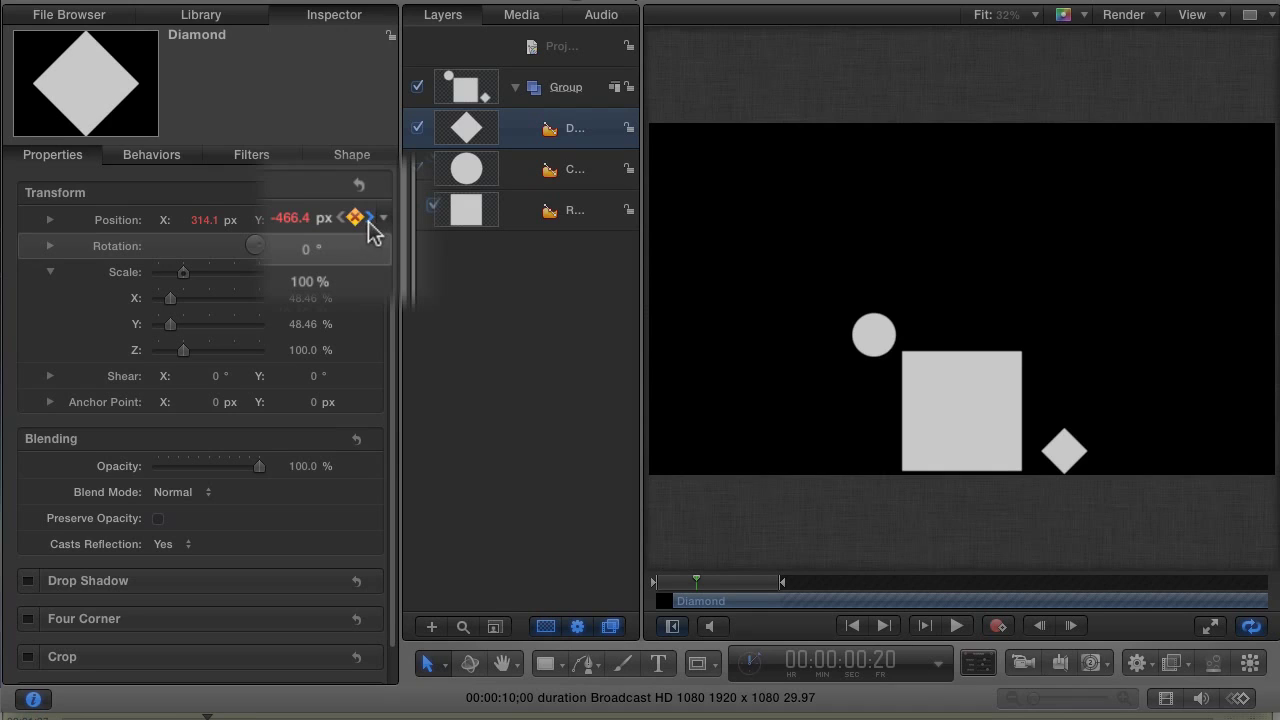
left_click(370, 218)
left_click(341, 218)
left_click(341, 218)
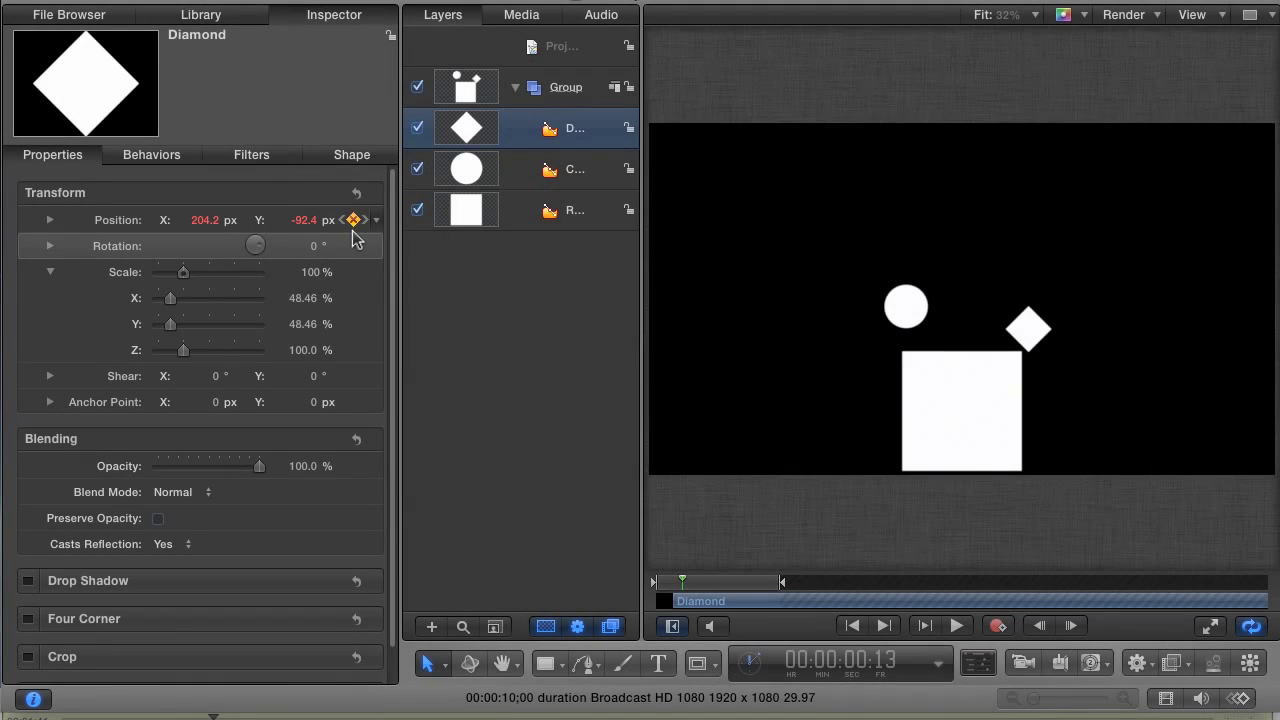
- Step through keyframes at frames 20 and 23 with Shift+K/Option+K, then return to frame 8
key("shift+k")
key("shift+k")
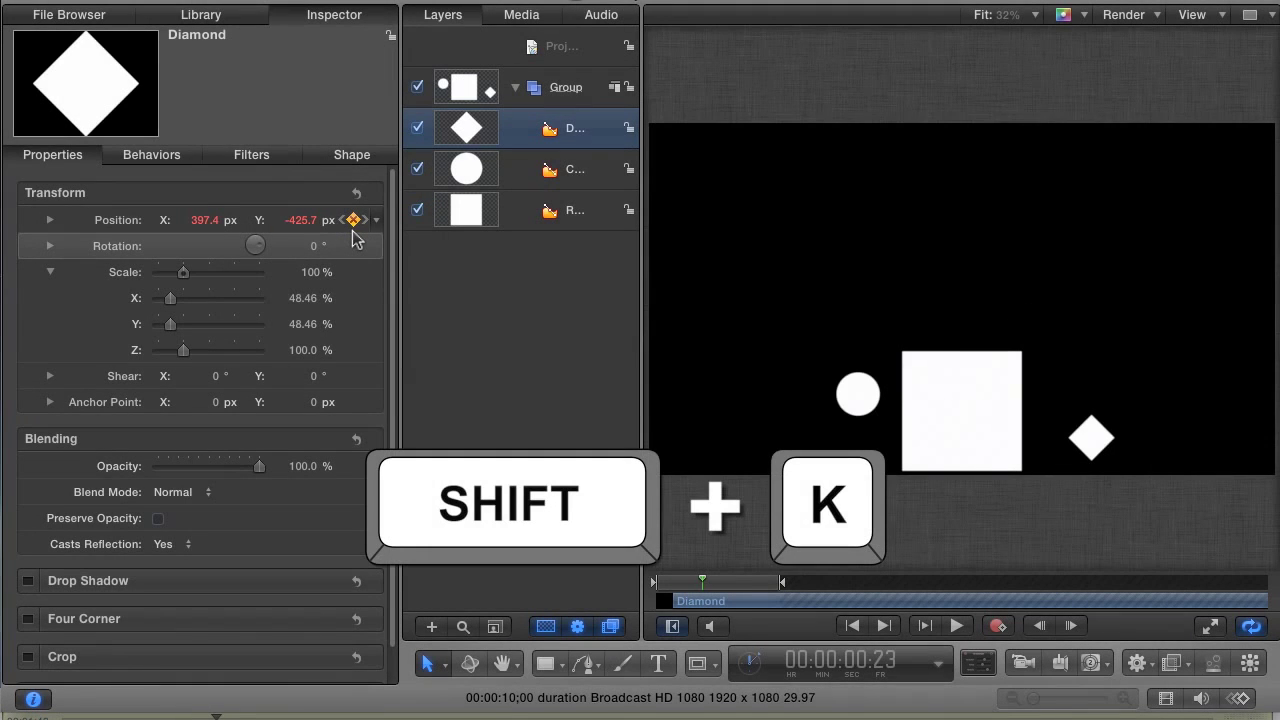
key("shift+k")
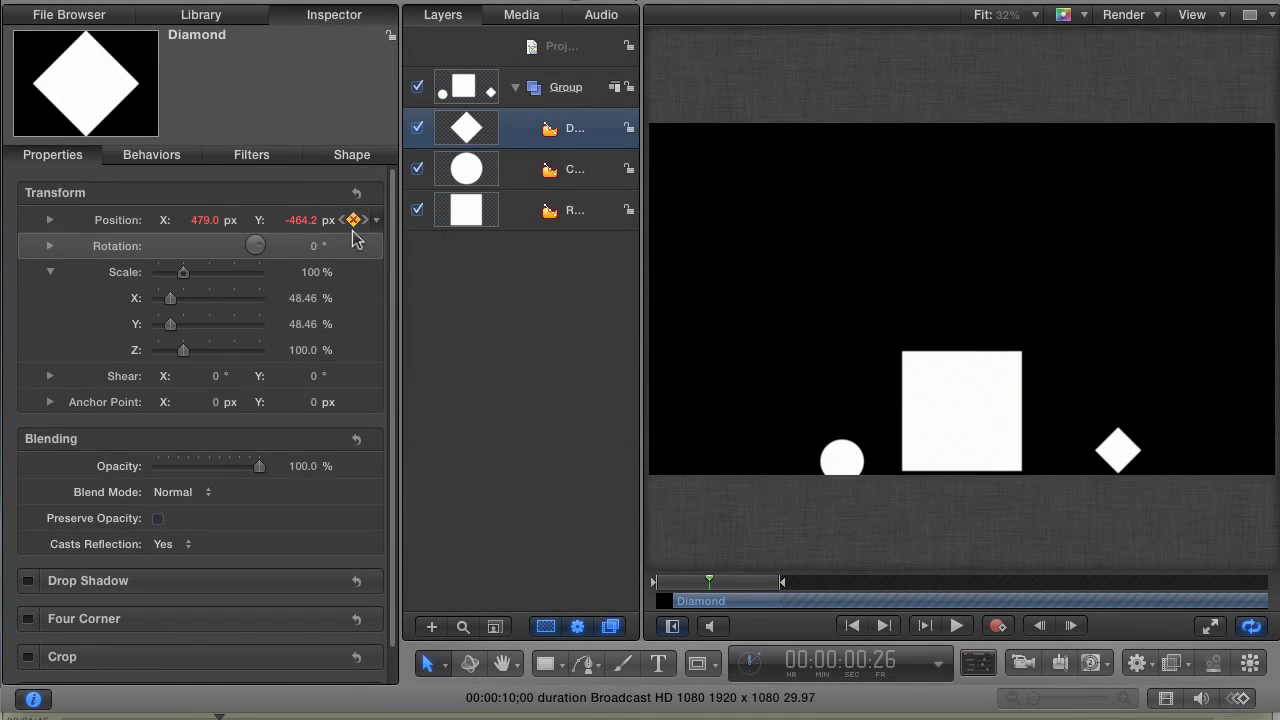
key("alt+k")
key("alt+k")
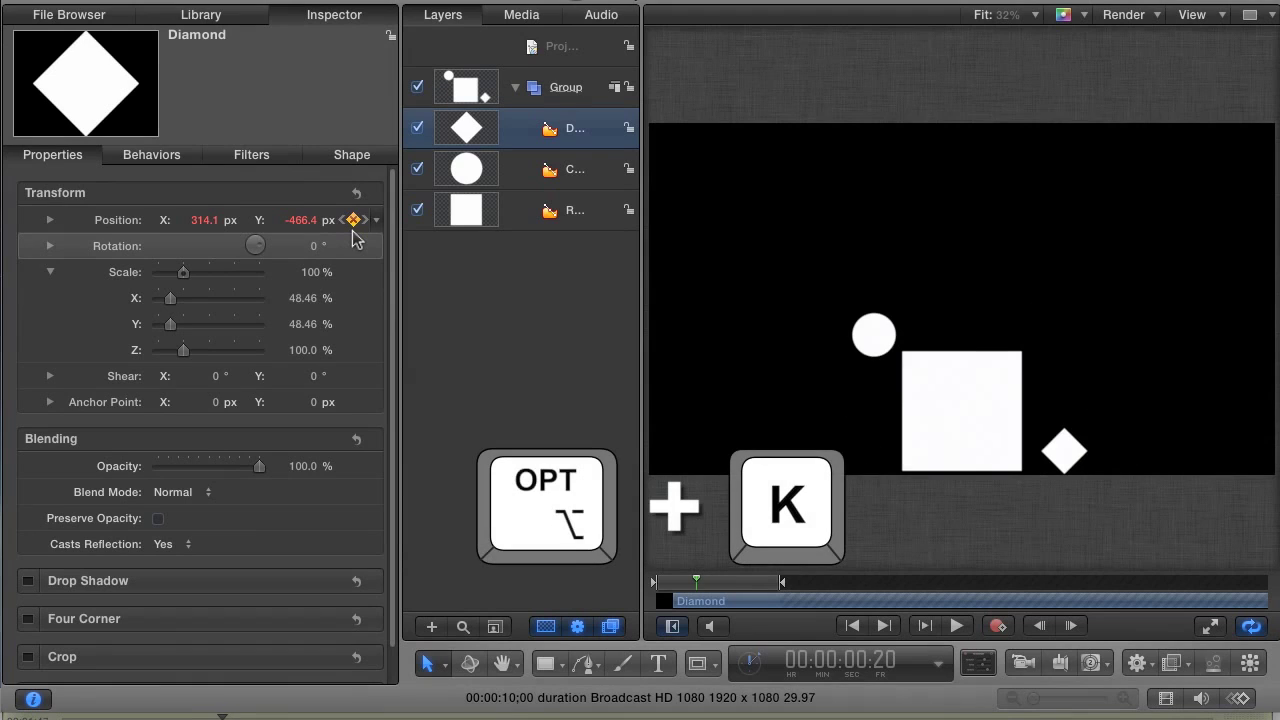
key("alt+k")
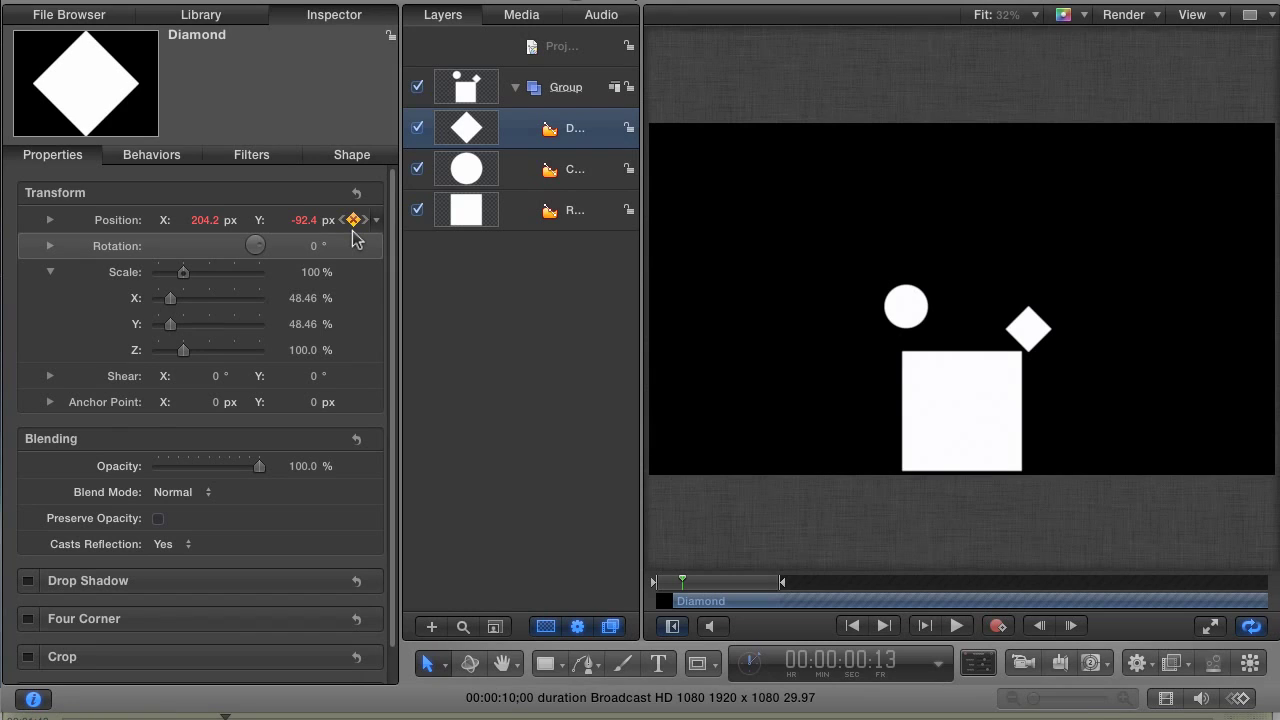
key("shift+i")
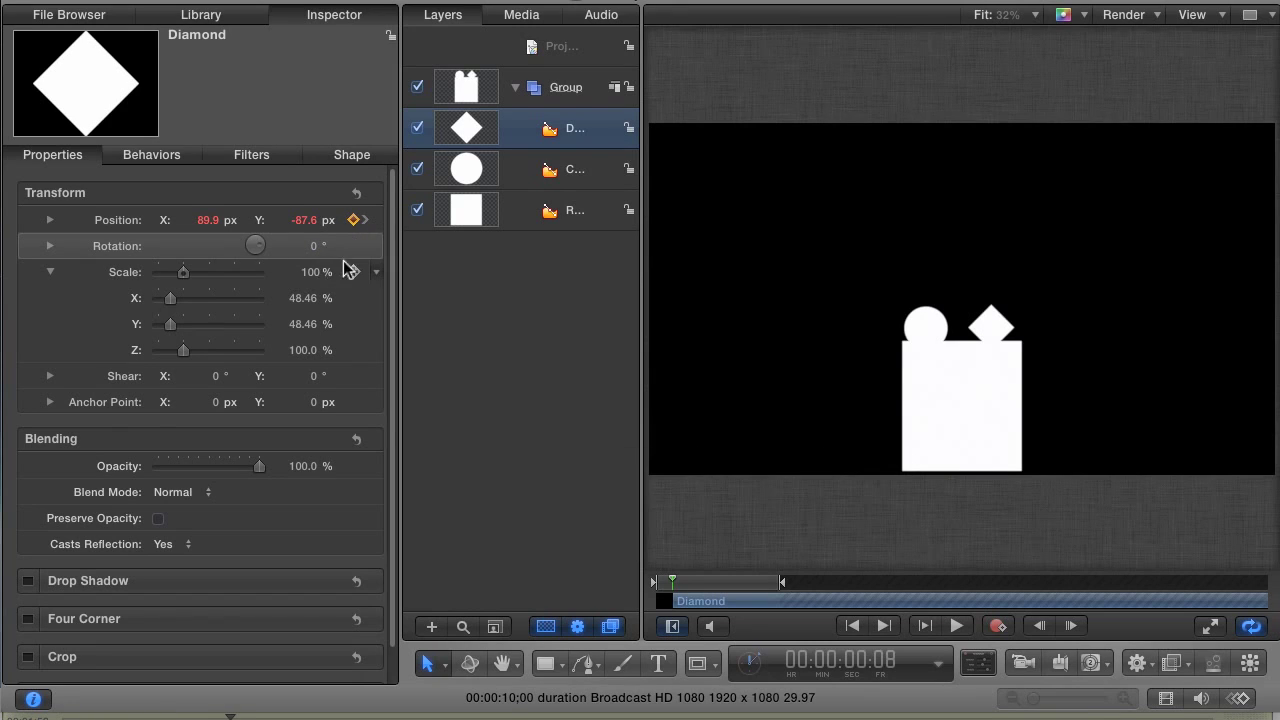
- Add Diamond Rotation keyframes of 0° at the first keyframe and about -90° at frame 20
left_click(354, 246)
key("shift+k")
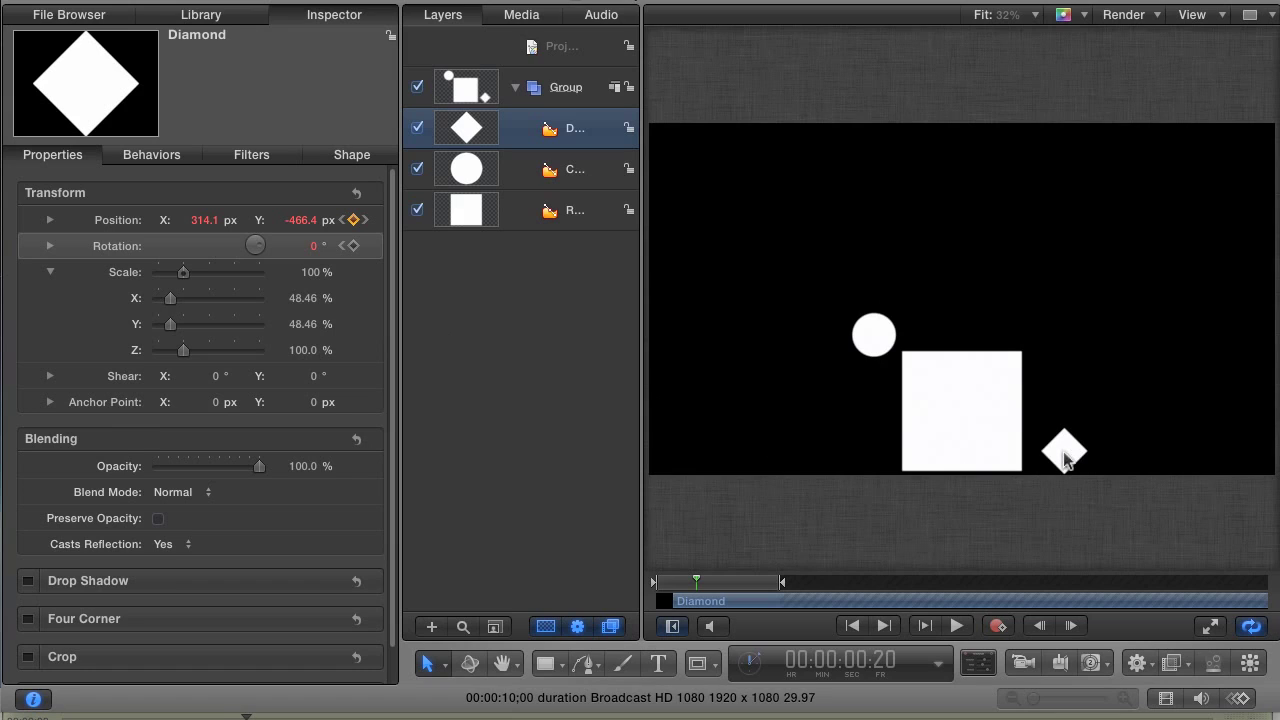
left_click(353, 245)
left_click_drag(318, 245, 299, 245)
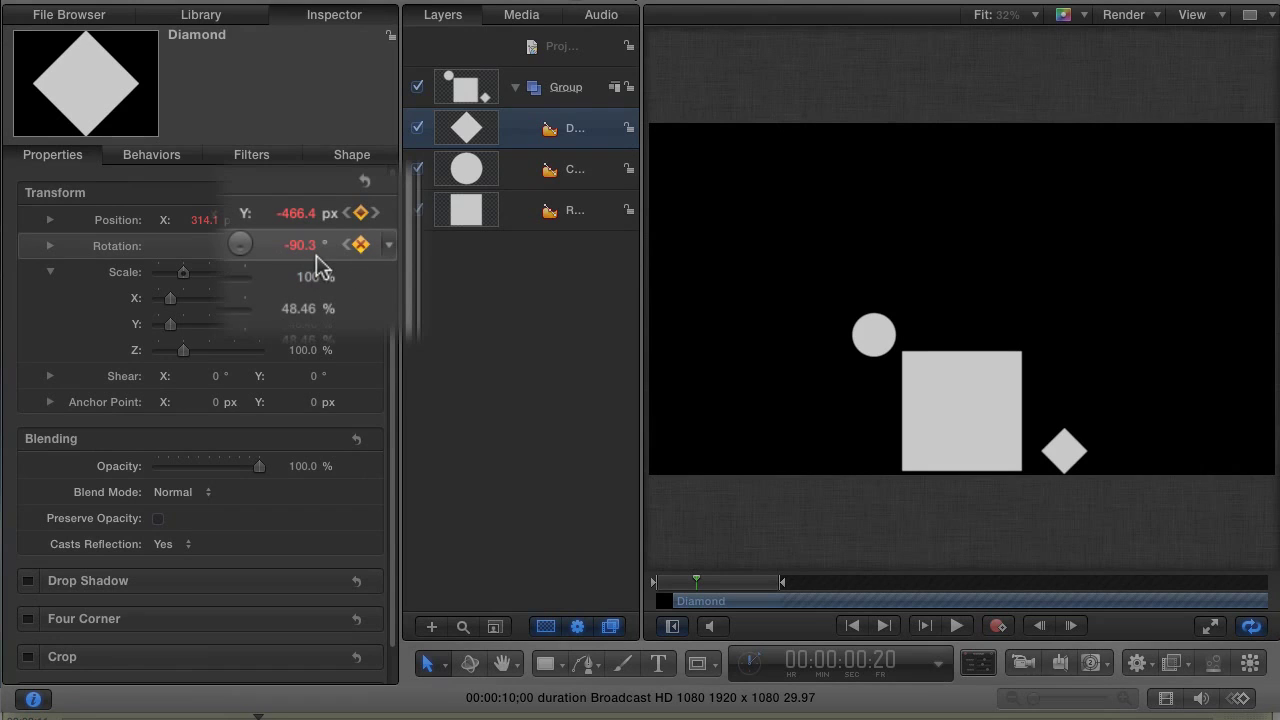
- Add Rotation keyframes of -180° at frame 26 and -540° at 1:20, then preview the spin
key("shift+k")
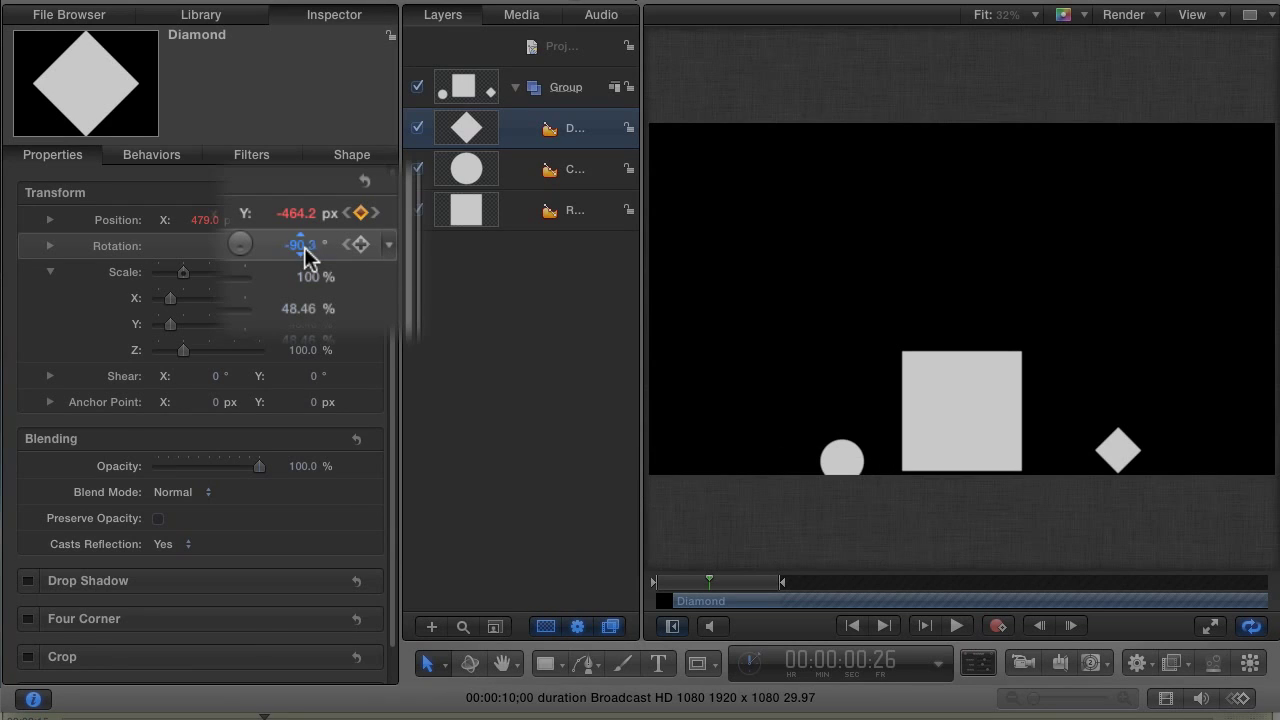
left_click(305, 247)
type("-180")
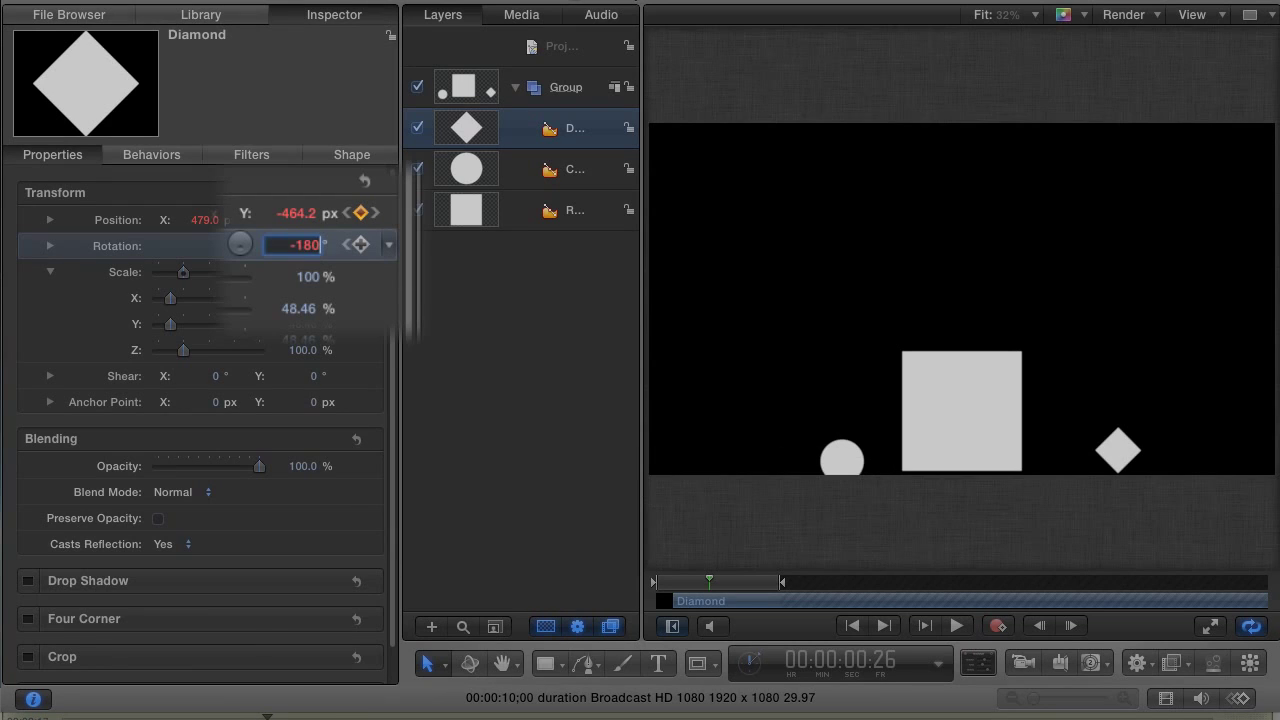
key("Return")
key("shift+k")
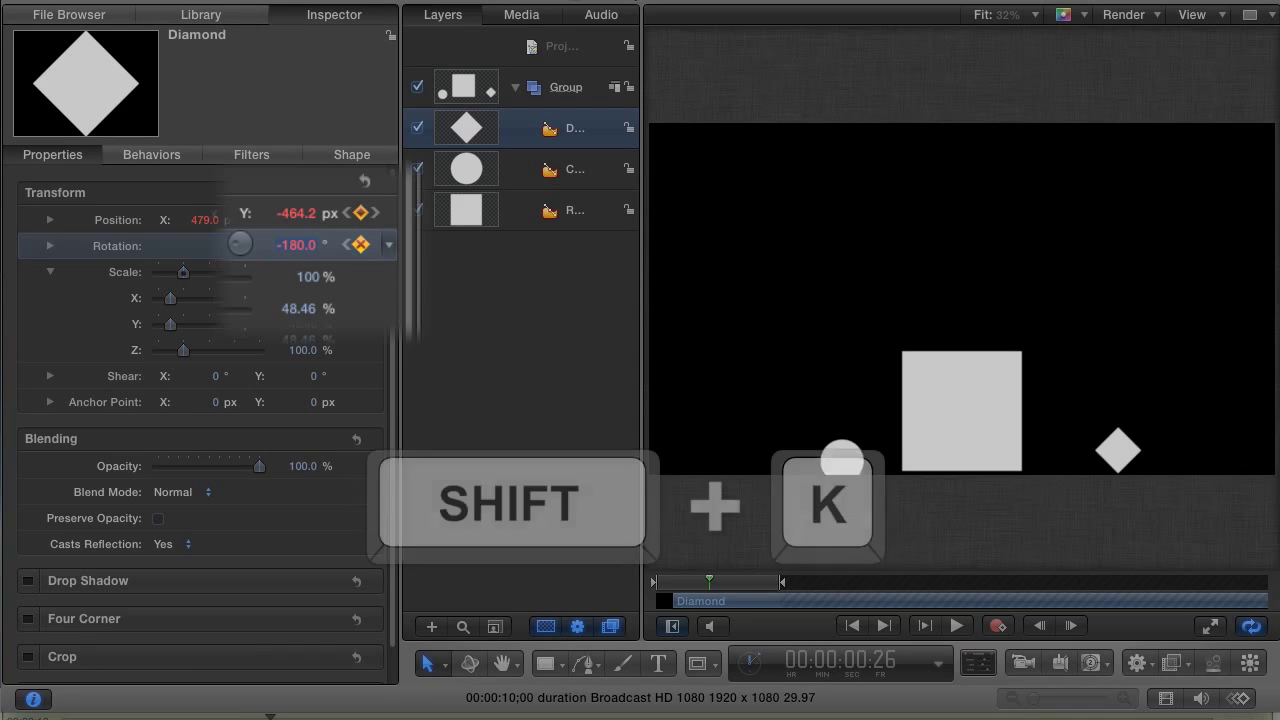
left_click(296, 245)
type("-540")
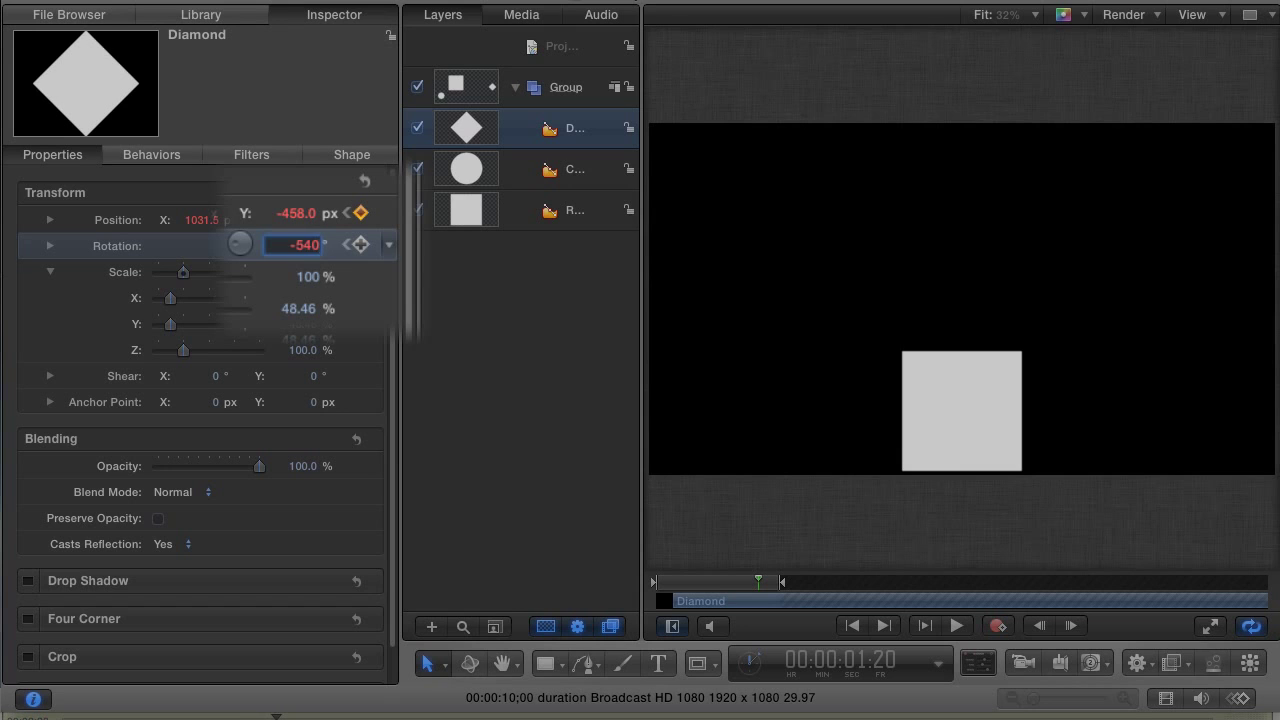
key("Return")
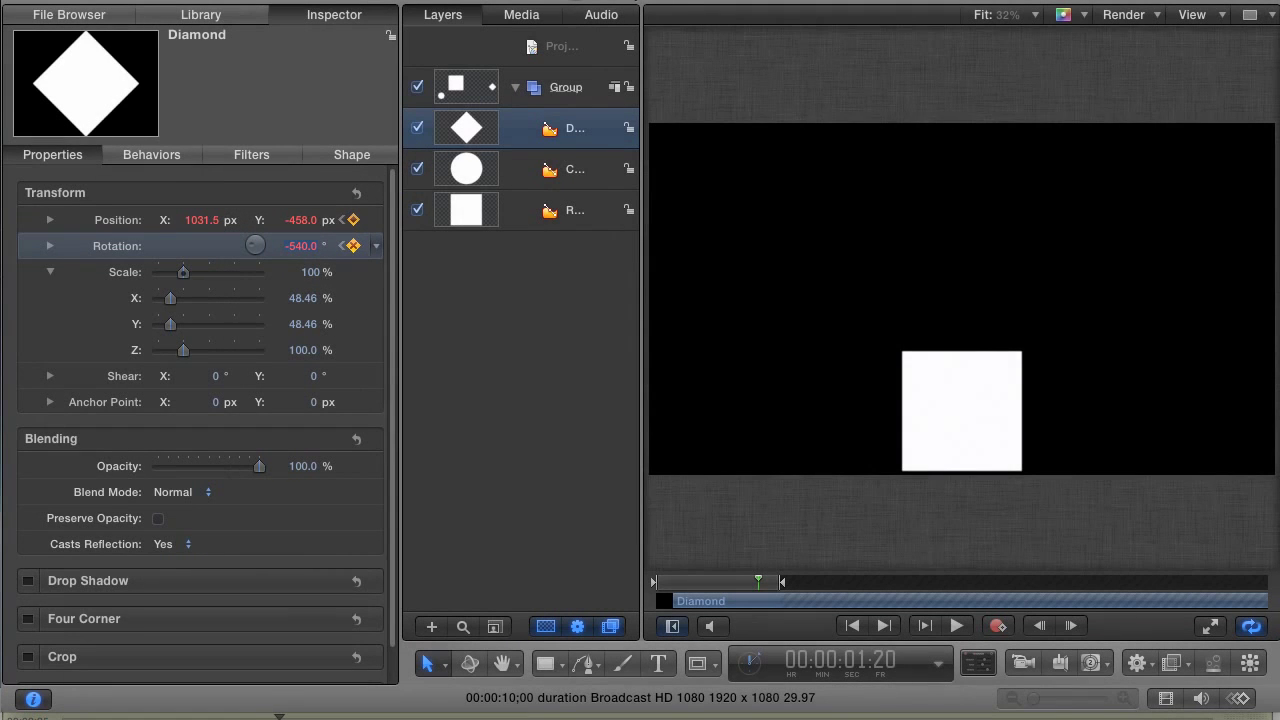
key("space")
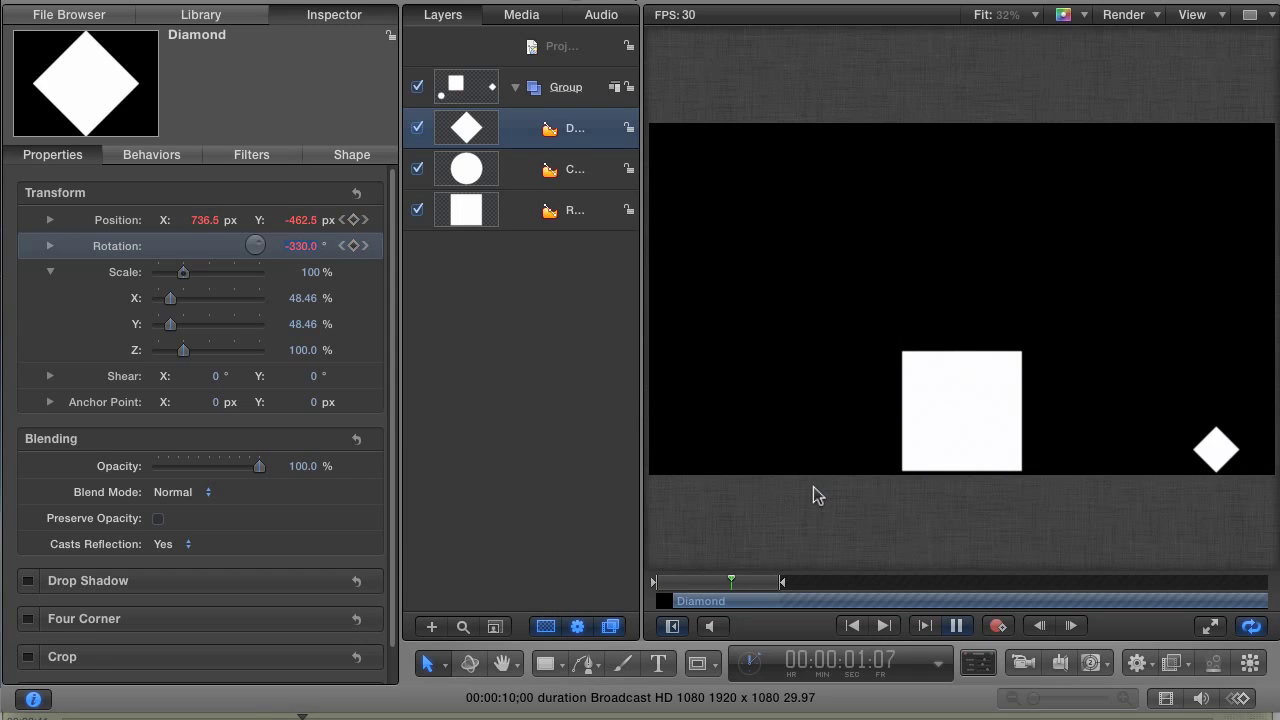
- Stop playback, scrub back near frame 29, deselect the Diamond and replay to review
key("space")
left_click_drag(736, 583, 719, 586)
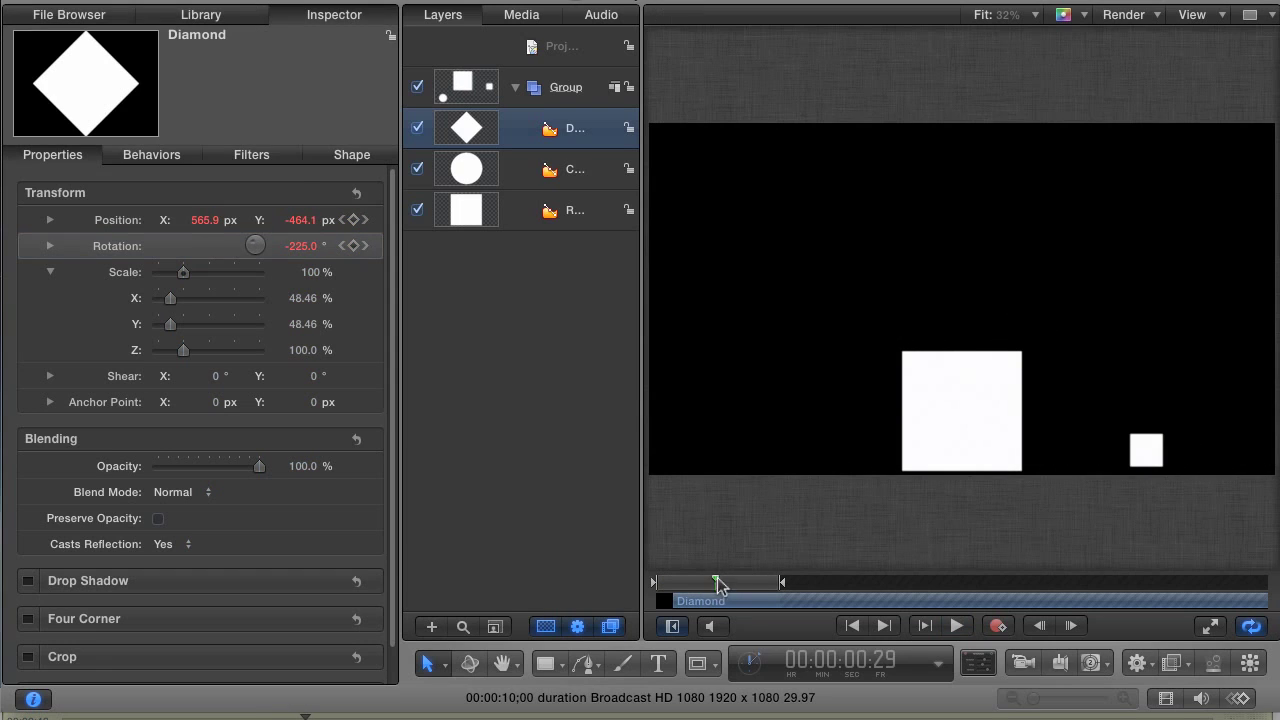
left_click(556, 436)
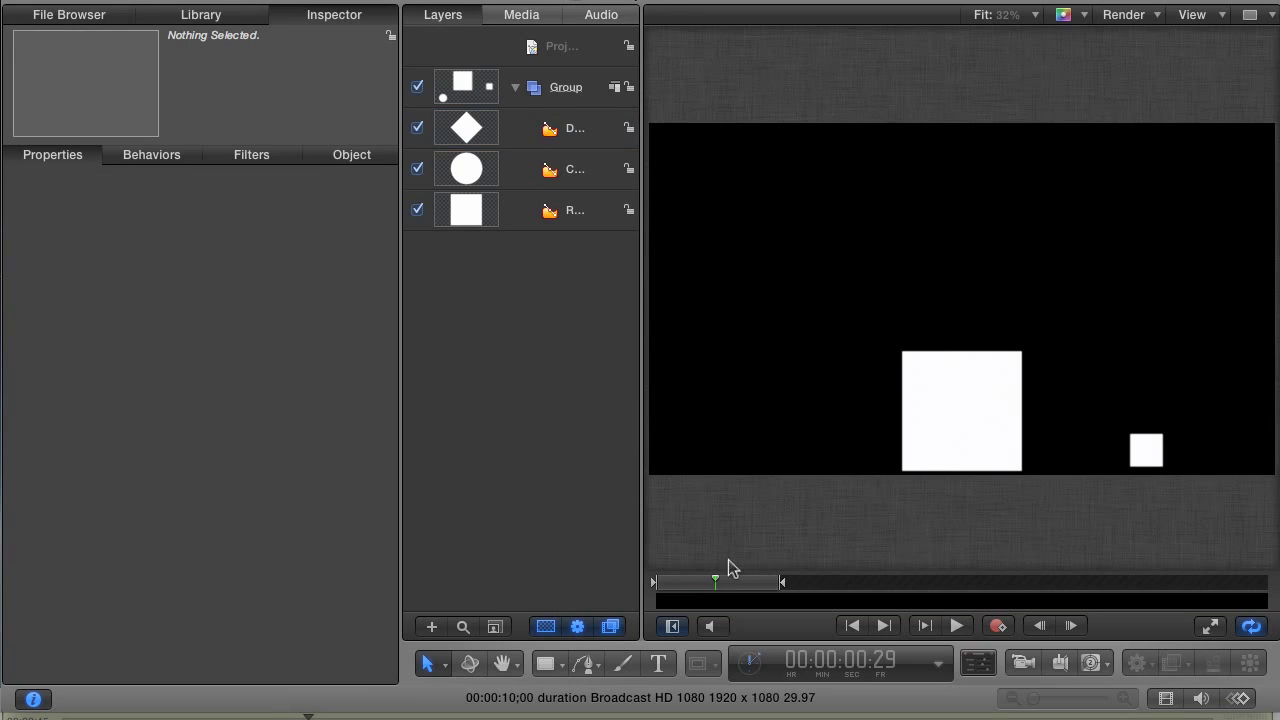
key("space")
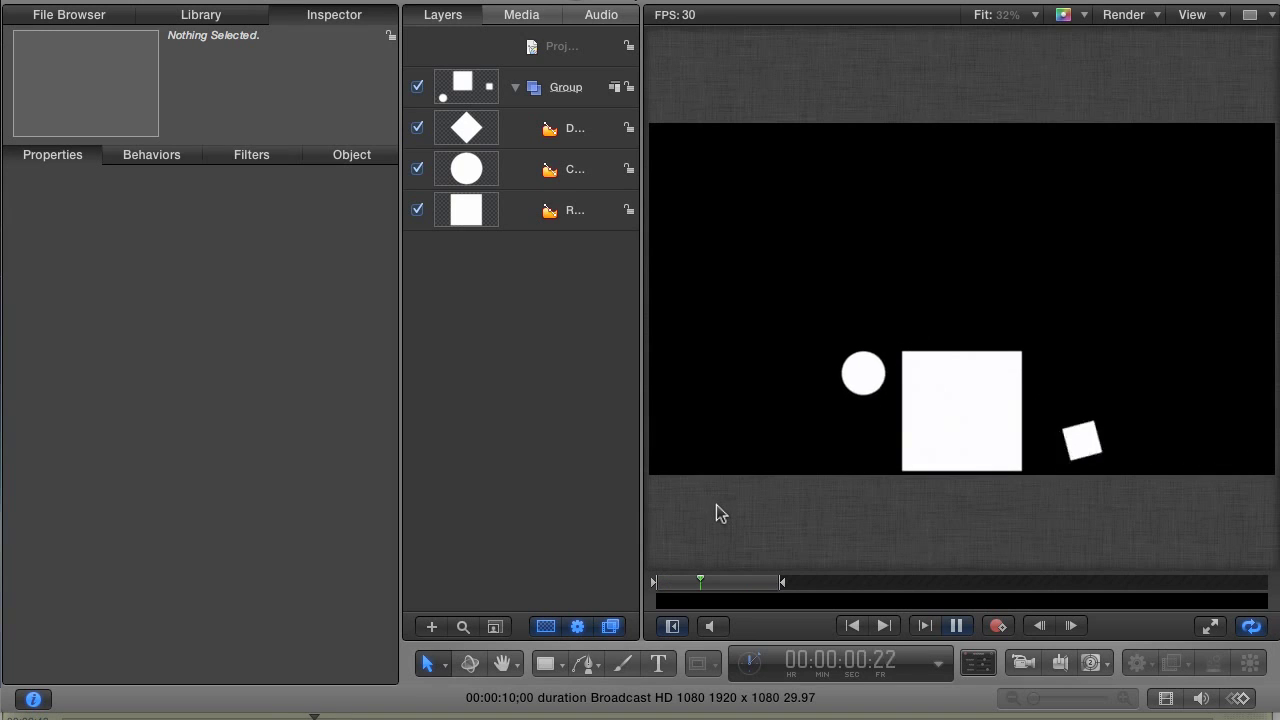
key("space")
- Show the timeline, fit the whole frame in the canvas with Shift+Z, and park at frame 24
key("super+8")
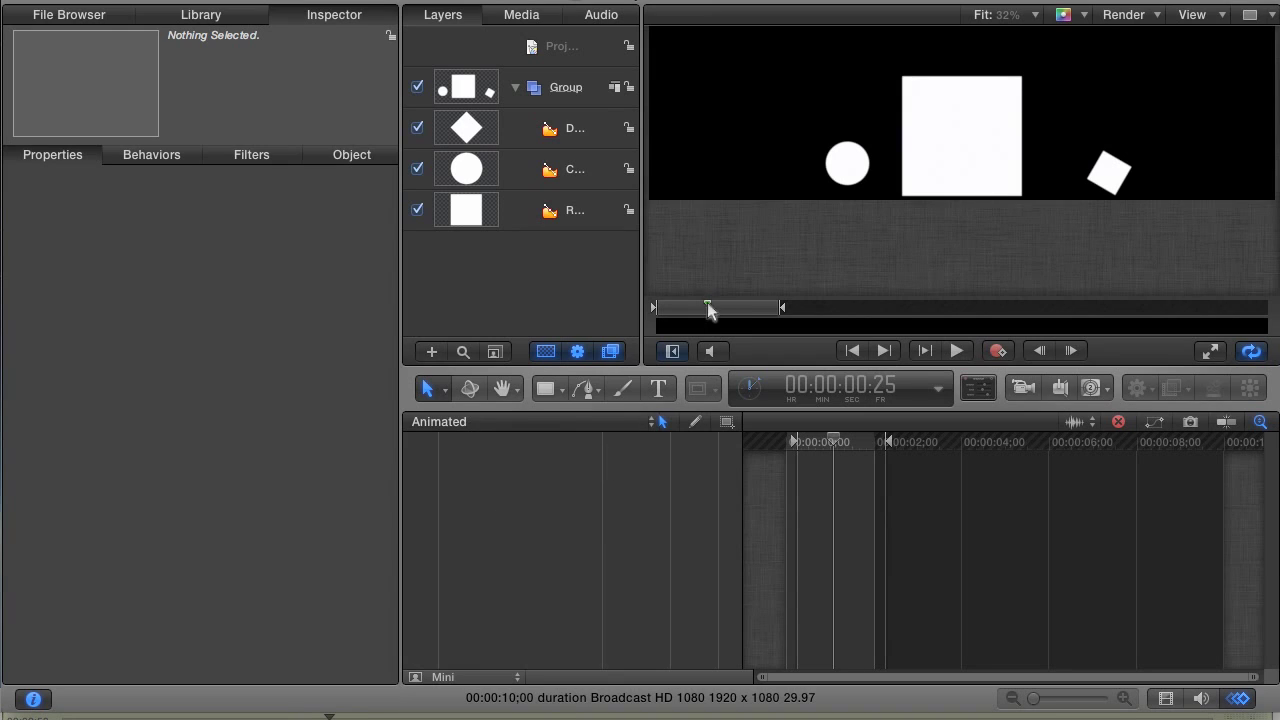
left_click_drag(708, 307, 709, 307)
key("shift+z")
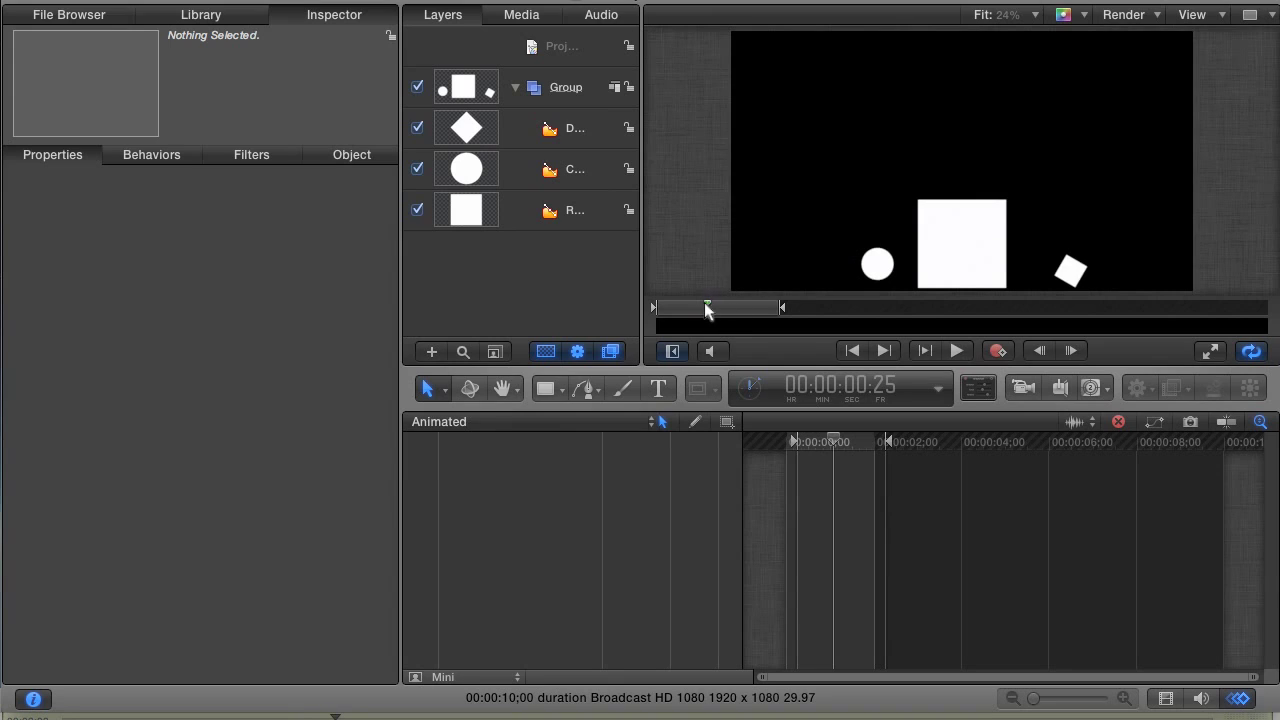
left_click_drag(707, 310, 705, 310)
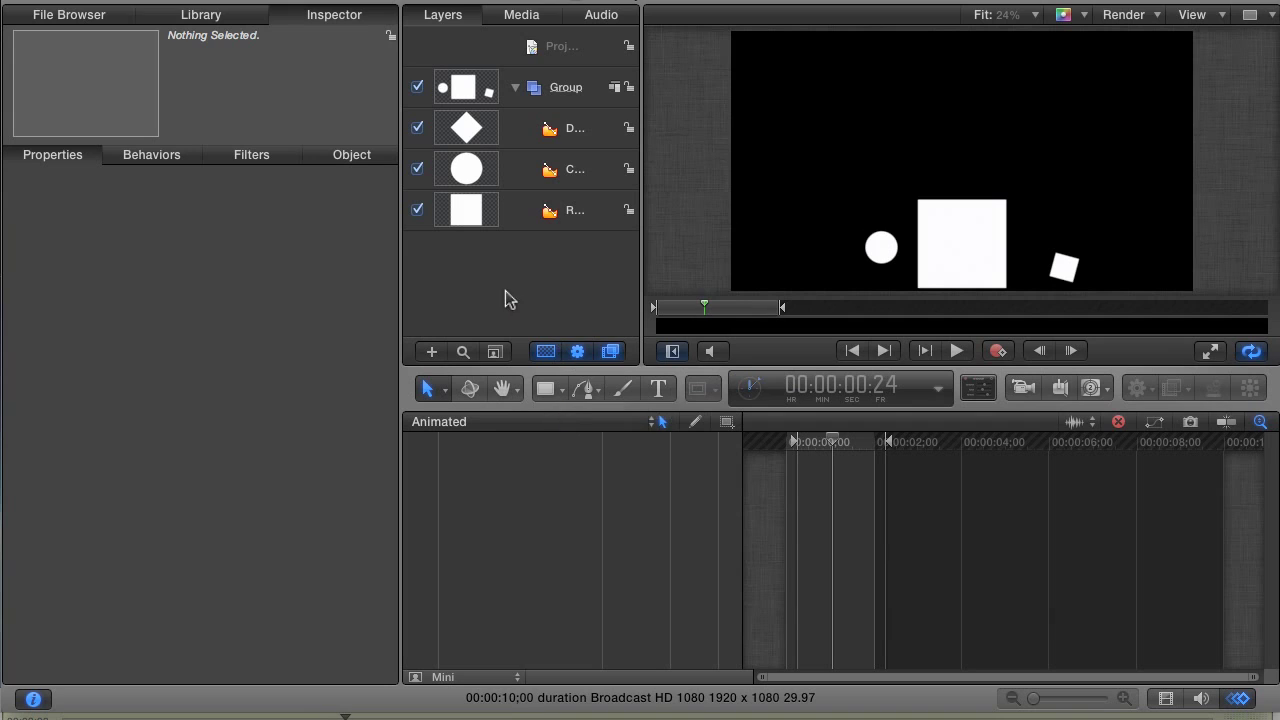
- Select the Rectangle, Circle and Diamond layers with the Animated curve set listed
left_click(527, 222)
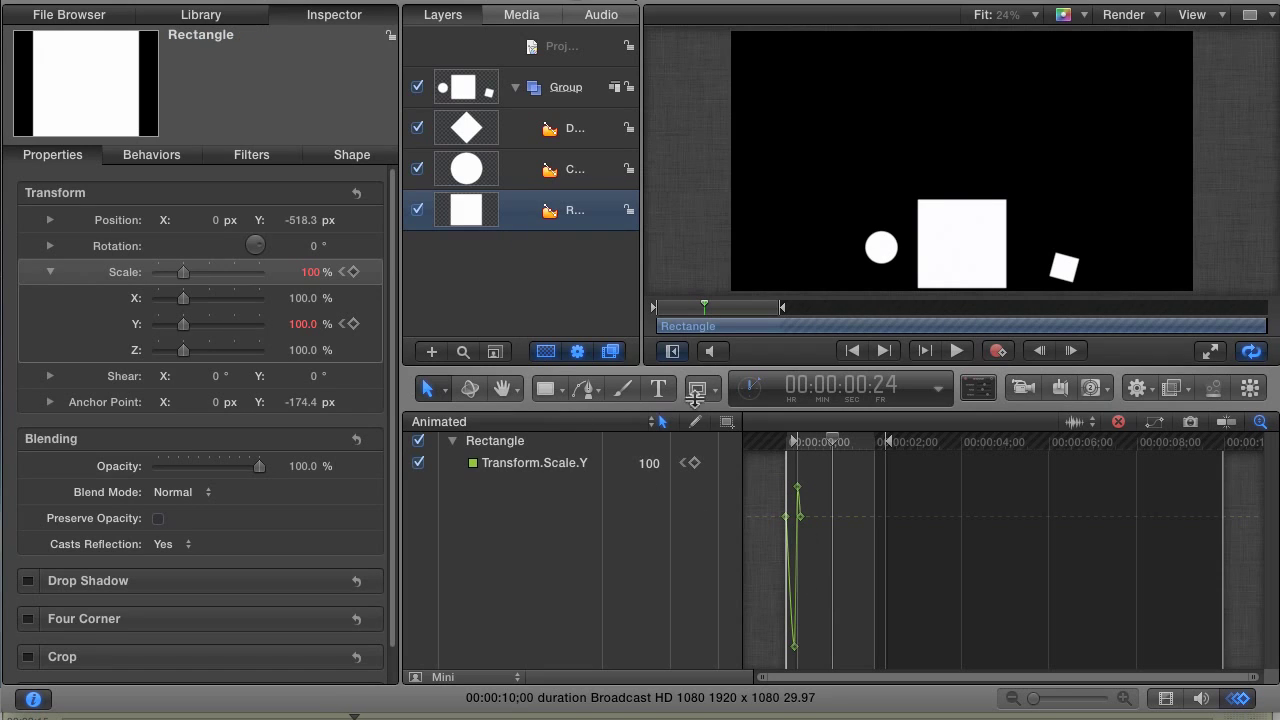
left_click_drag(829, 445, 824, 444)
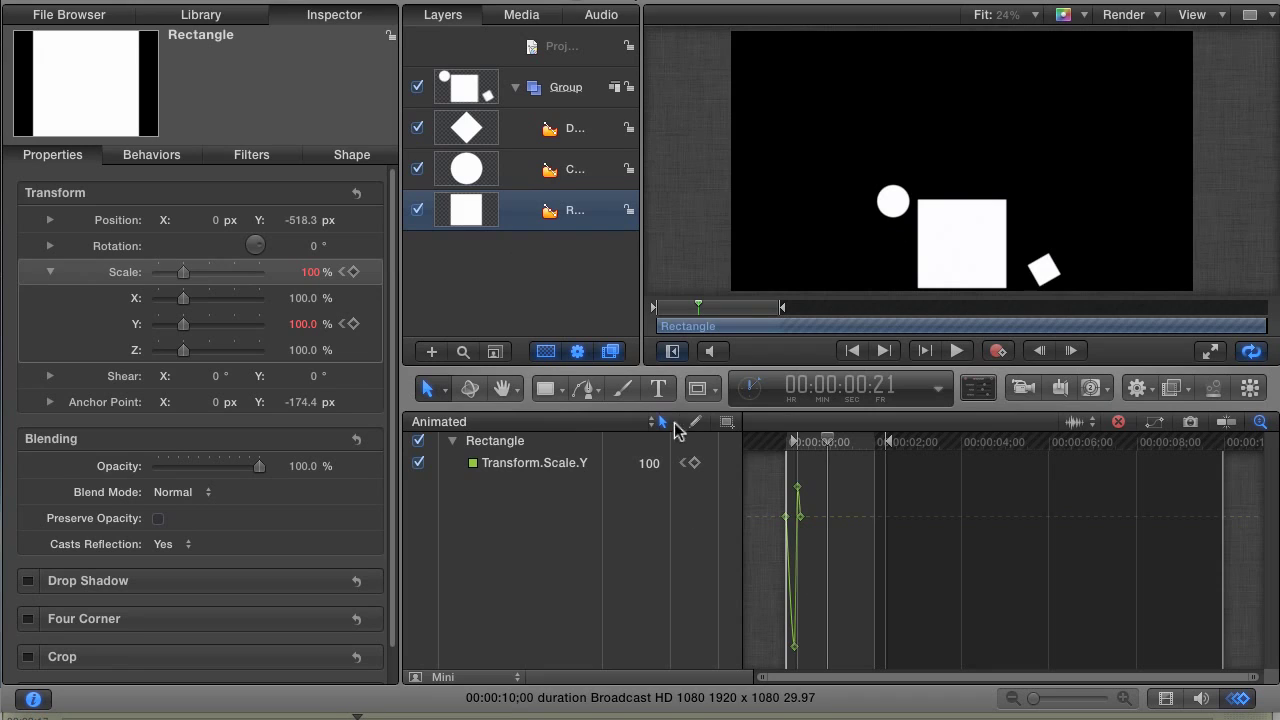
left_click(489, 423)
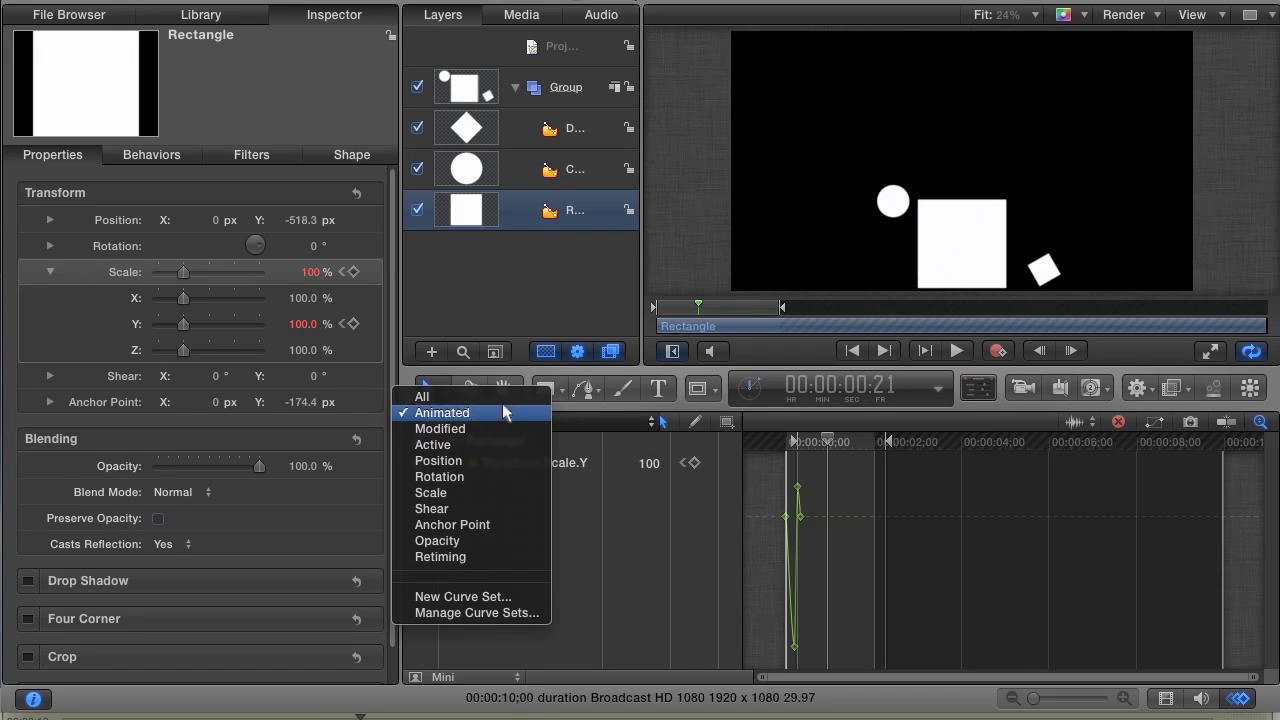
left_click(501, 414)
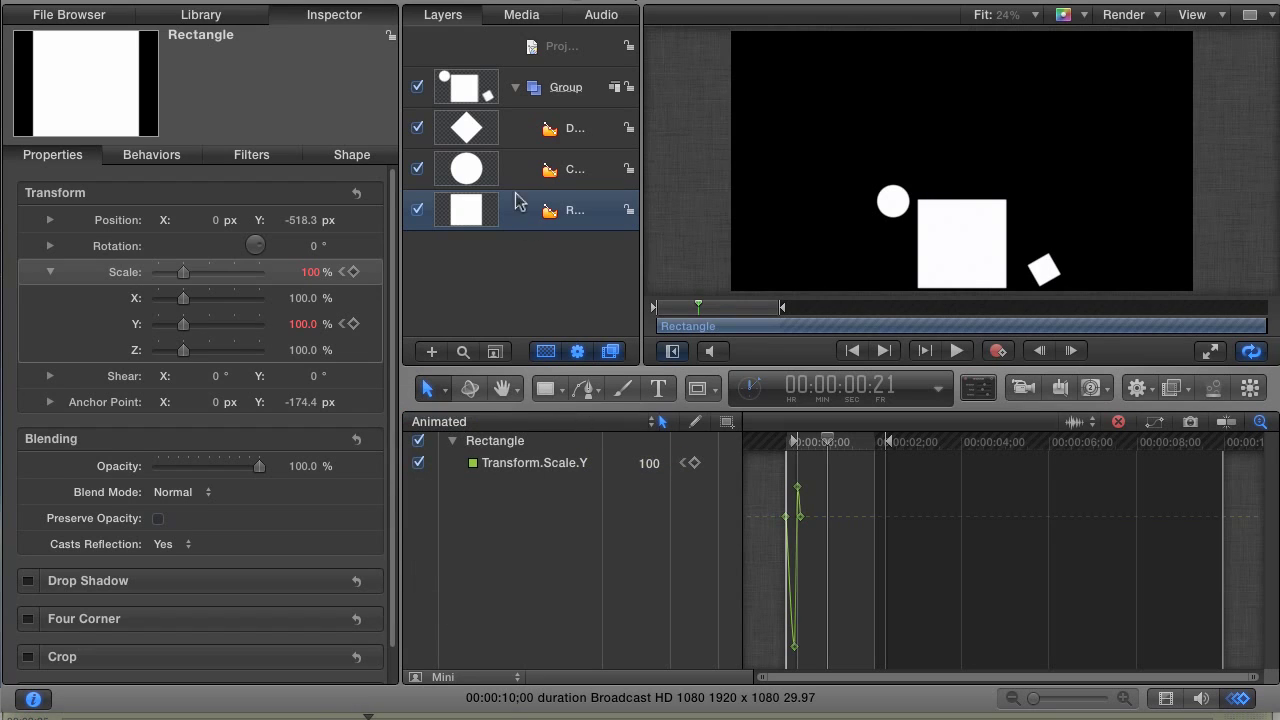
left_click(514, 135, "shift")
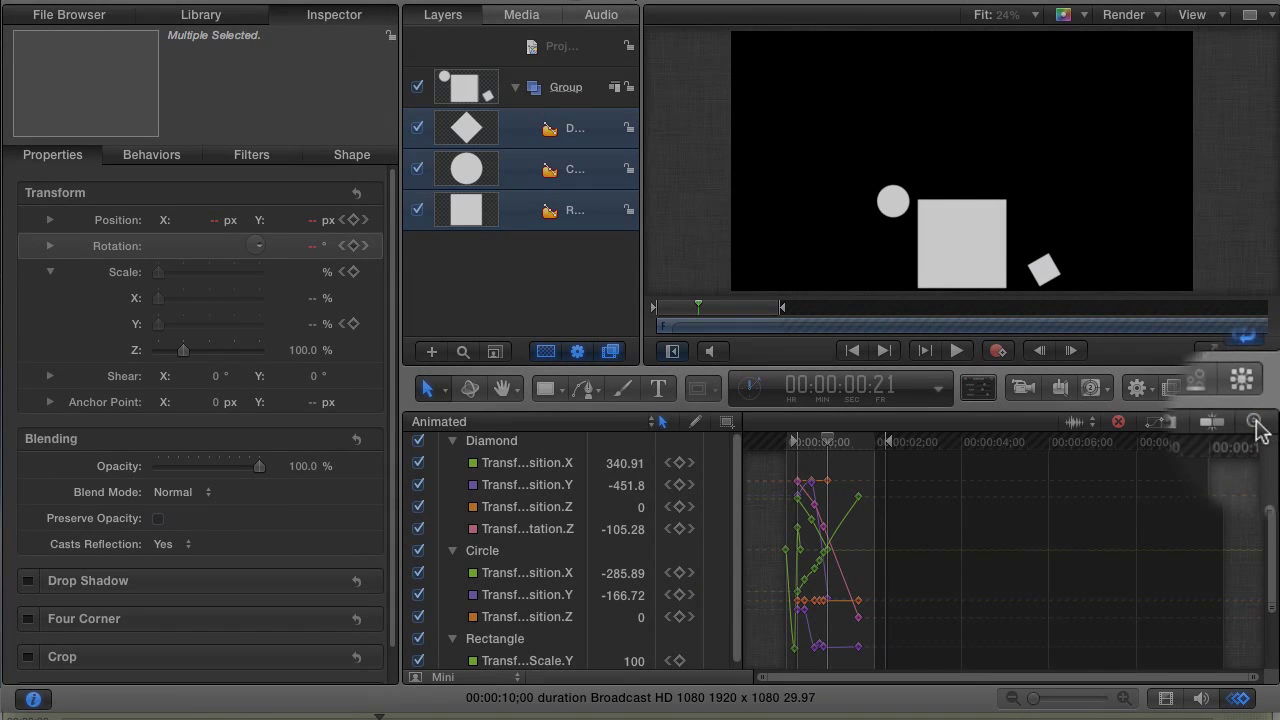
- Fit the curves vertically, zoom the graph into the first second, and return the playhead to 0
left_click(1259, 422)
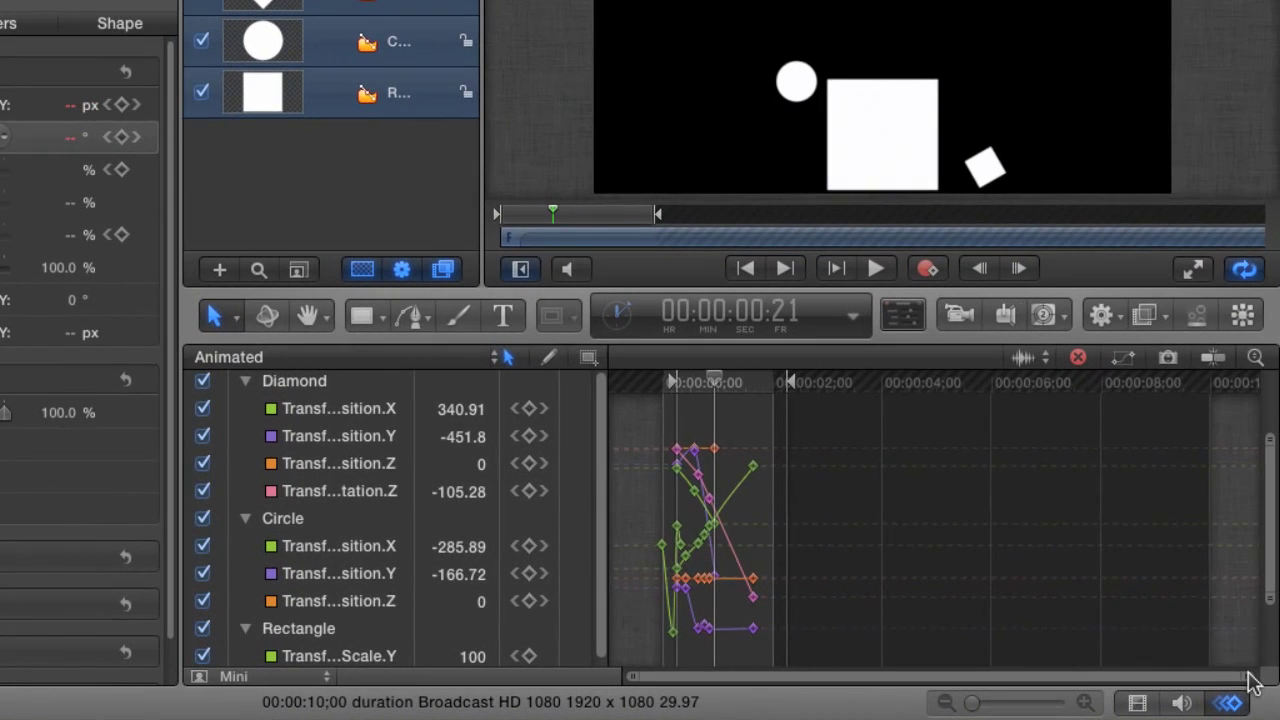
left_click_drag(1033, 698, 1046, 698)
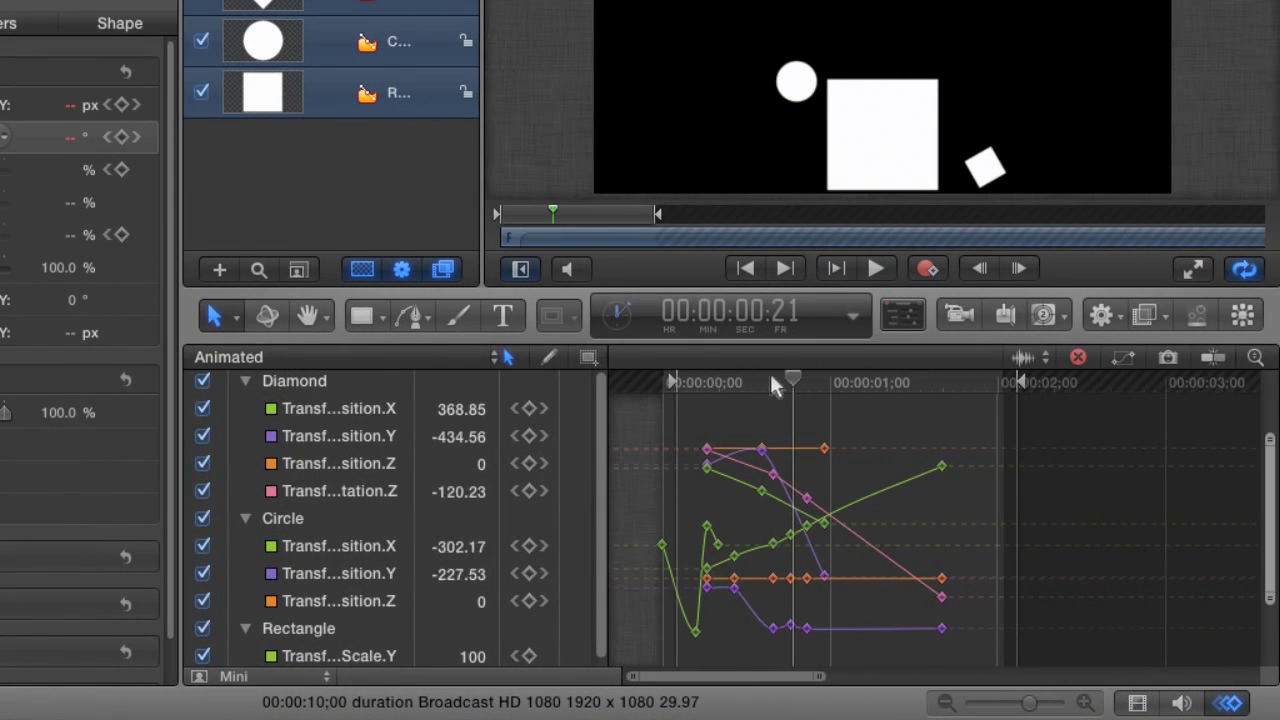
left_click_drag(775, 385, 670, 410)
left_click_drag(847, 676, 866, 676)
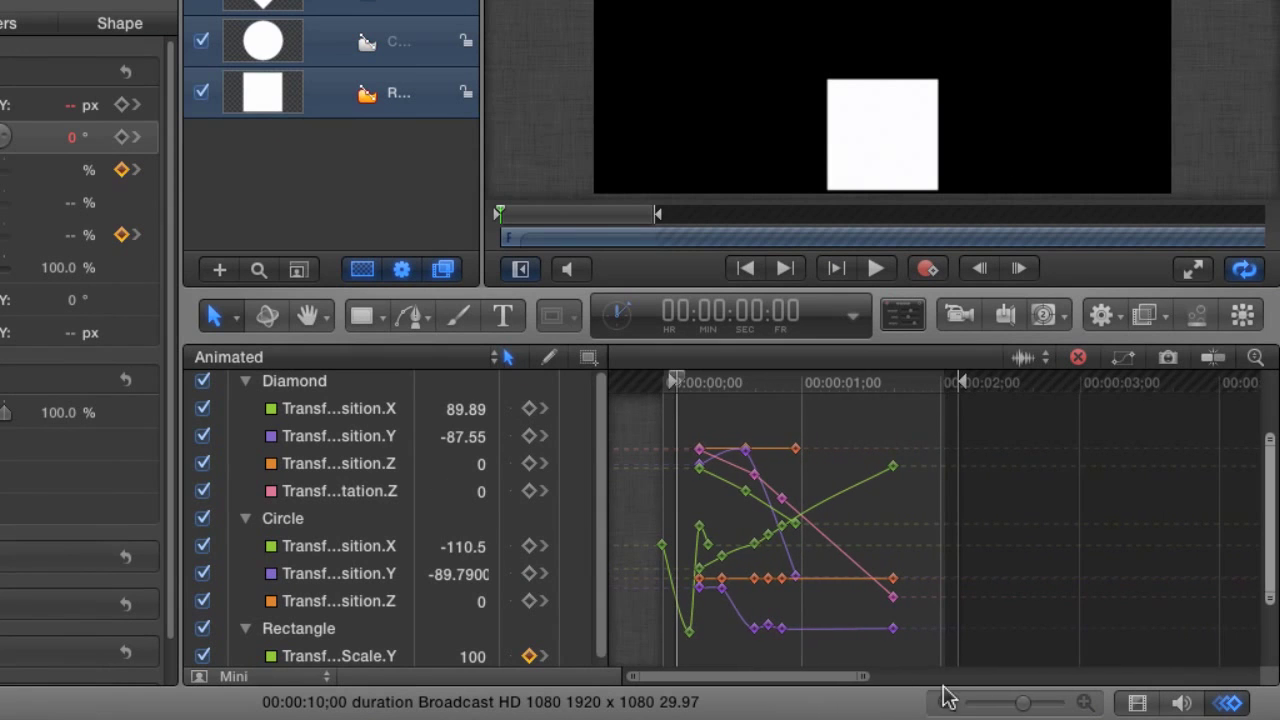
left_click_drag(1025, 703, 1050, 703)
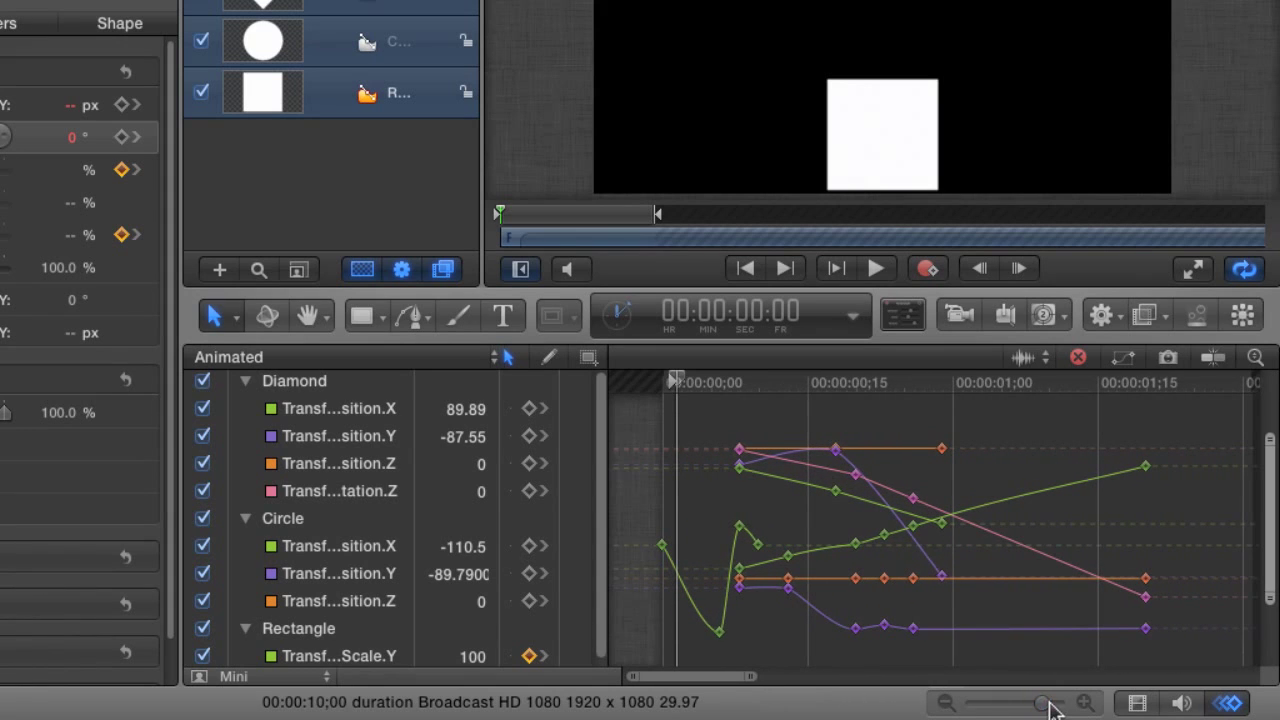
left_click_drag(722, 388, 635, 380)
- Box-select every keyframe and compress them in time to speed up the bounce, then preview
left_click(588, 358)
left_click_drag(636, 400, 1188, 664)
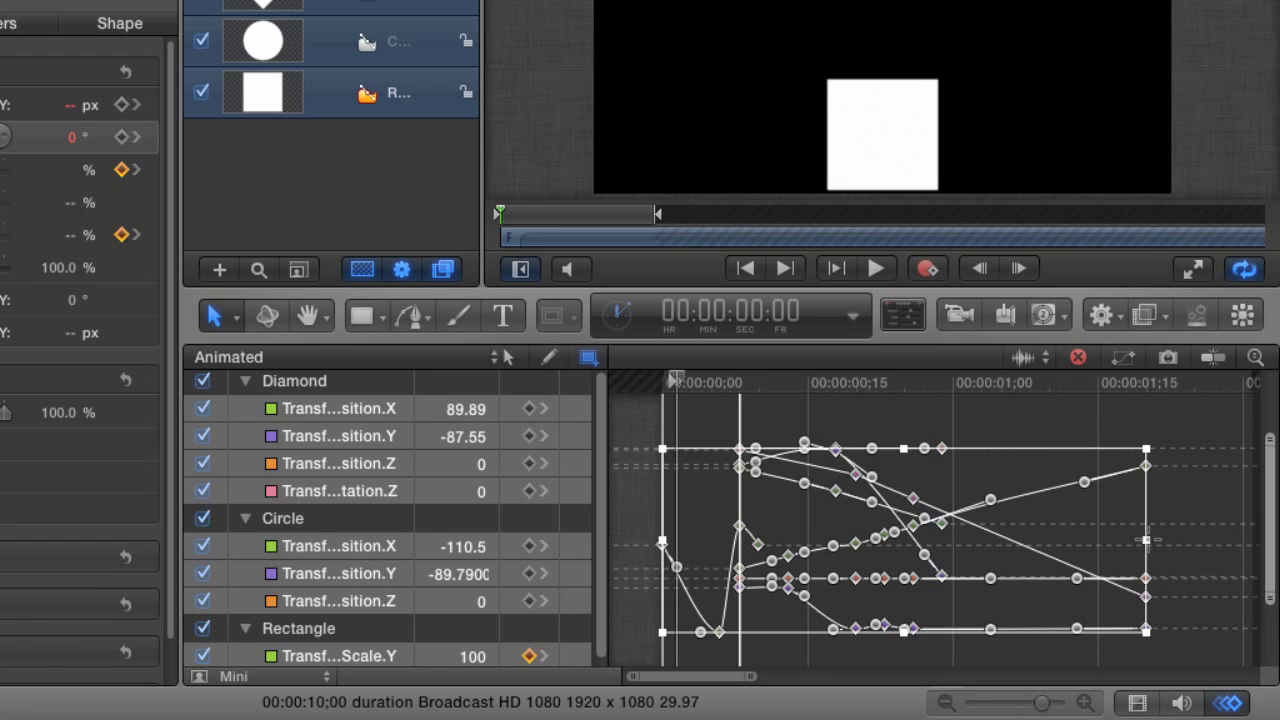
left_click_drag(1148, 540, 994, 538)
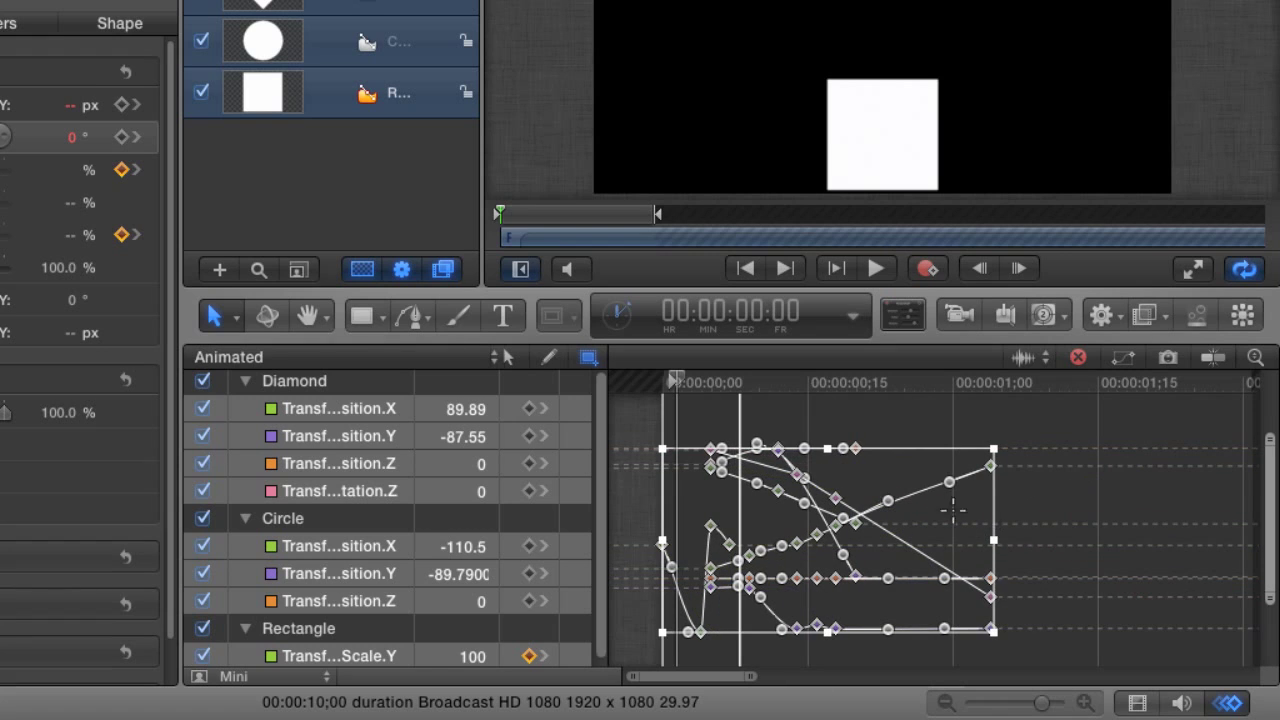
key("space")
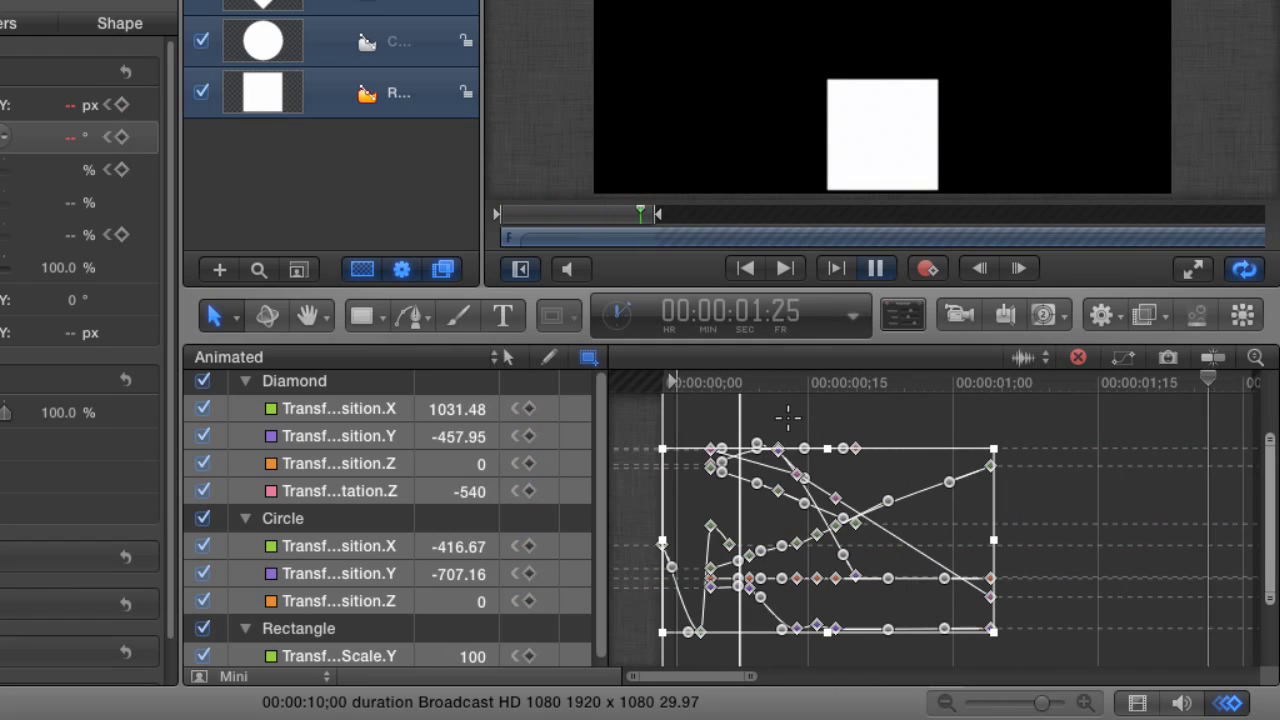
key("space")
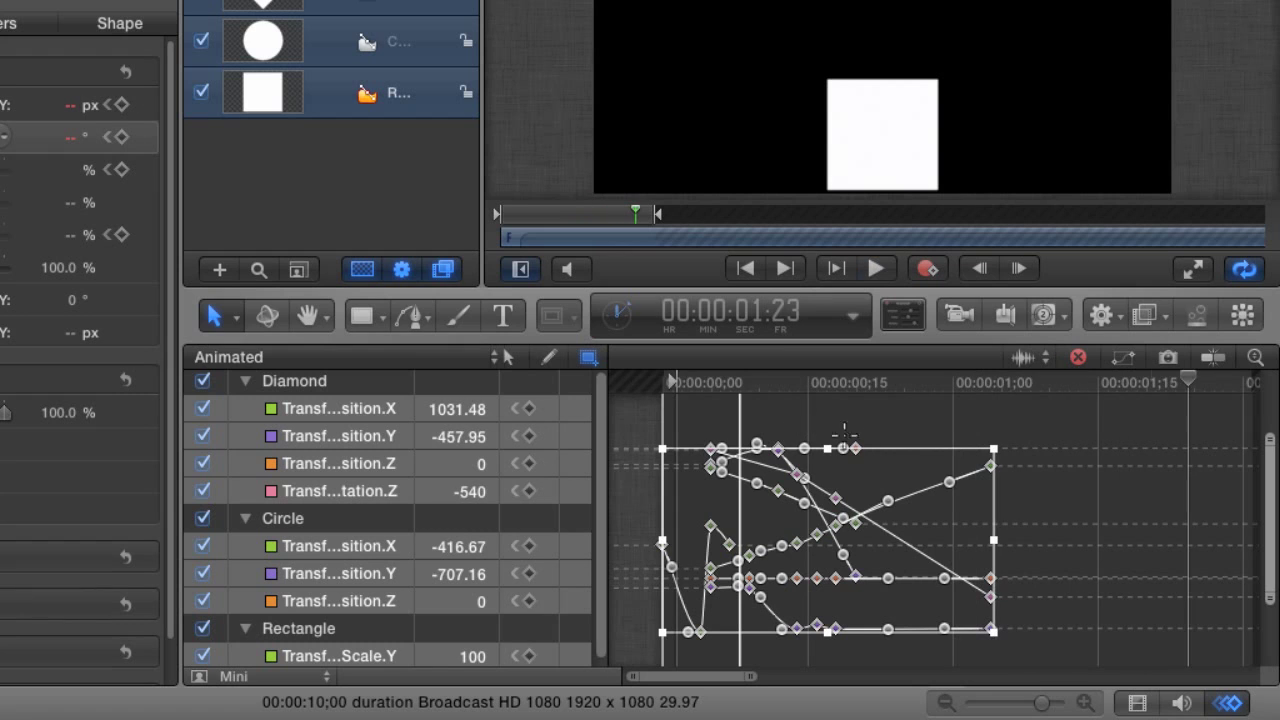
- Stretch and recompress the keyframes to end around 1:08, preview, and clear the selection
left_click_drag(995, 540, 1151, 538)
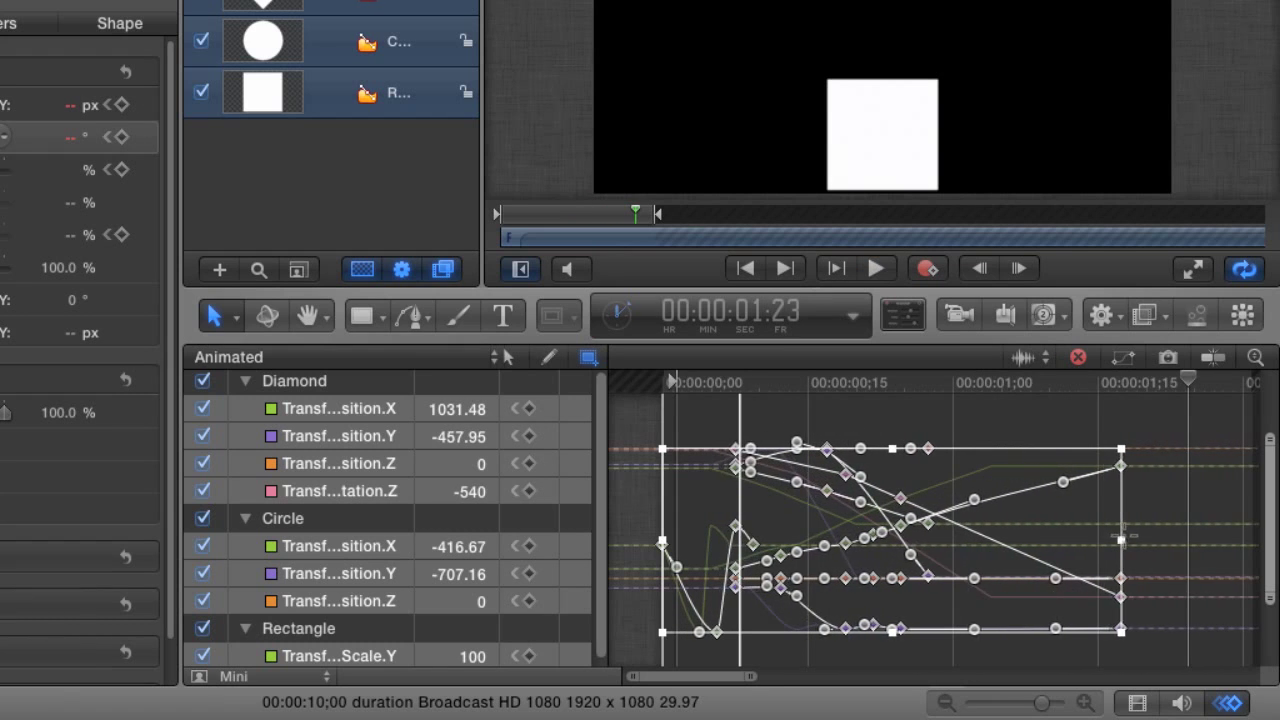
key("space")
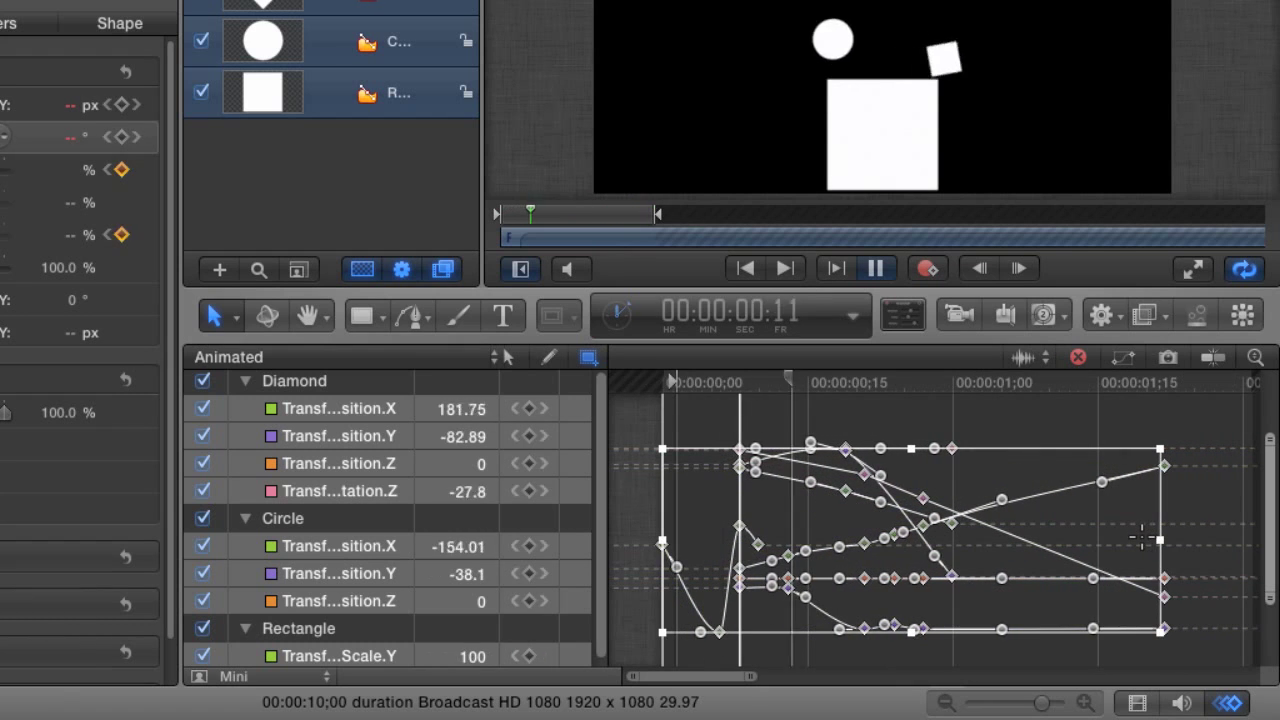
key("space")
left_click_drag(1159, 540, 1006, 527)
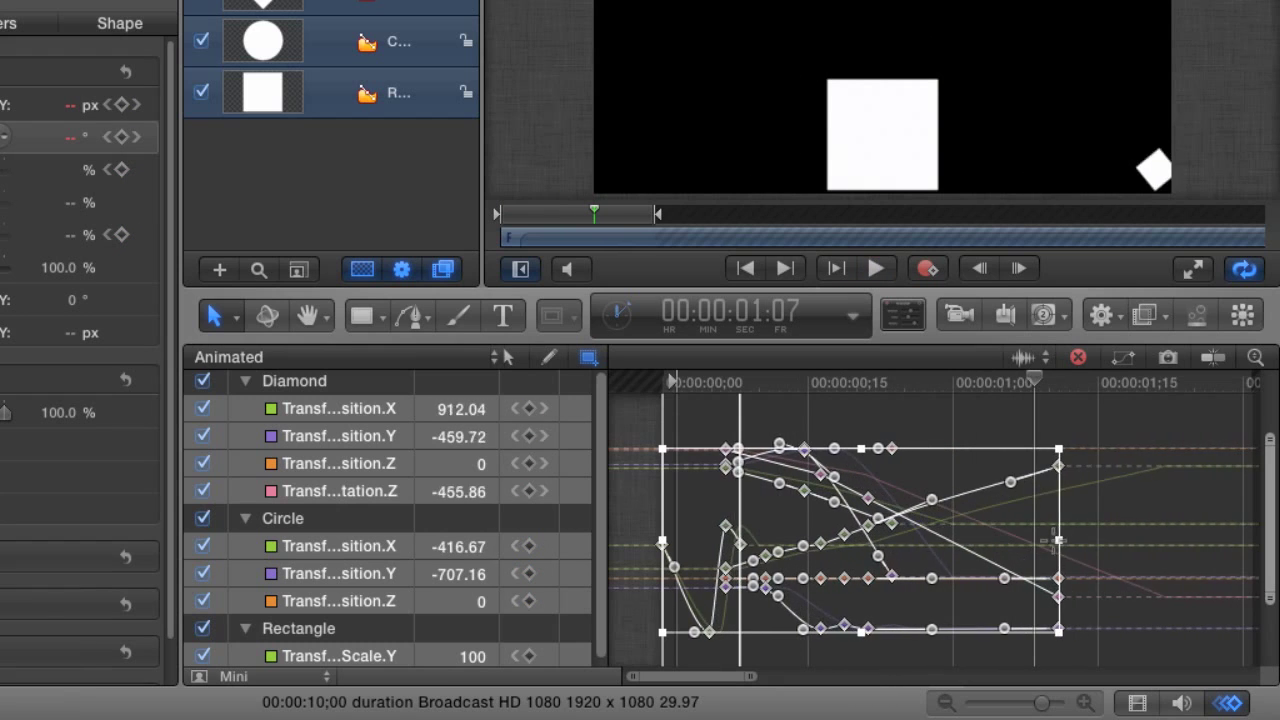
key("space")
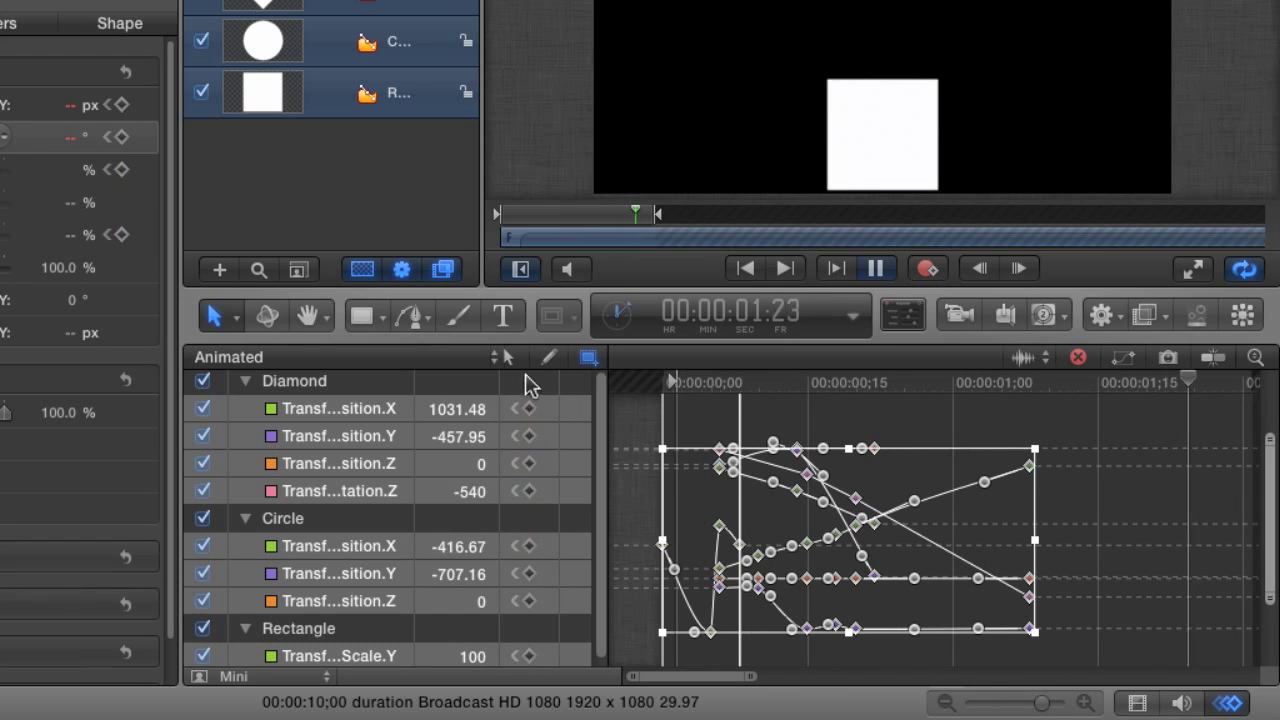
left_click(506, 358)
left_click(652, 402)
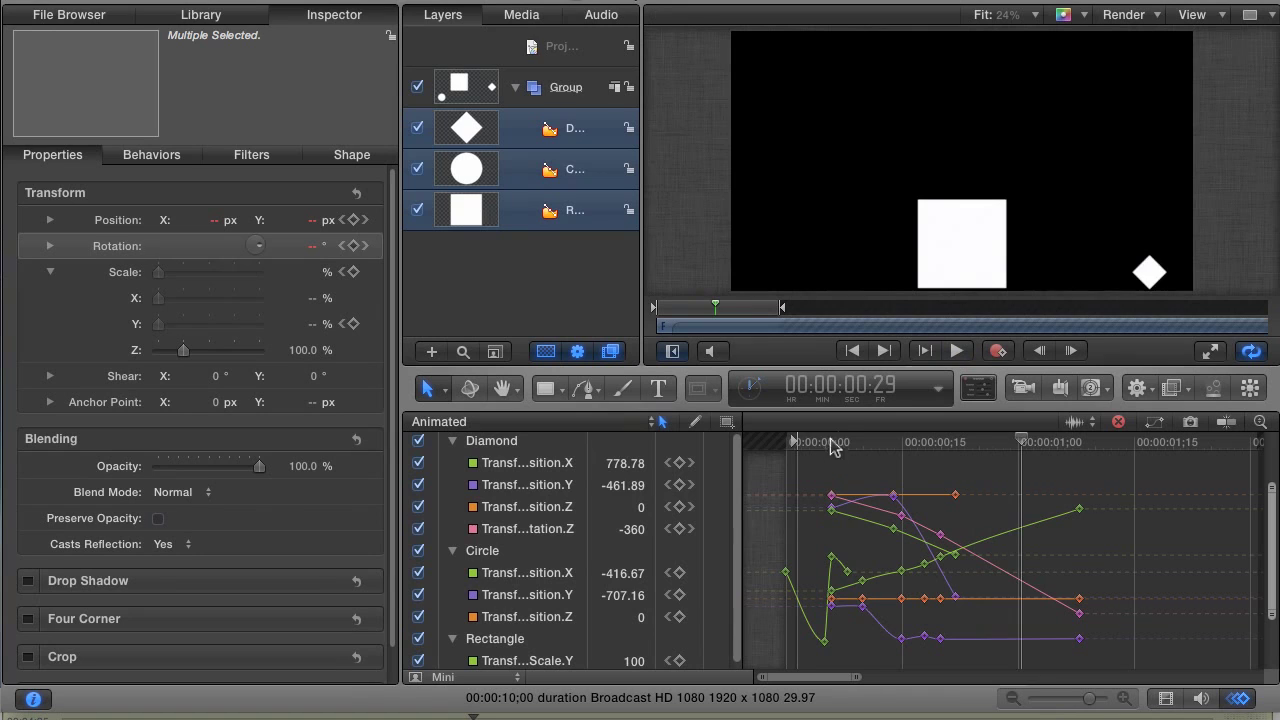
- Stop playback, select the Diamond and Circle layers, and scrub their first frames
key("space")
left_click(538, 263)
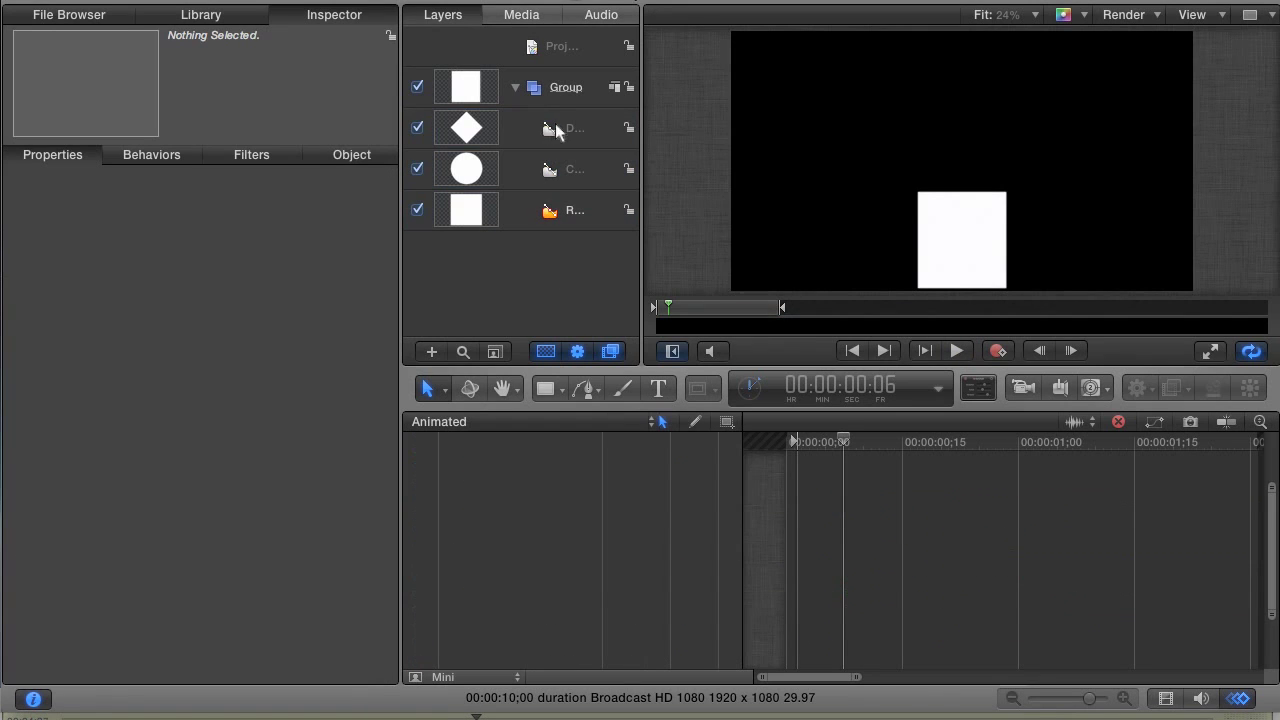
left_click(556, 132)
left_click_drag(838, 452, 857, 443)
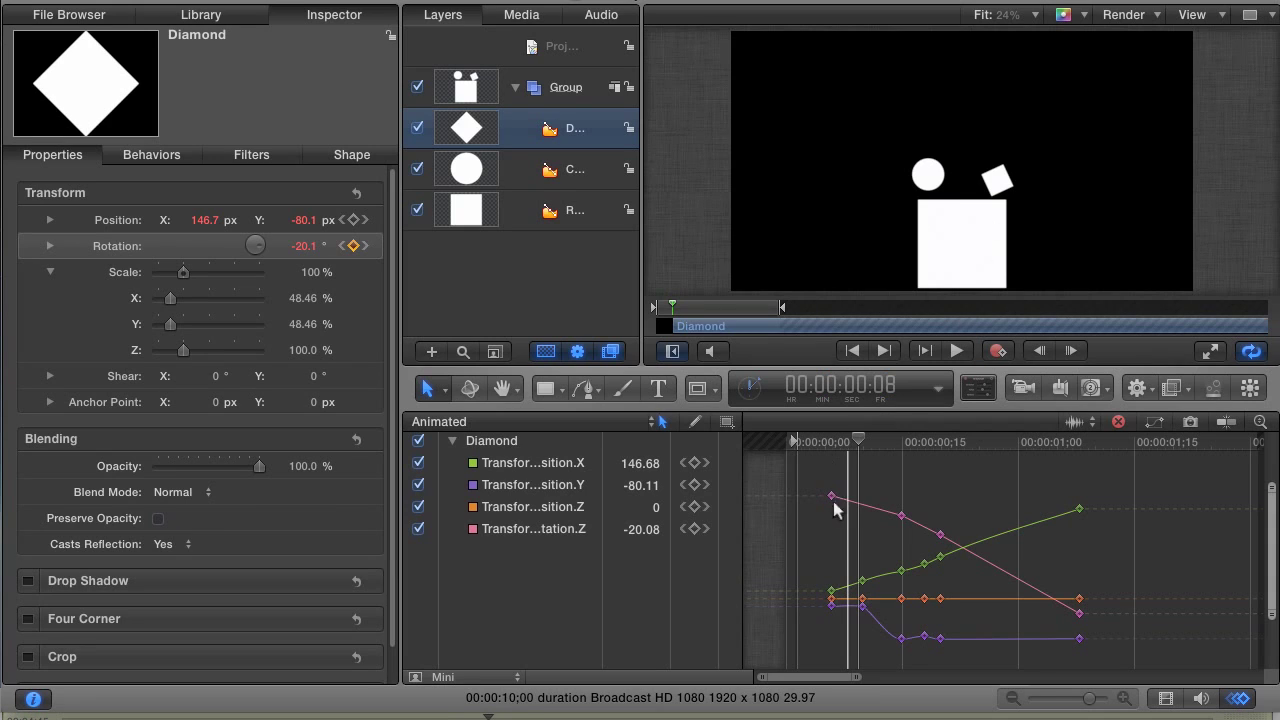
mouse_move(853, 447)
left_mouse_down()
mouse_move(789, 443)
mouse_move(880, 443)
mouse_move(840, 452)
left_mouse_up()
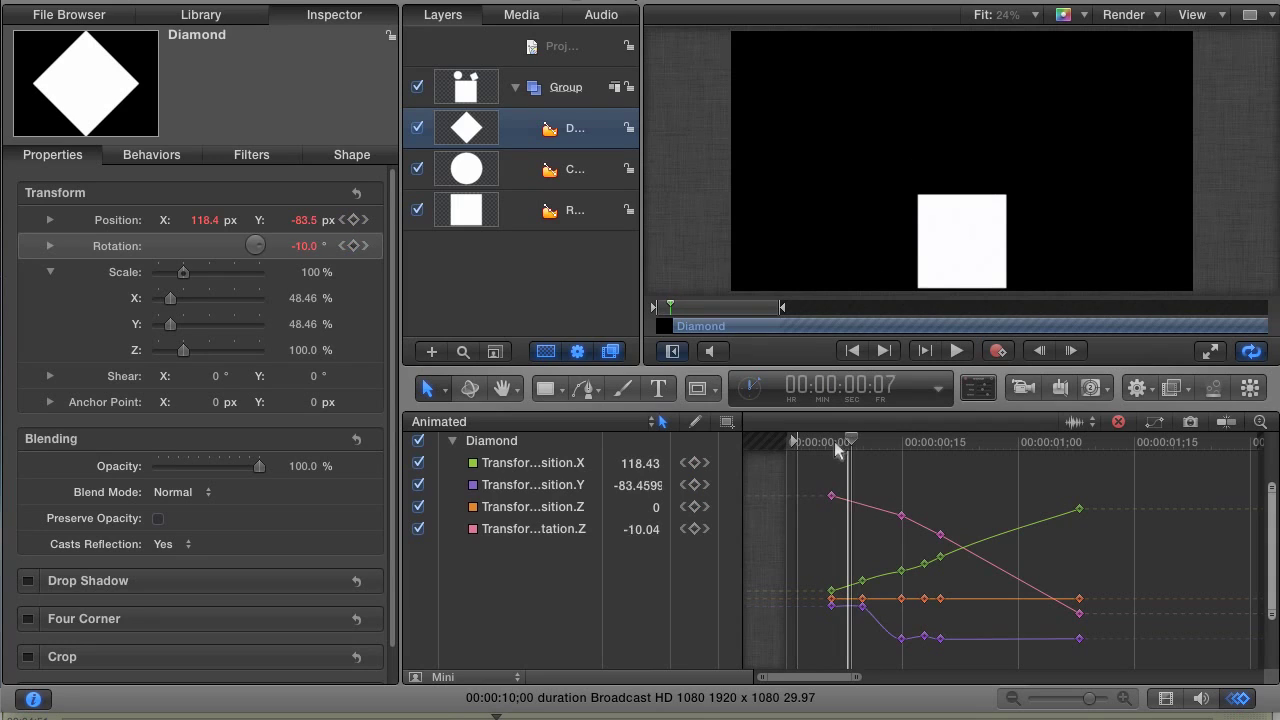
left_click(556, 172, "shift")
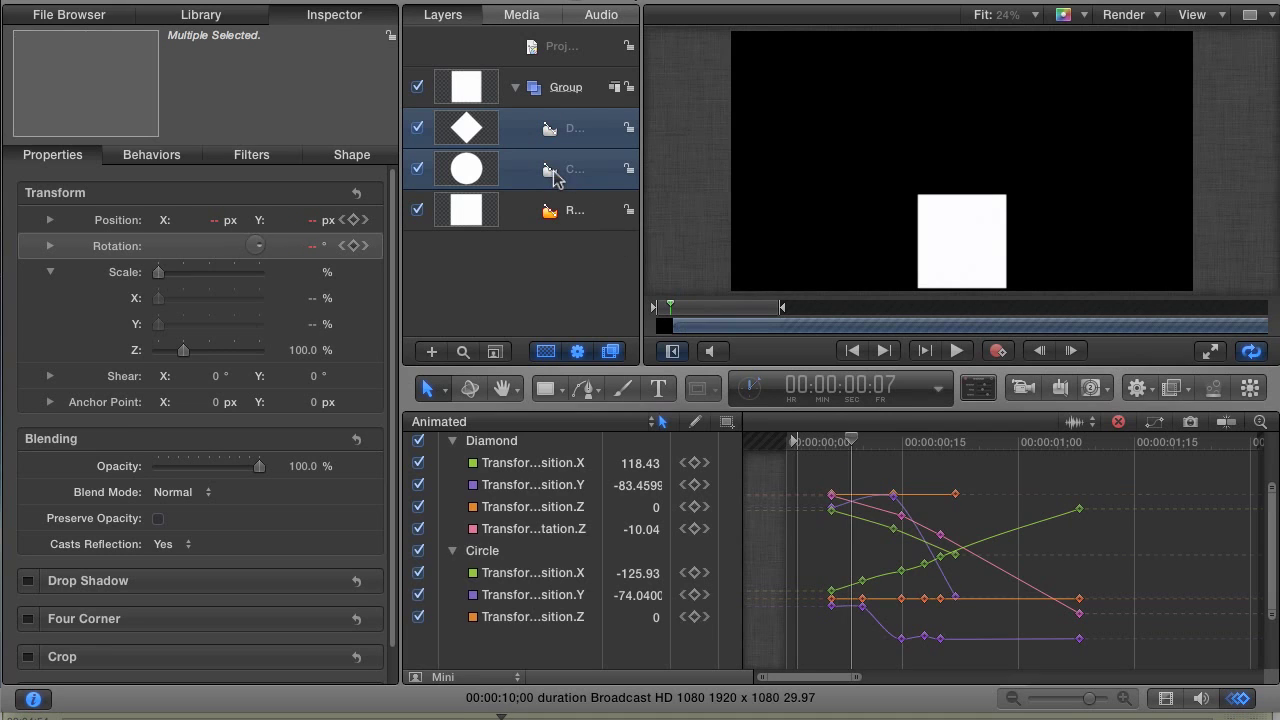
mouse_move(852, 447)
left_mouse_down()
mouse_move(826, 446)
mouse_move(863, 446)
mouse_move(840, 452)
left_mouse_up()
- Make Circle and Diamond start at frame 6, preview, and park the playhead at frame 6
left_click(838, 446)
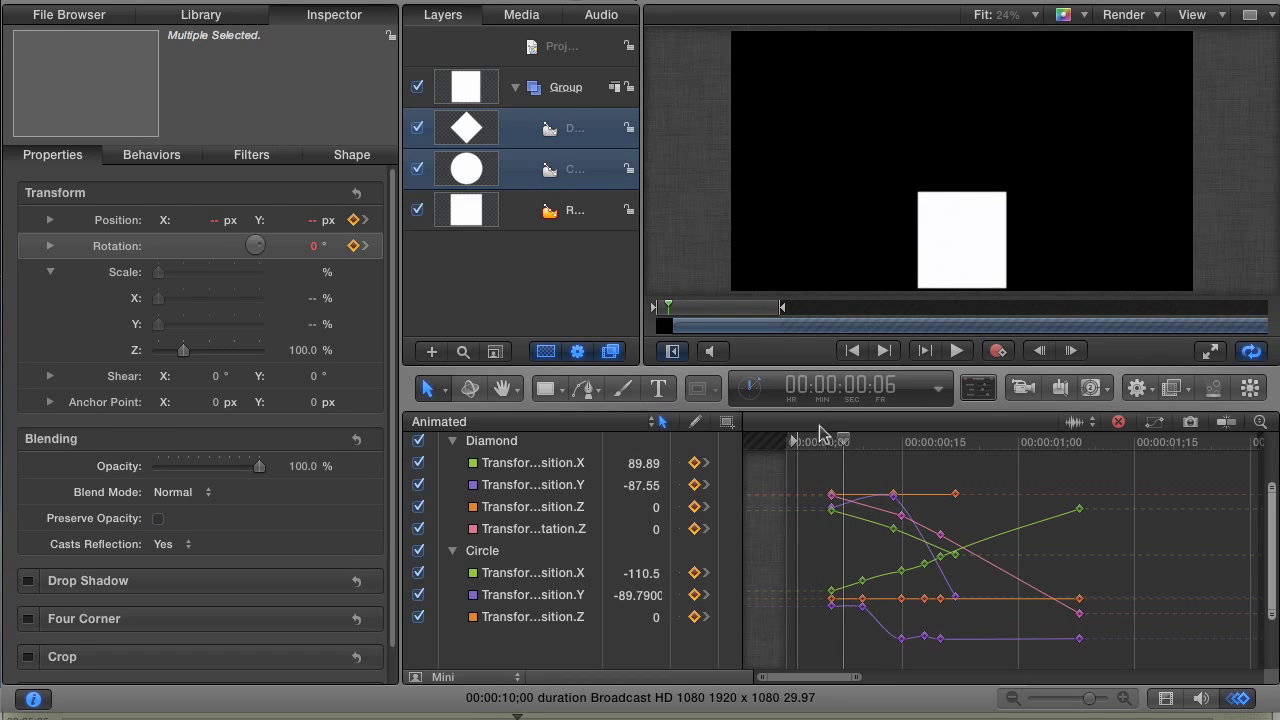
key("i")
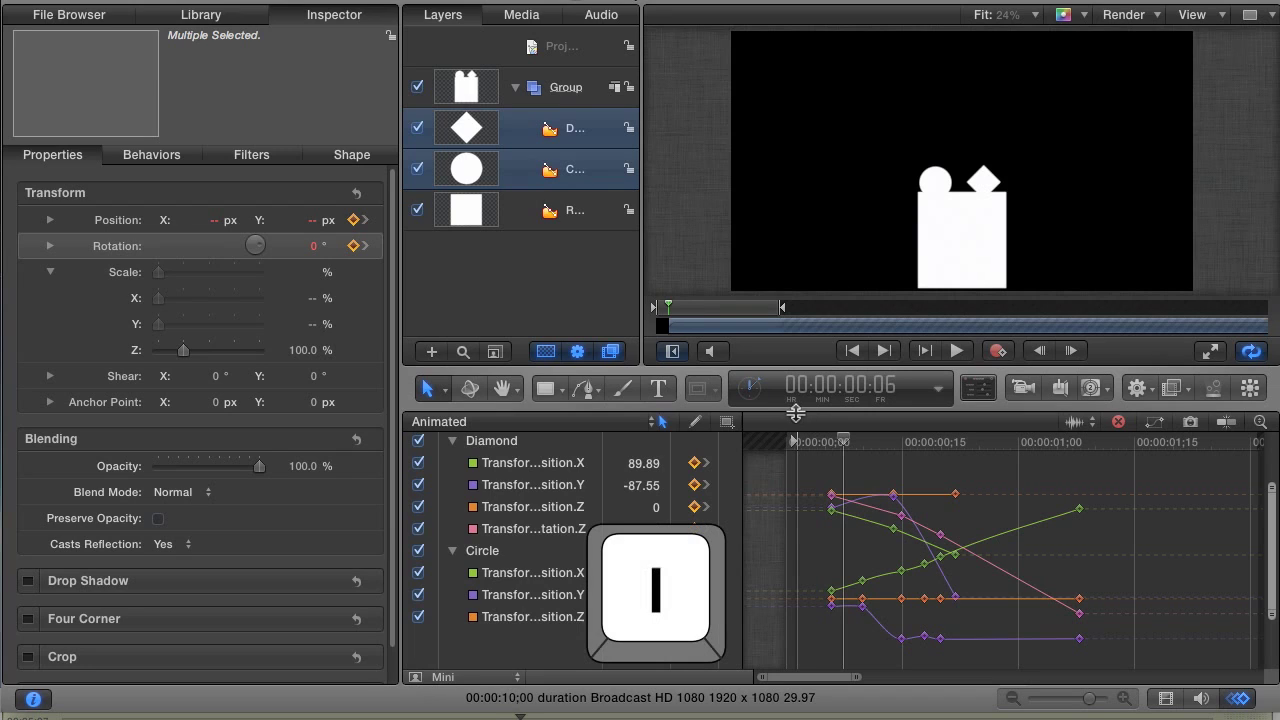
left_click_drag(838, 444, 855, 444)
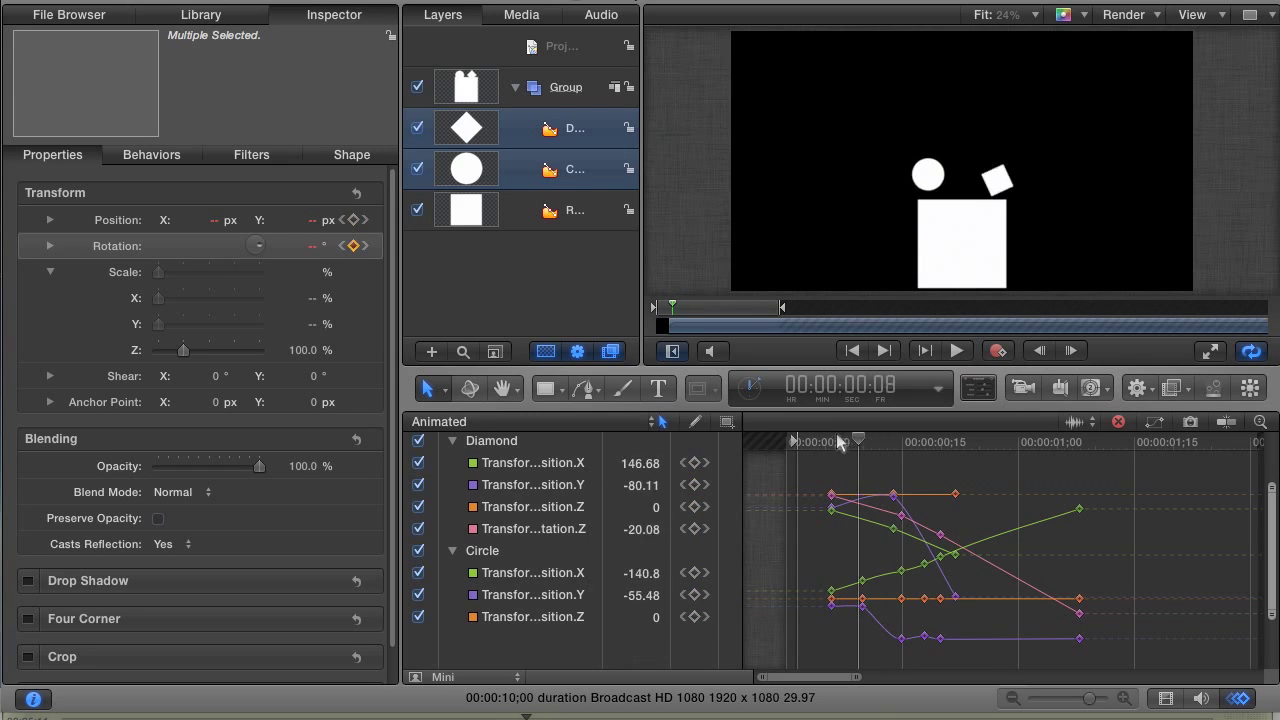
left_click_drag(852, 444, 783, 440)
key("space")
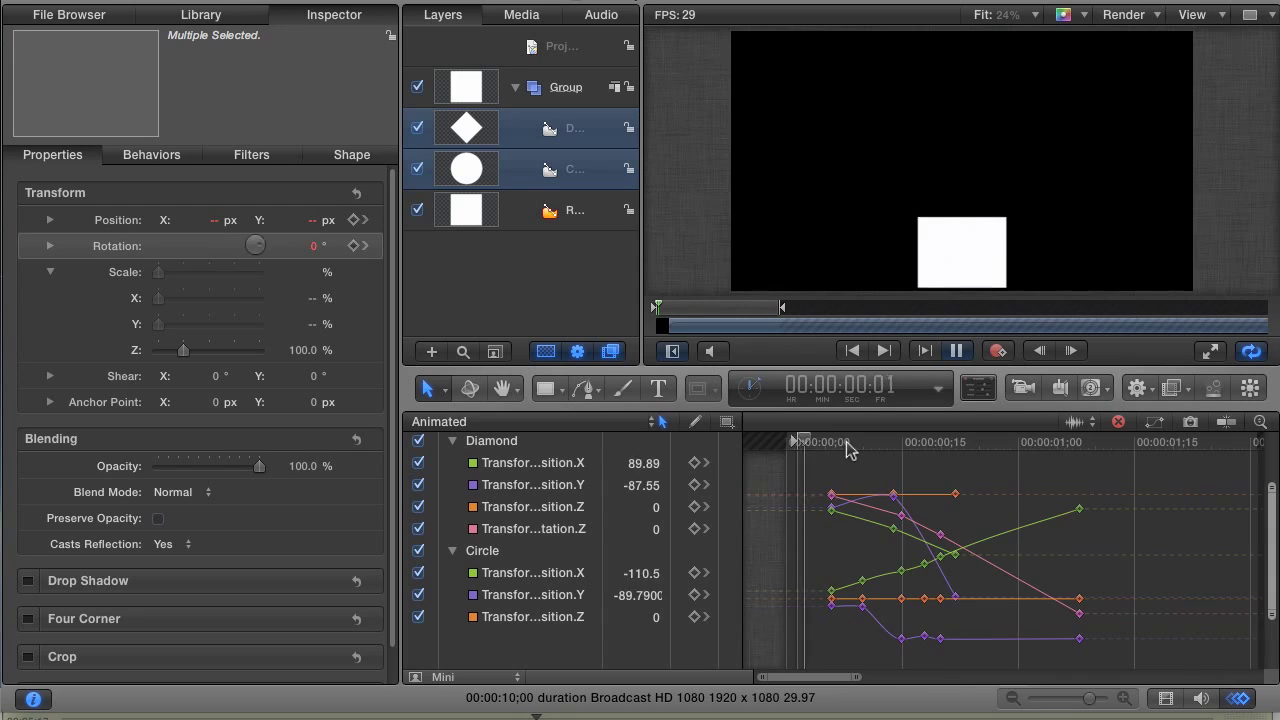
key("space")
left_click_drag(847, 442, 833, 444)
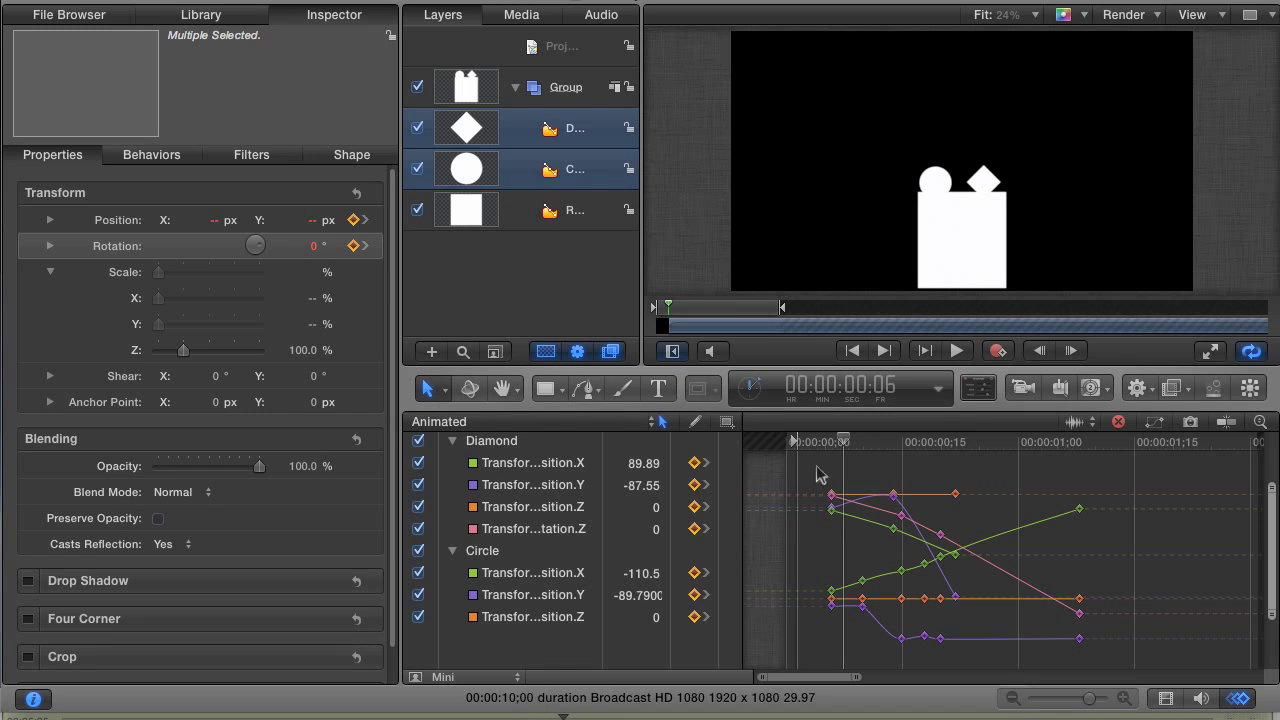
- Copy all Circle and Diamond keyframes and paste them at the 3-second mark
left_click_drag(817, 475, 1080, 645)
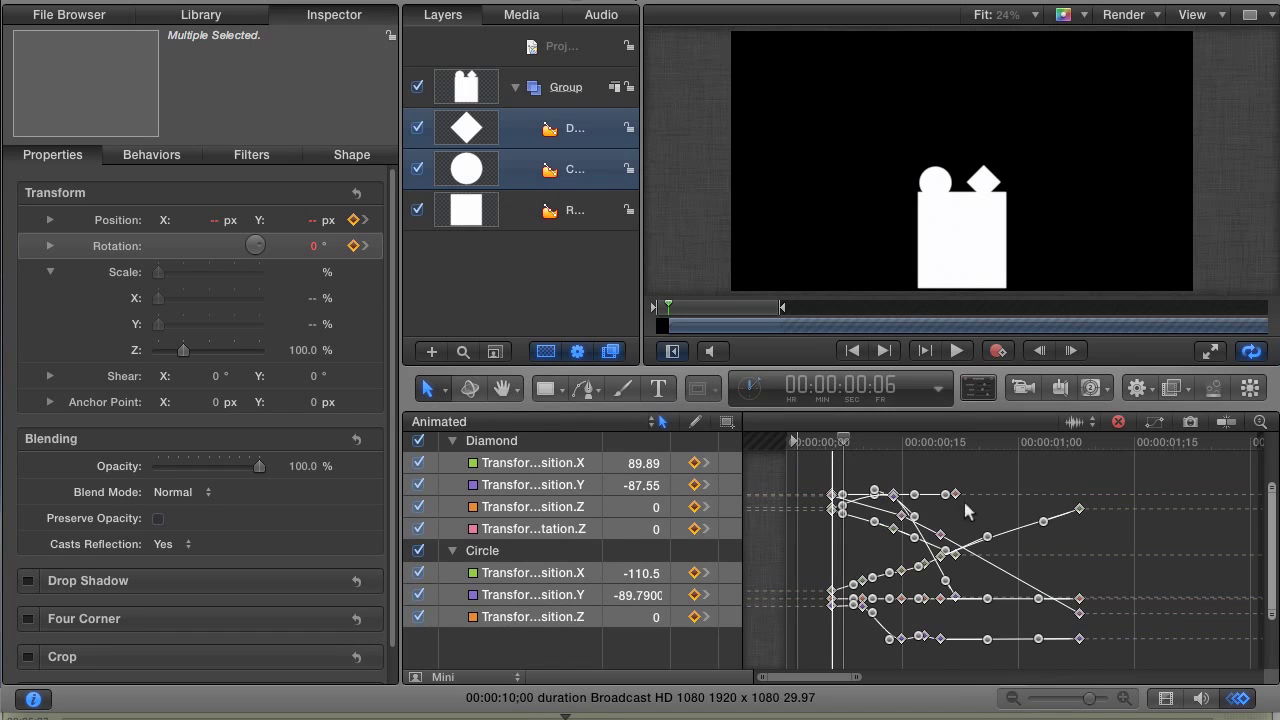
key("super+c")
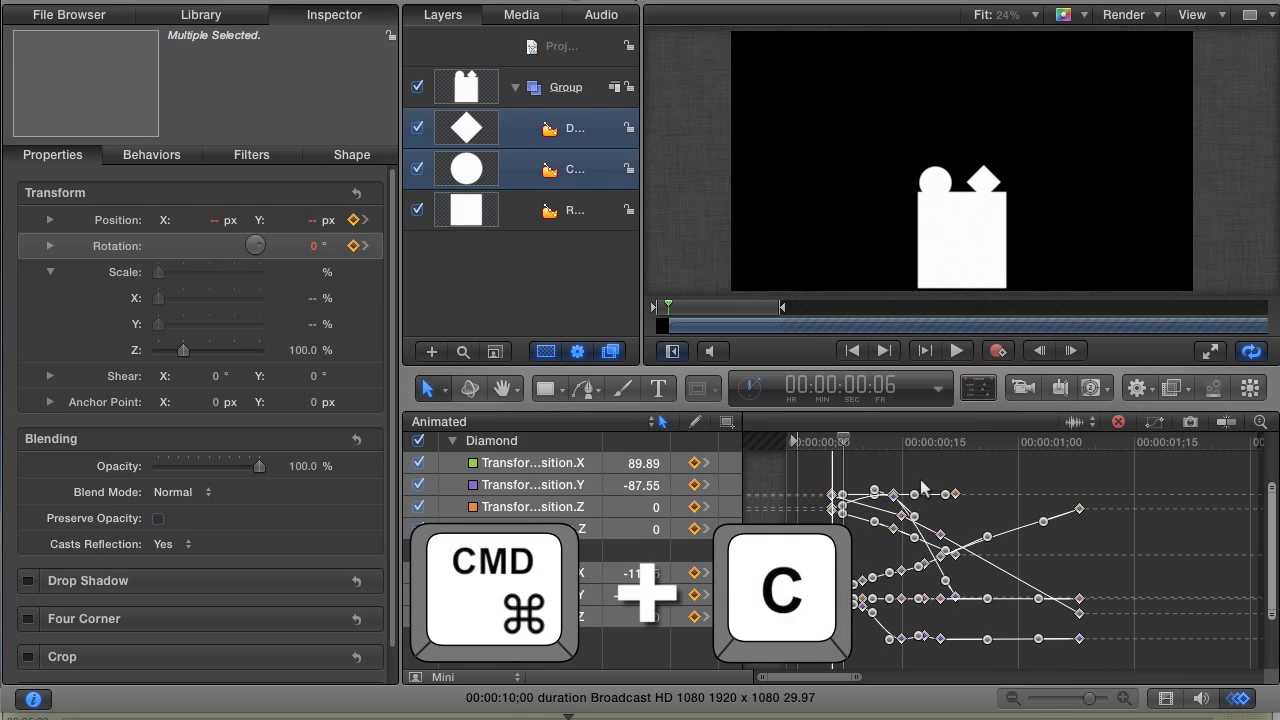
left_click_drag(856, 677, 1137, 686)
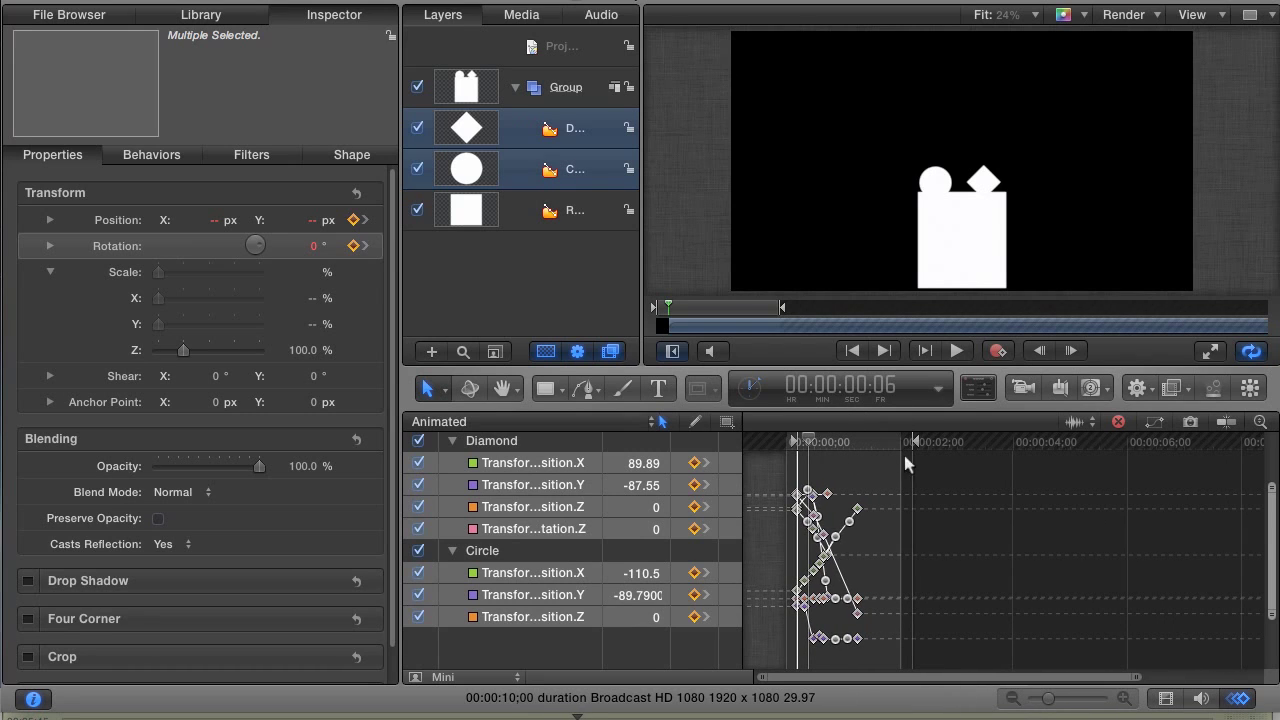
mouse_move(924, 440)
left_mouse_down()
mouse_move(985, 440)
mouse_move(957, 440)
left_mouse_up()
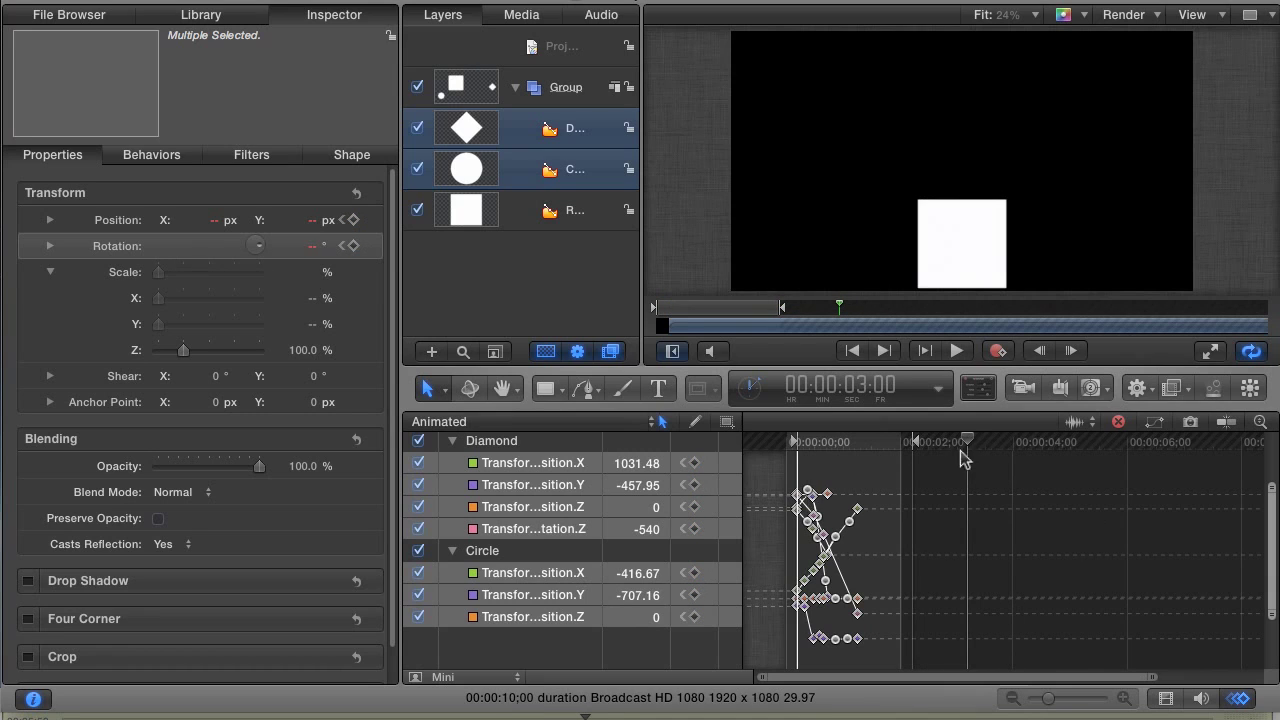
key("ctrl+v")
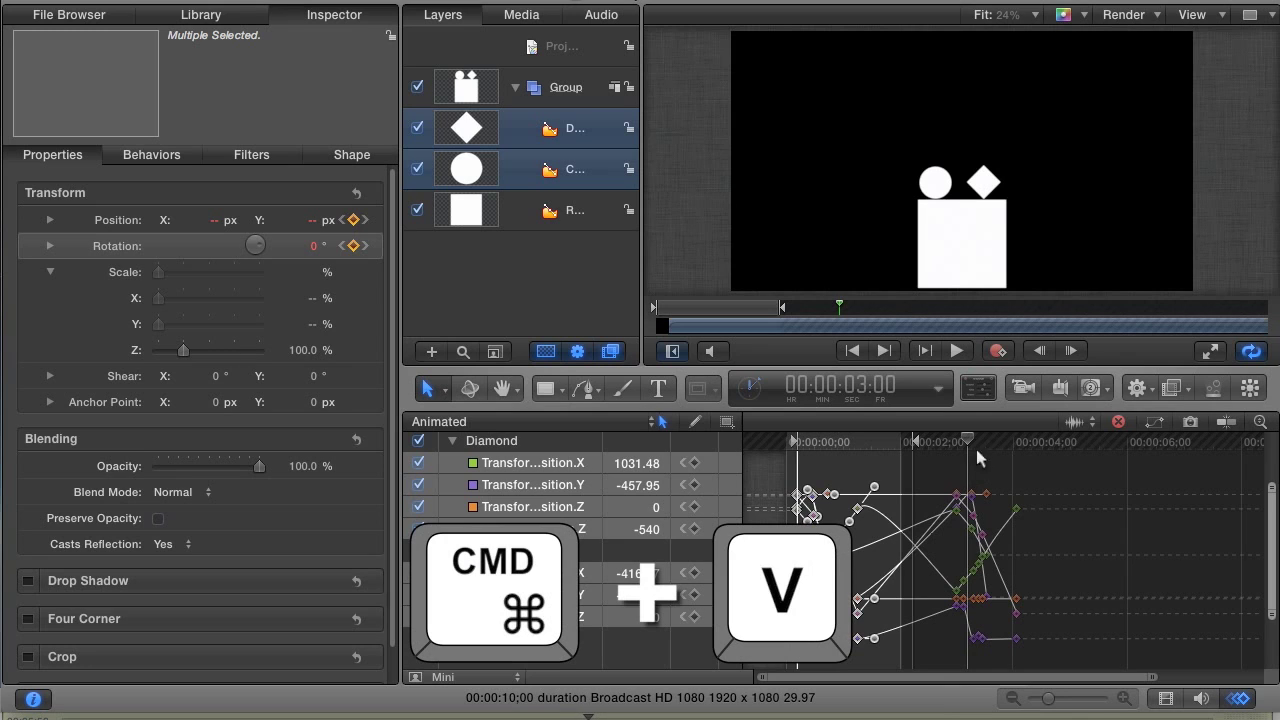
- Preview the repeated bounce and scrub the playhead to around 2:29
mouse_move(967, 441)
left_mouse_down()
mouse_move(913, 459)
mouse_move(1004, 456)
mouse_move(958, 458)
mouse_move(970, 461)
left_mouse_up()
key("space")
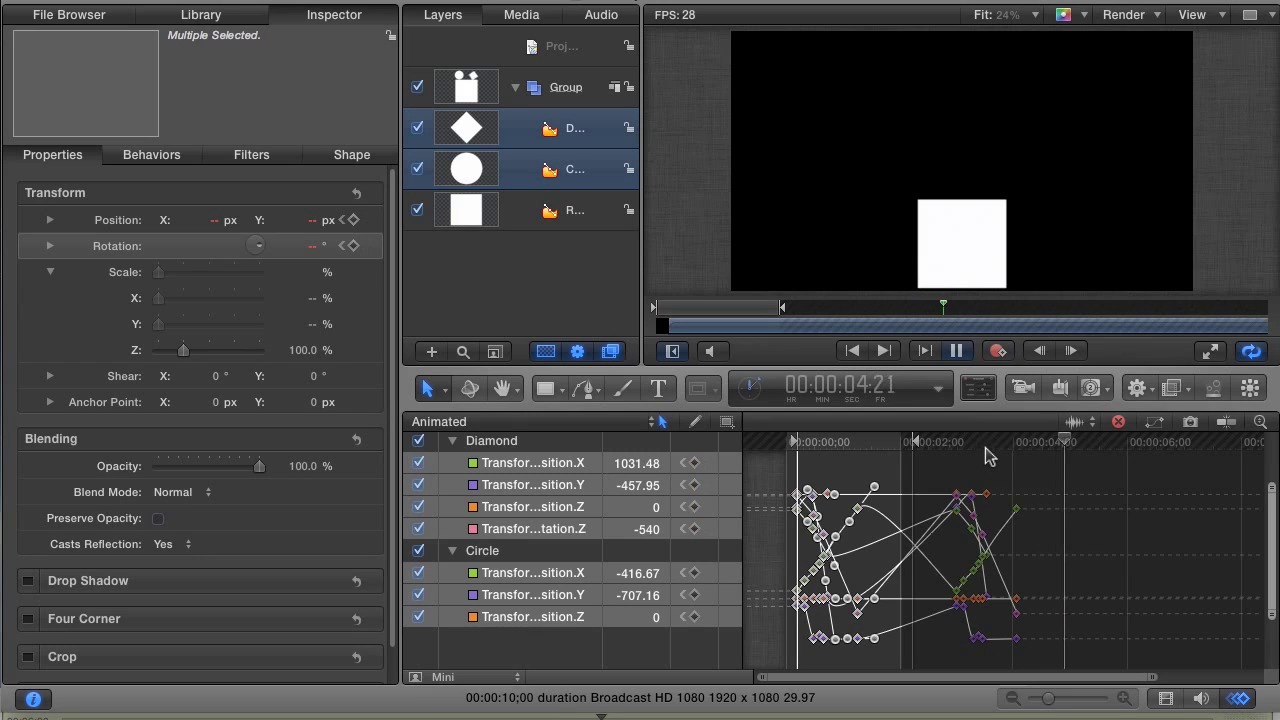
mouse_move(986, 449)
left_mouse_down()
mouse_move(843, 467)
mouse_move(795, 458)
left_mouse_up()
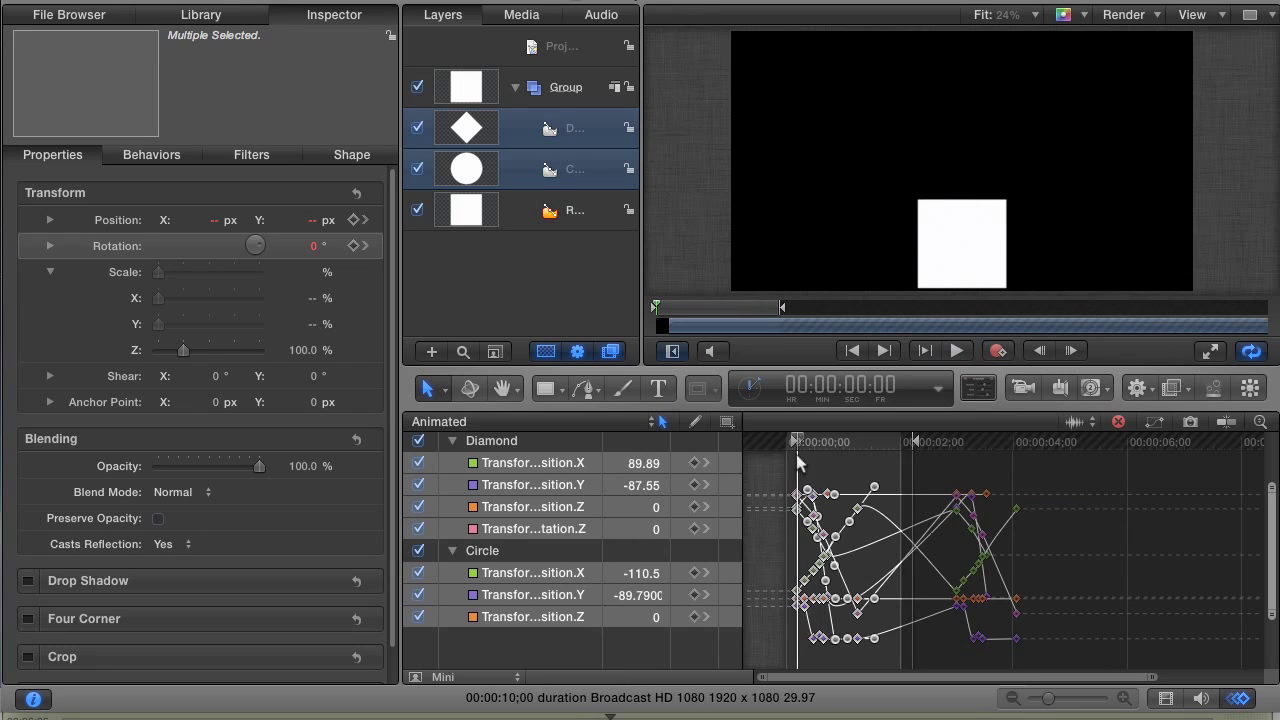
key("space")
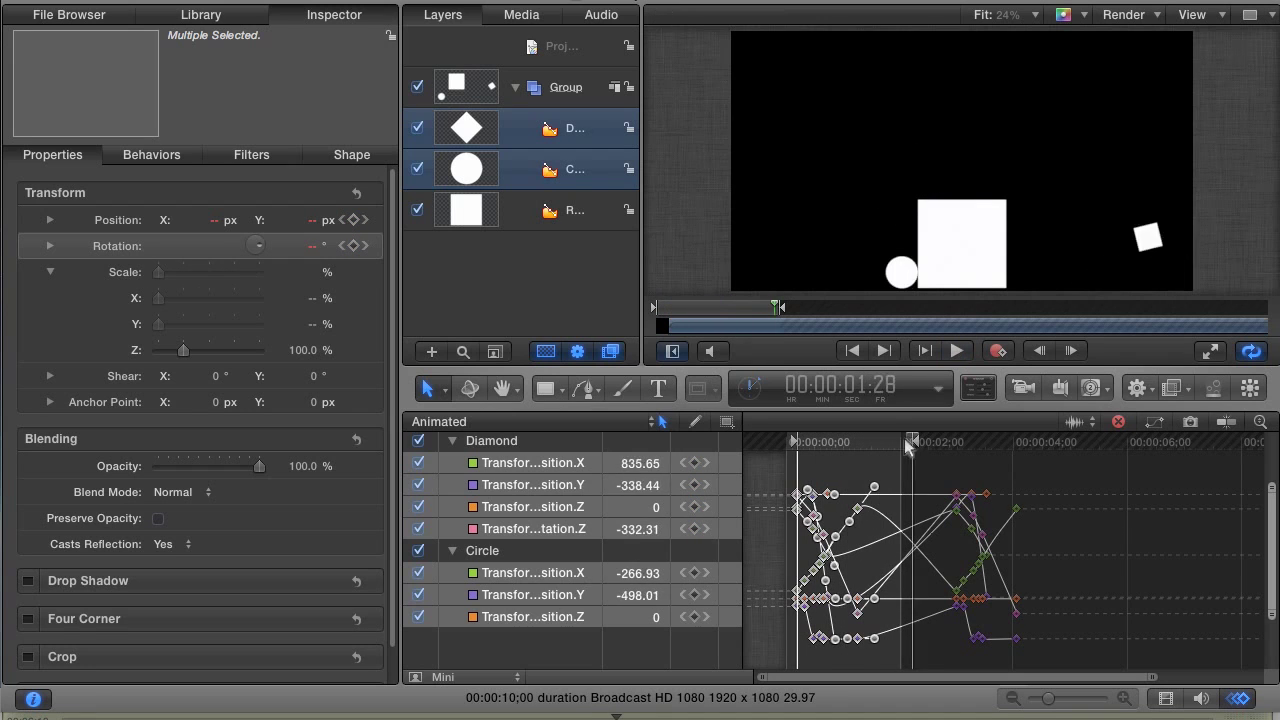
key("space")
mouse_move(955, 450)
left_mouse_down()
mouse_move(1005, 452)
mouse_move(851, 450)
mouse_move(984, 447)
left_mouse_up()
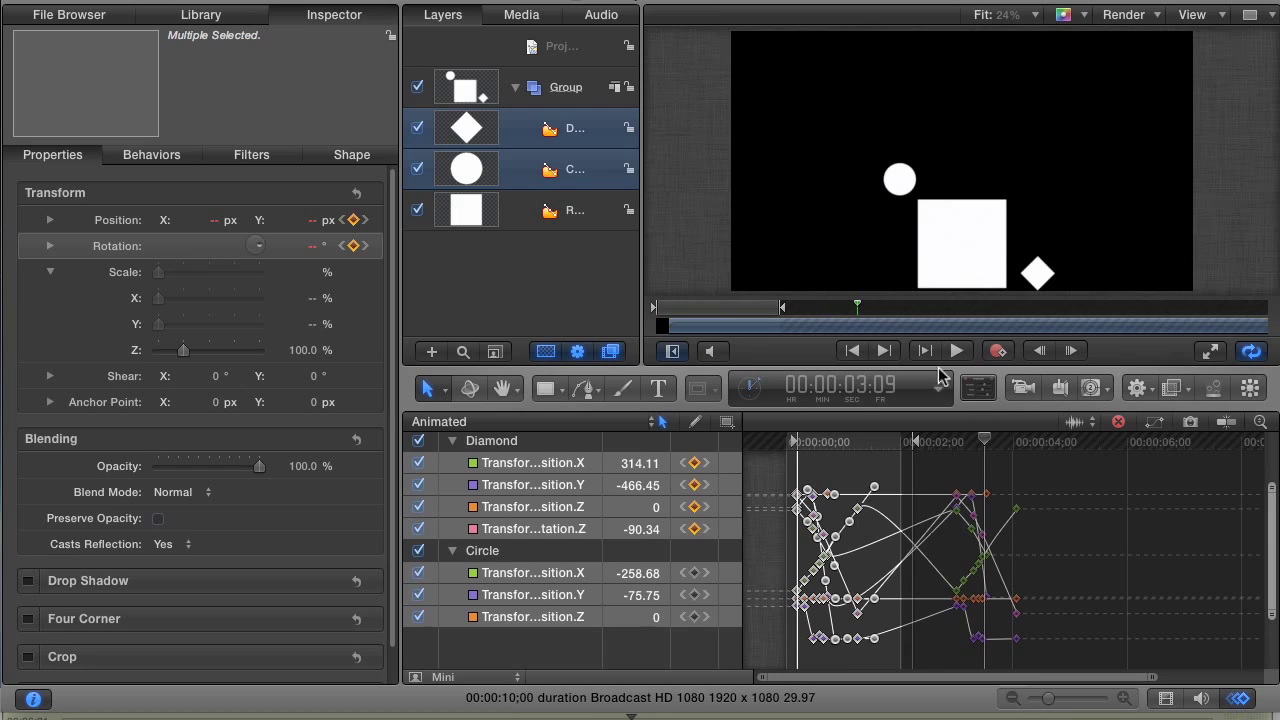
left_click(955, 447)
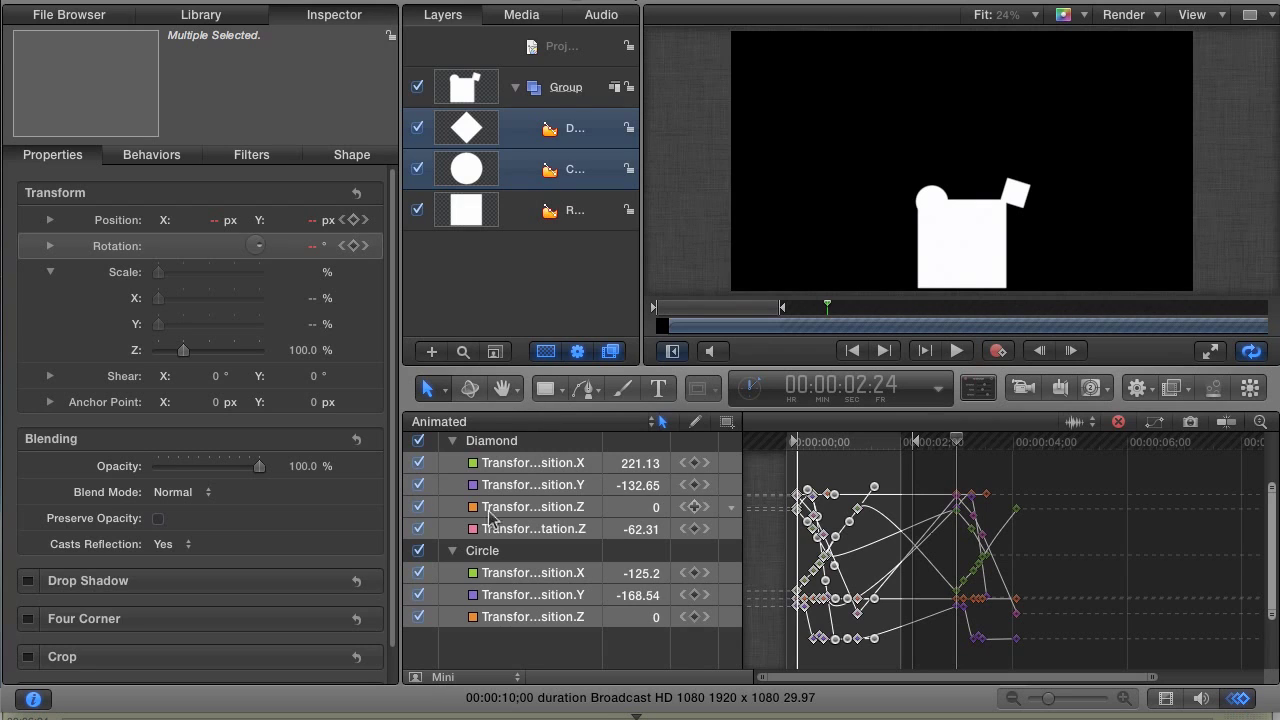
mouse_move(955, 443)
left_mouse_down()
mouse_move(970, 450)
mouse_move(876, 440)
left_mouse_up()
- Undo the pasted keyframes, select Rectangle, Diamond and Circle, and widen the parameter column
key("super+z")
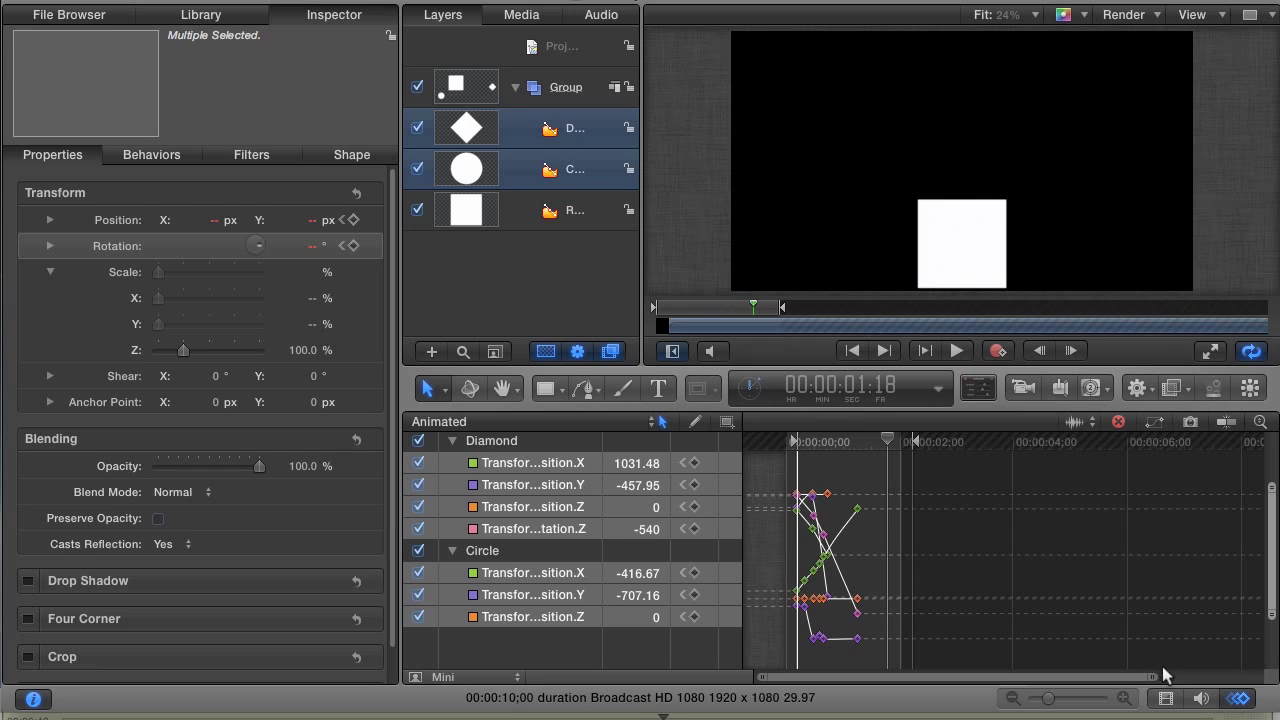
left_click_drag(1157, 677, 1097, 677)
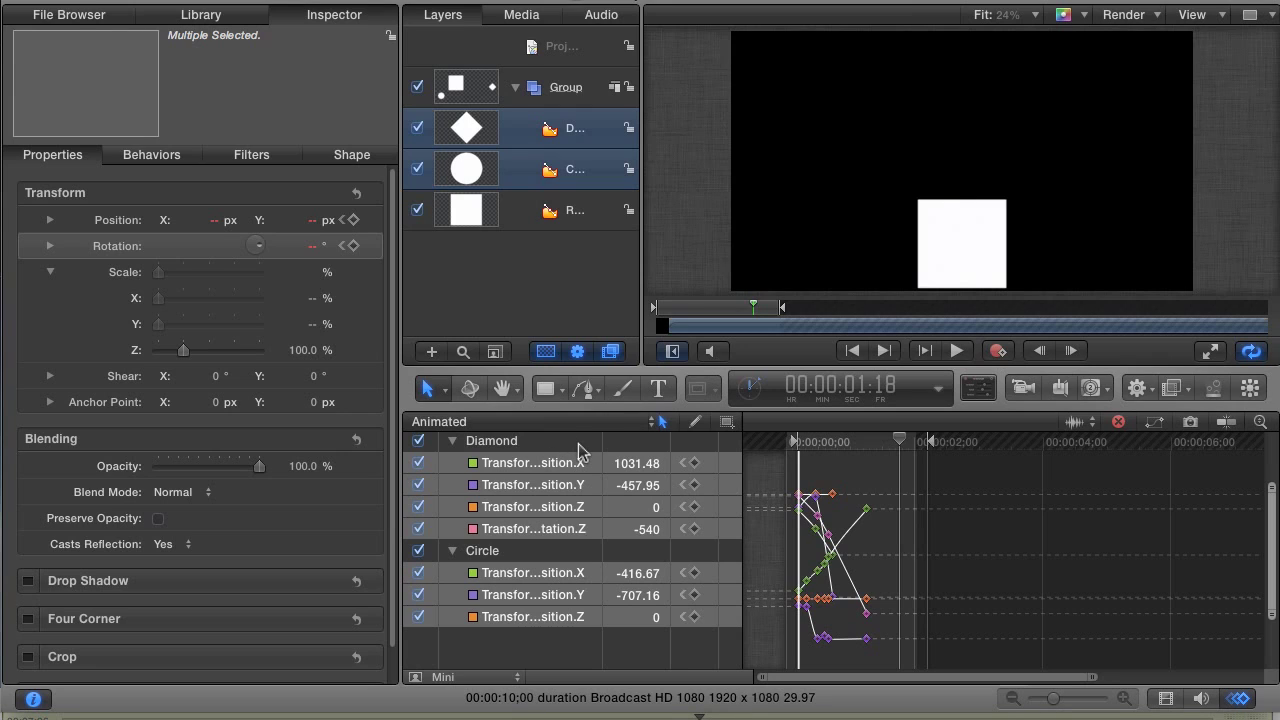
left_click(527, 214)
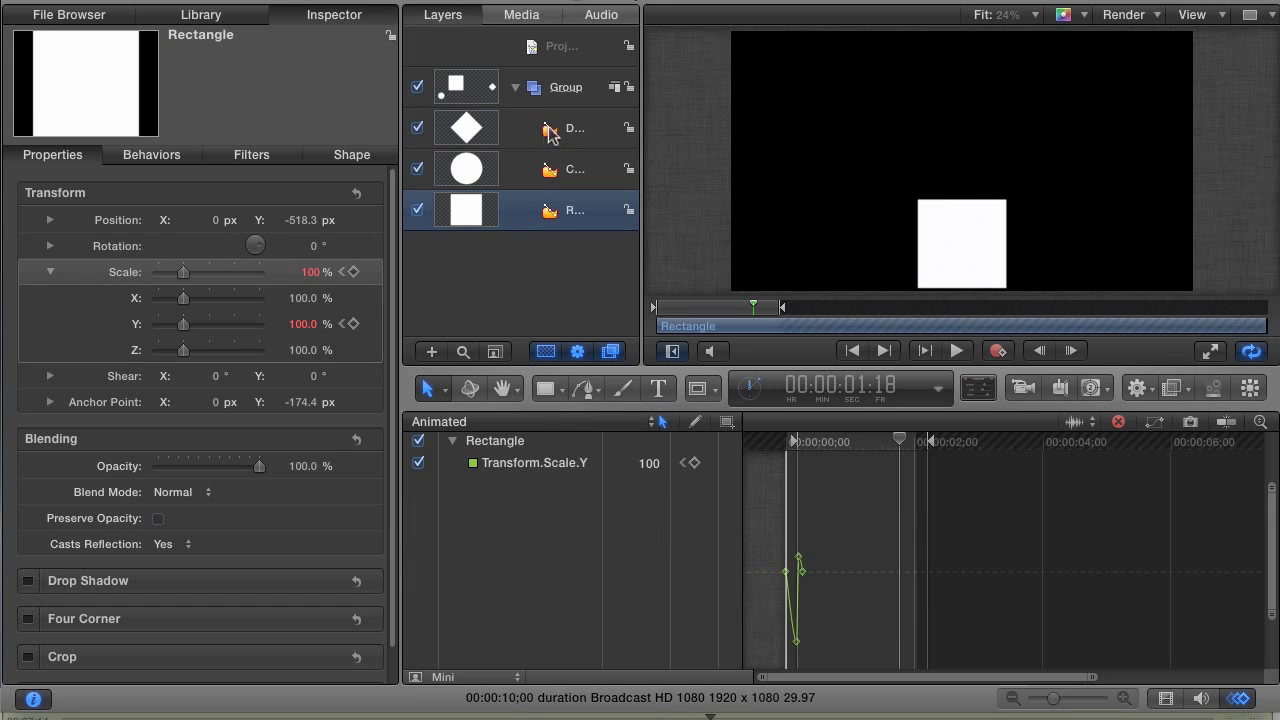
left_click(552, 134, "shift")
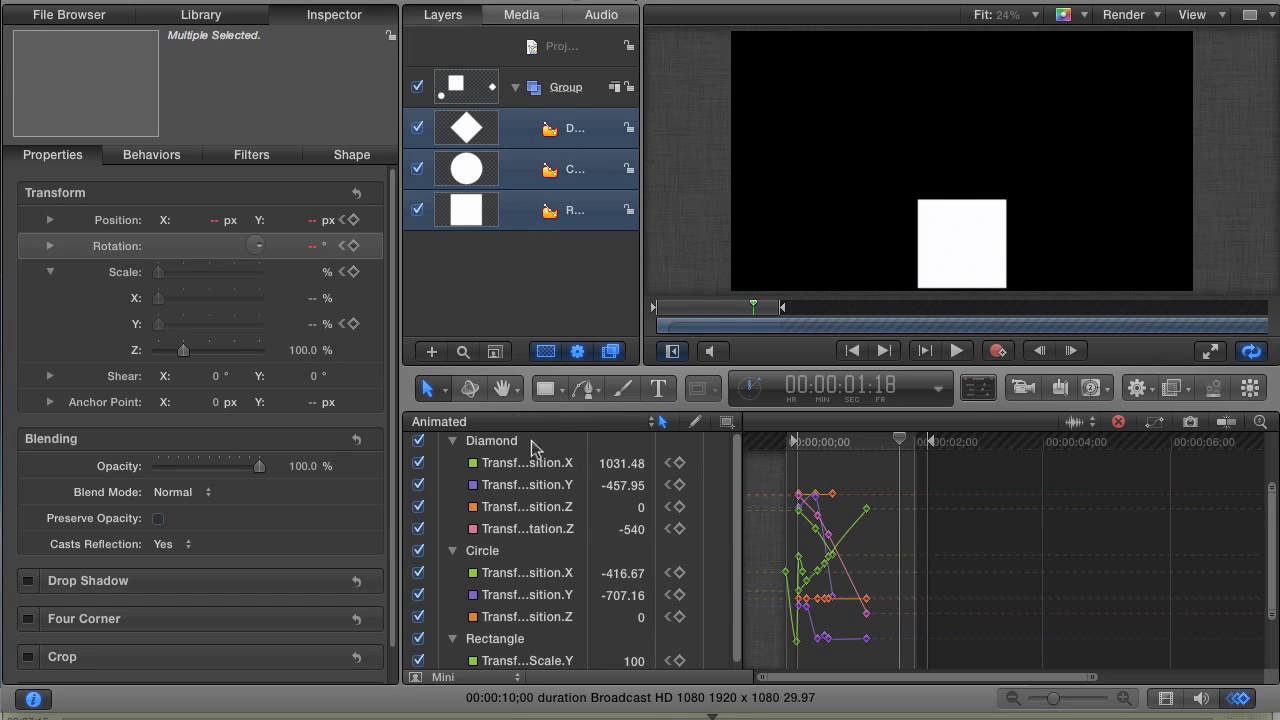
left_click_drag(737, 496, 740, 500)
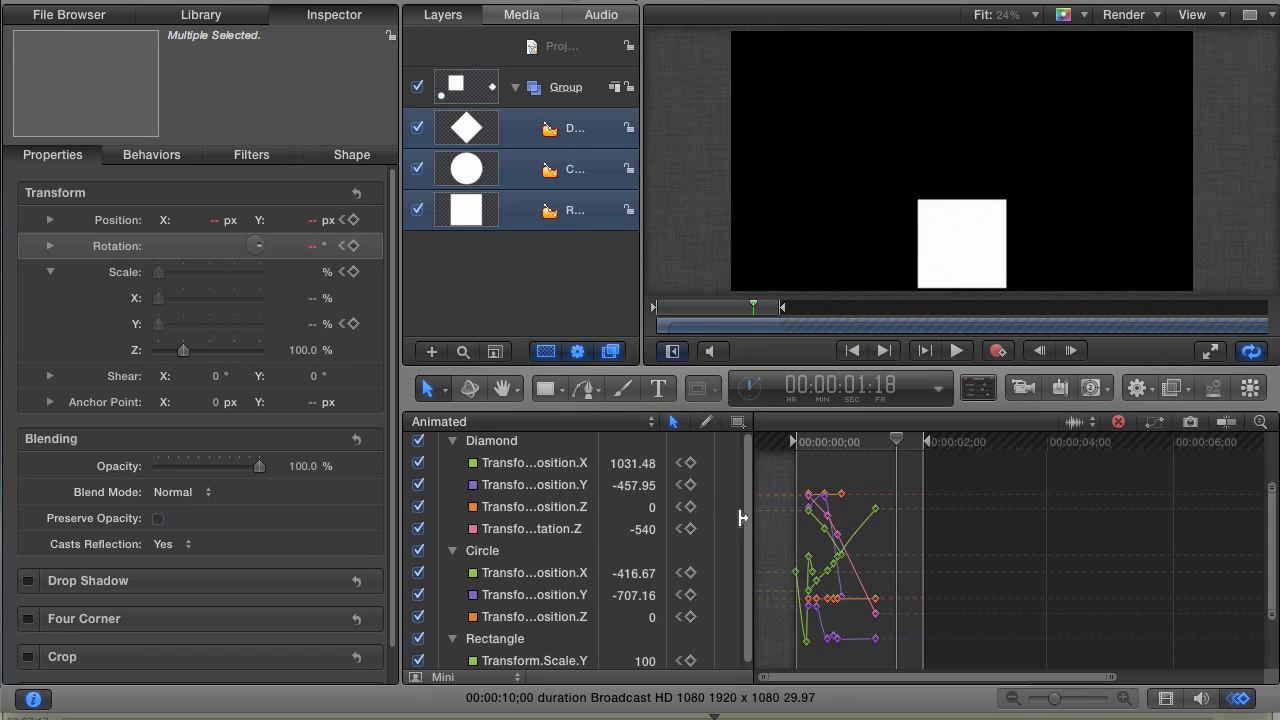
scroll(745, 501, "down", 1)
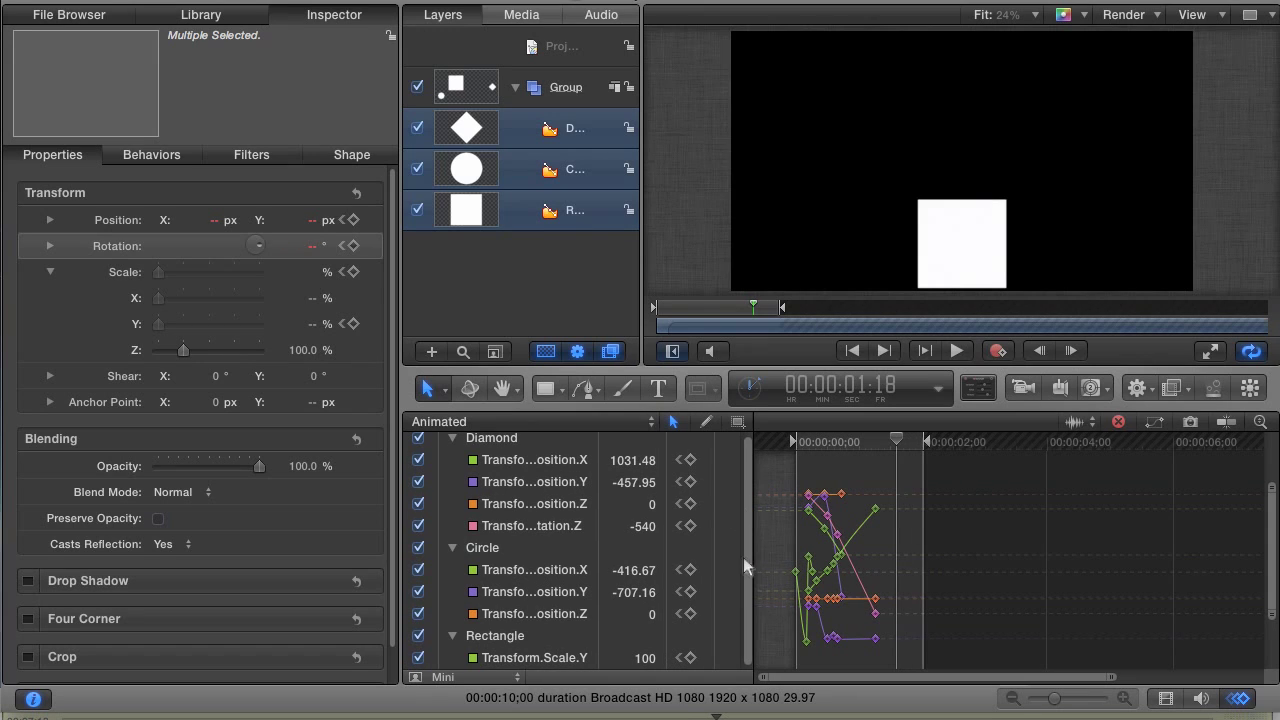
- Save a new curve set named '3 layer animation'
left_click(651, 424)
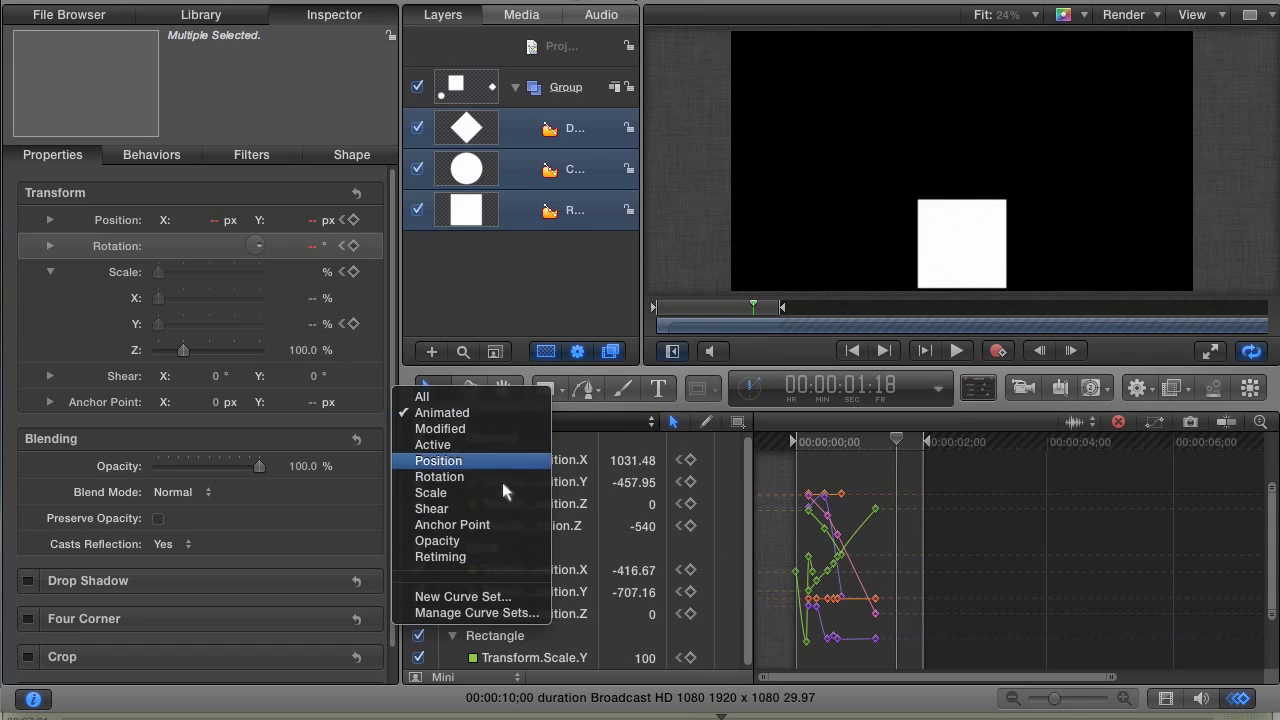
left_click(525, 597)
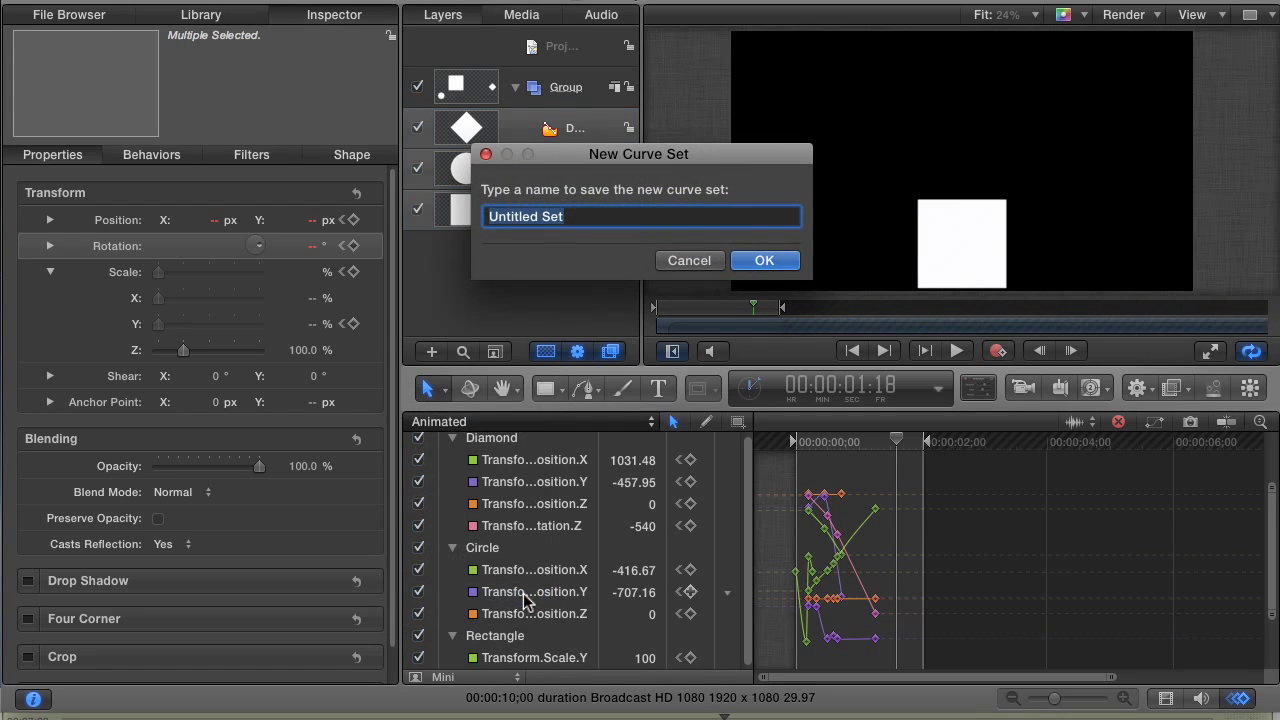
type("3 lay")
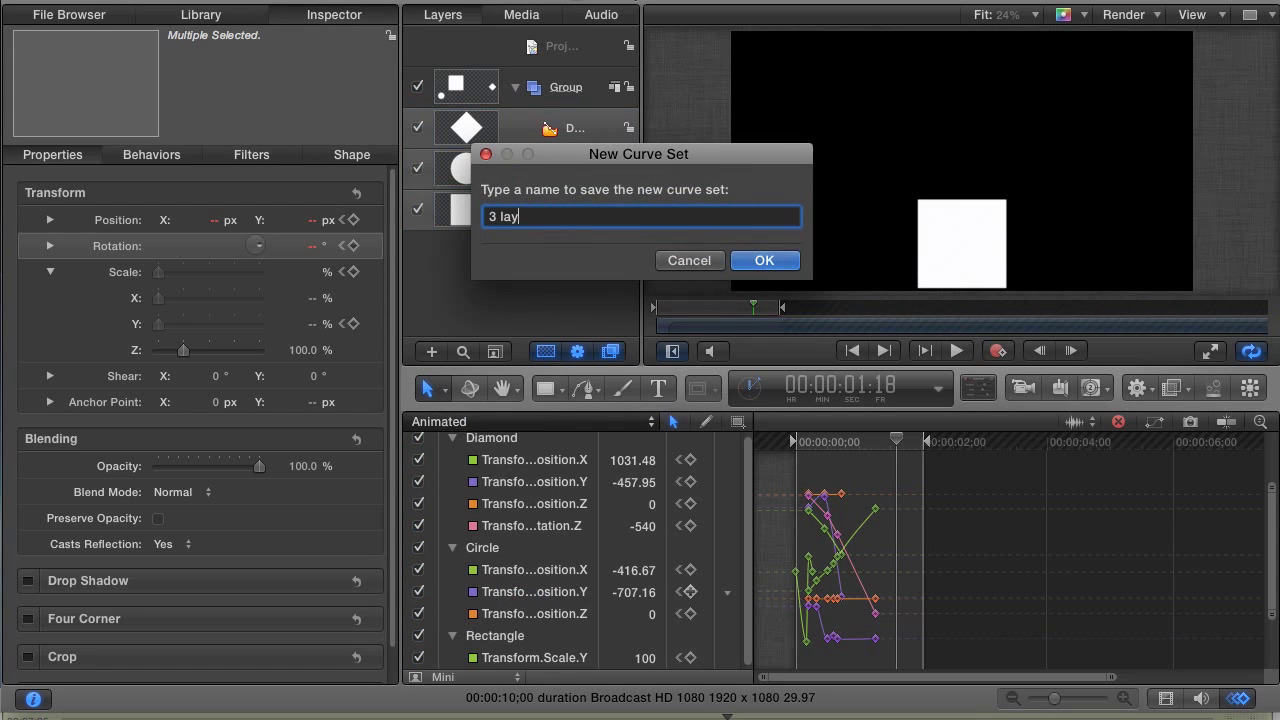
type("er animation")
key("Return")
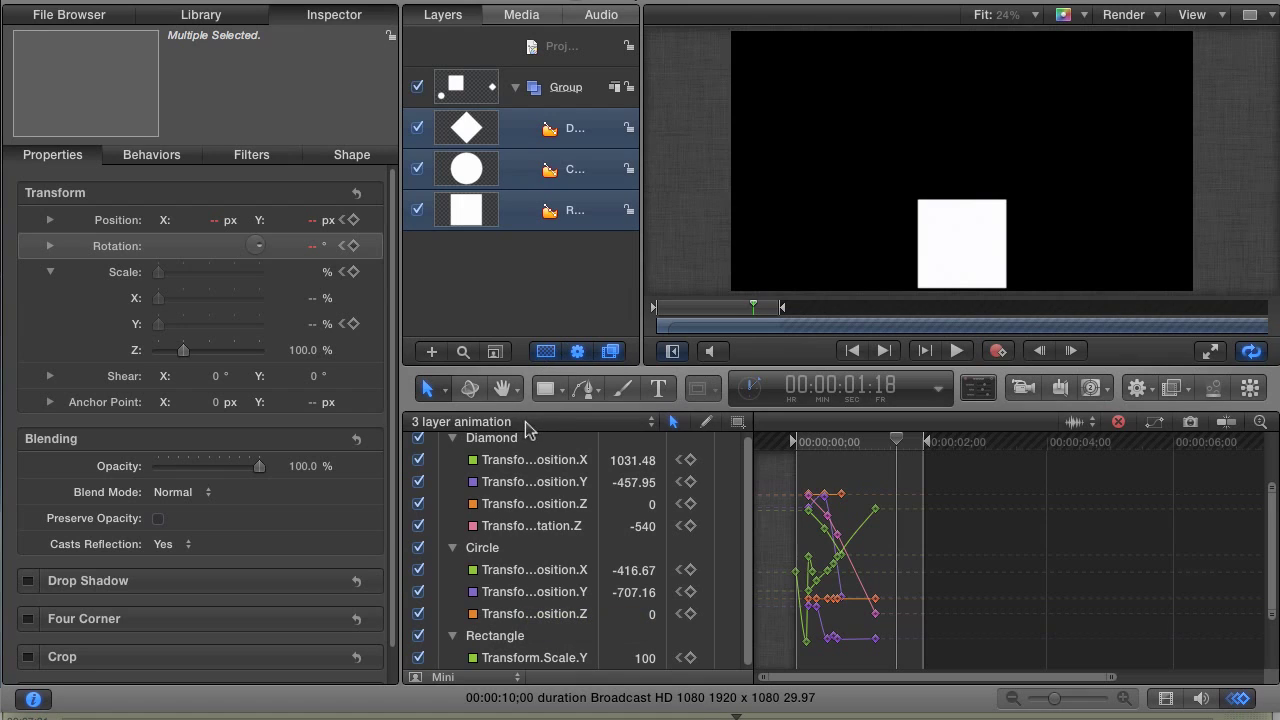
- Deselect all layers and switch the graph to the '3 layer animation' curve set
left_click(556, 294)
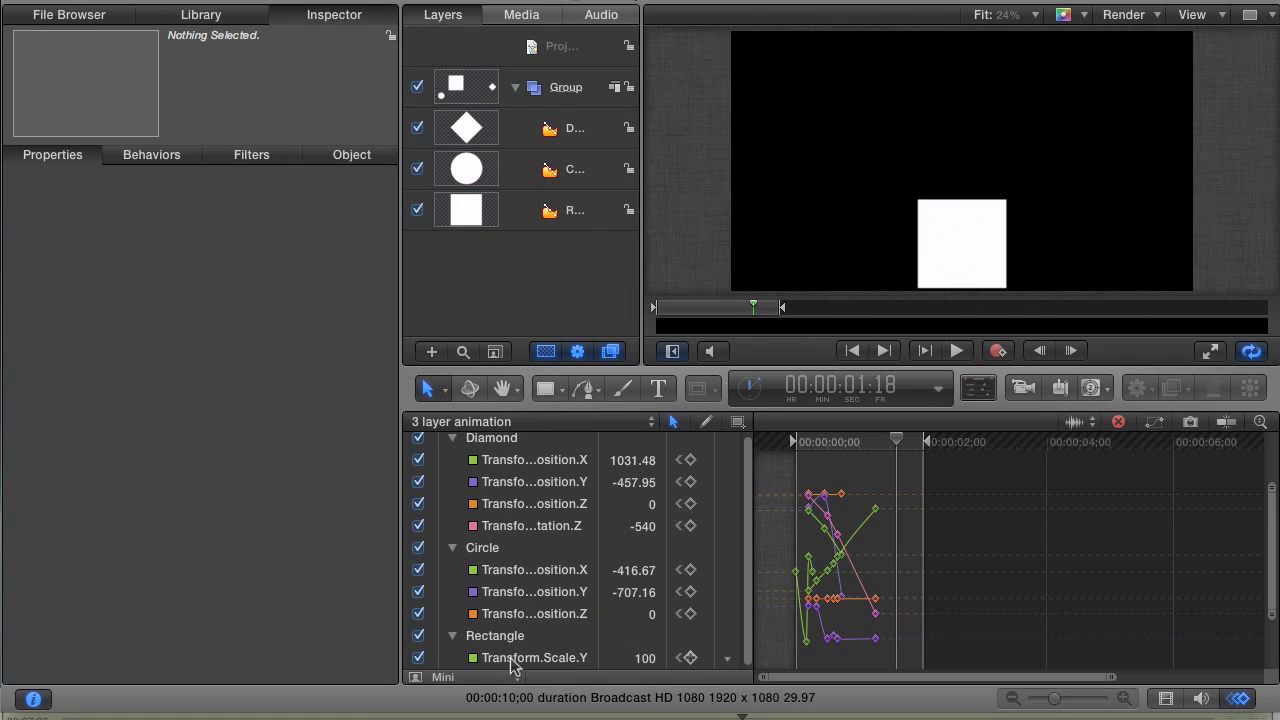
left_click_drag(866, 438, 842, 438)
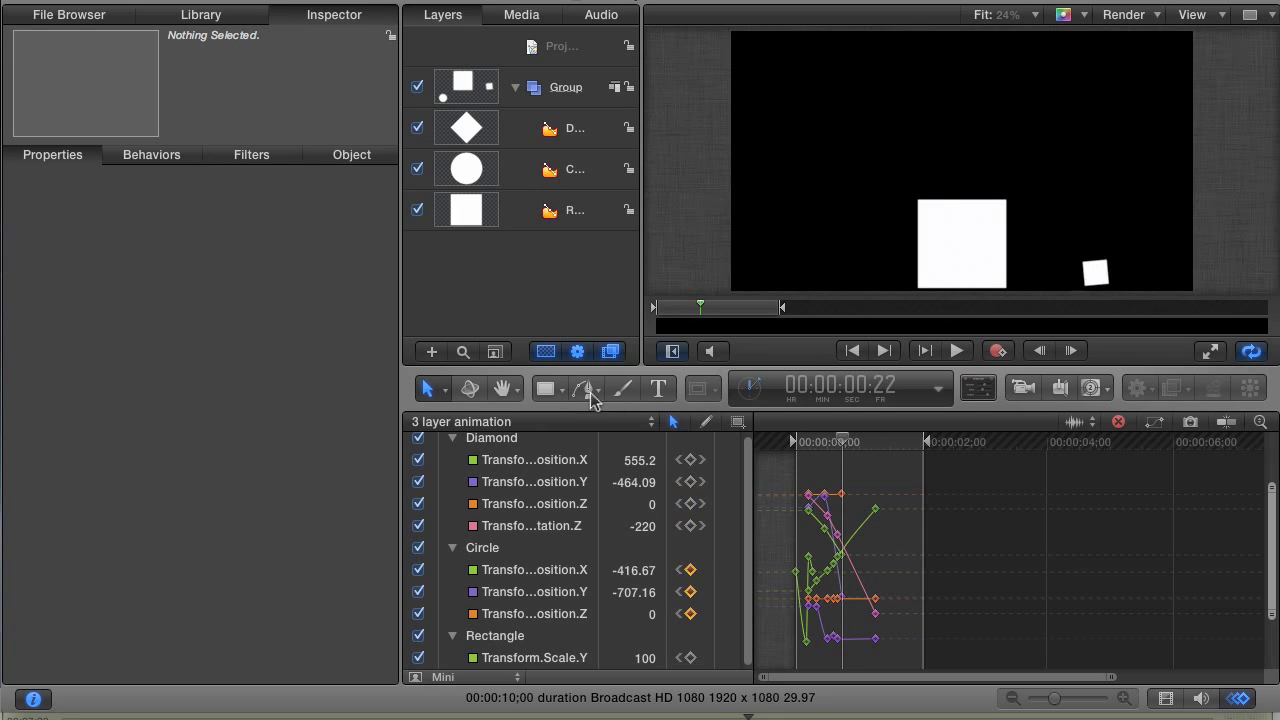
left_click(497, 421)
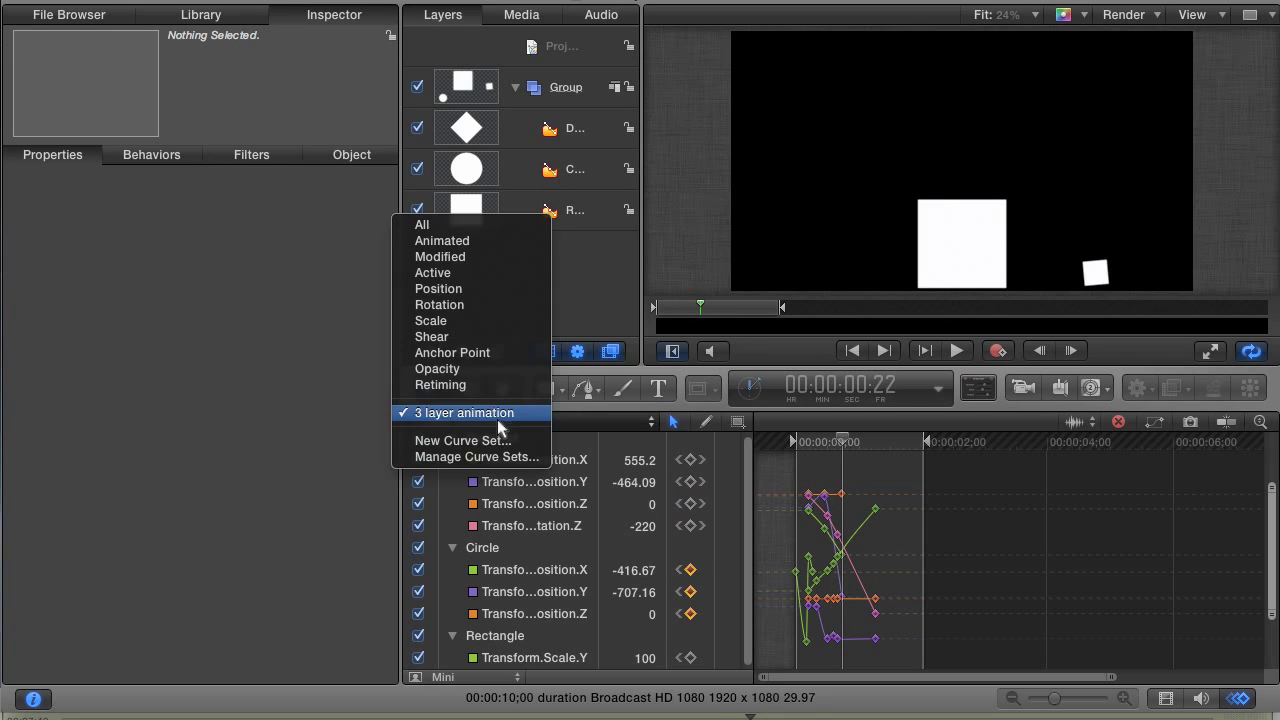
left_click(494, 244)
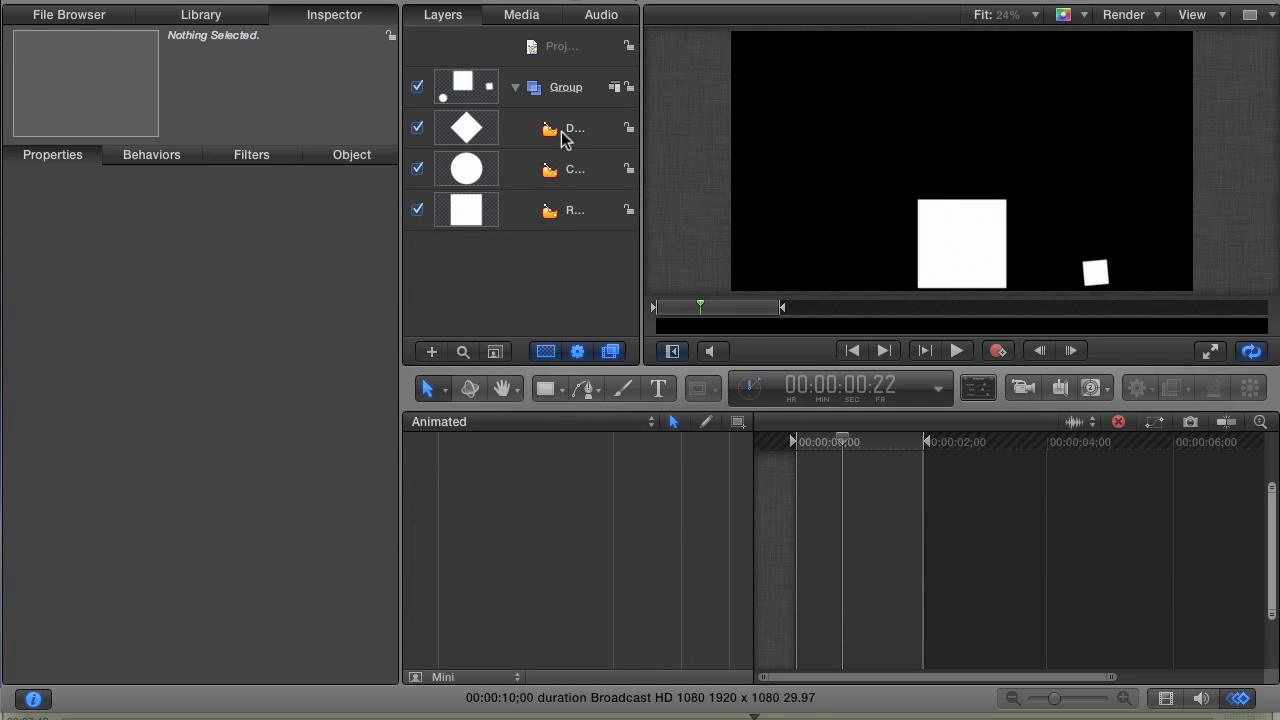
mouse_move(814, 442)
left_mouse_down()
mouse_move(840, 440)
mouse_move(829, 442)
left_mouse_up()
left_click(493, 421)
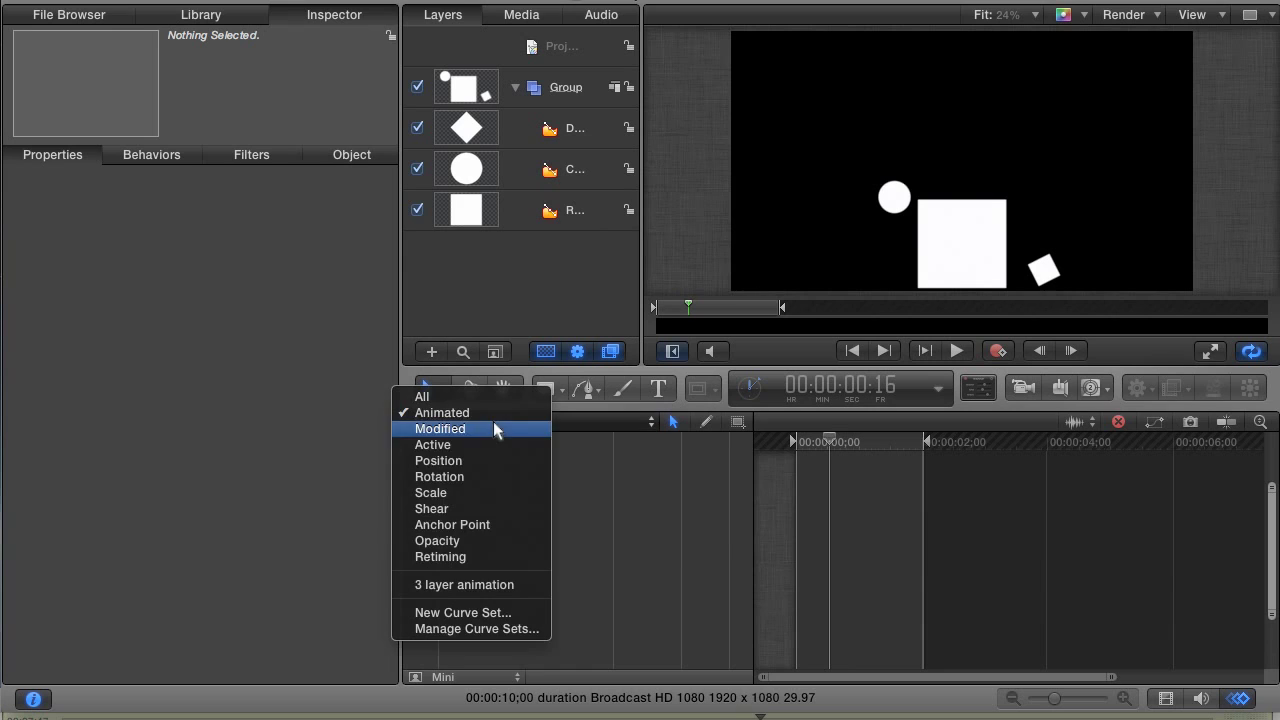
left_click(467, 583)
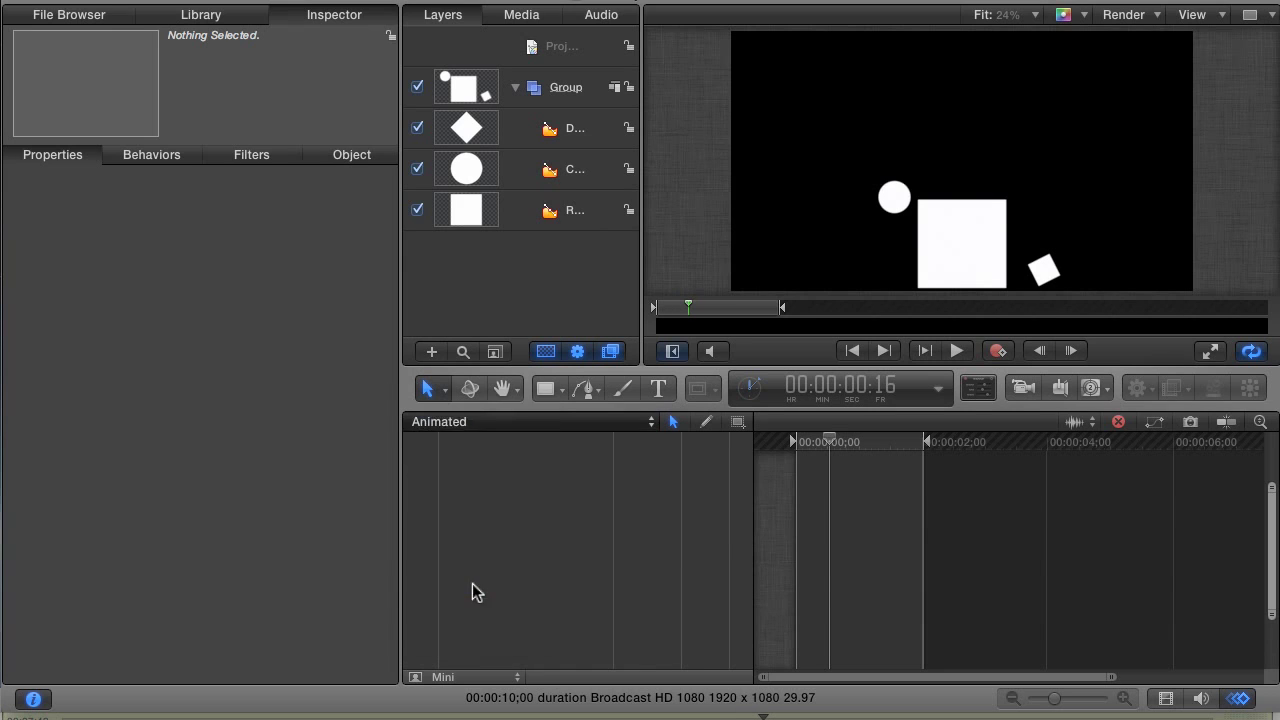
mouse_move(828, 448)
left_mouse_down()
mouse_move(794, 442)
mouse_move(866, 450)
mouse_move(841, 442)
left_mouse_up()
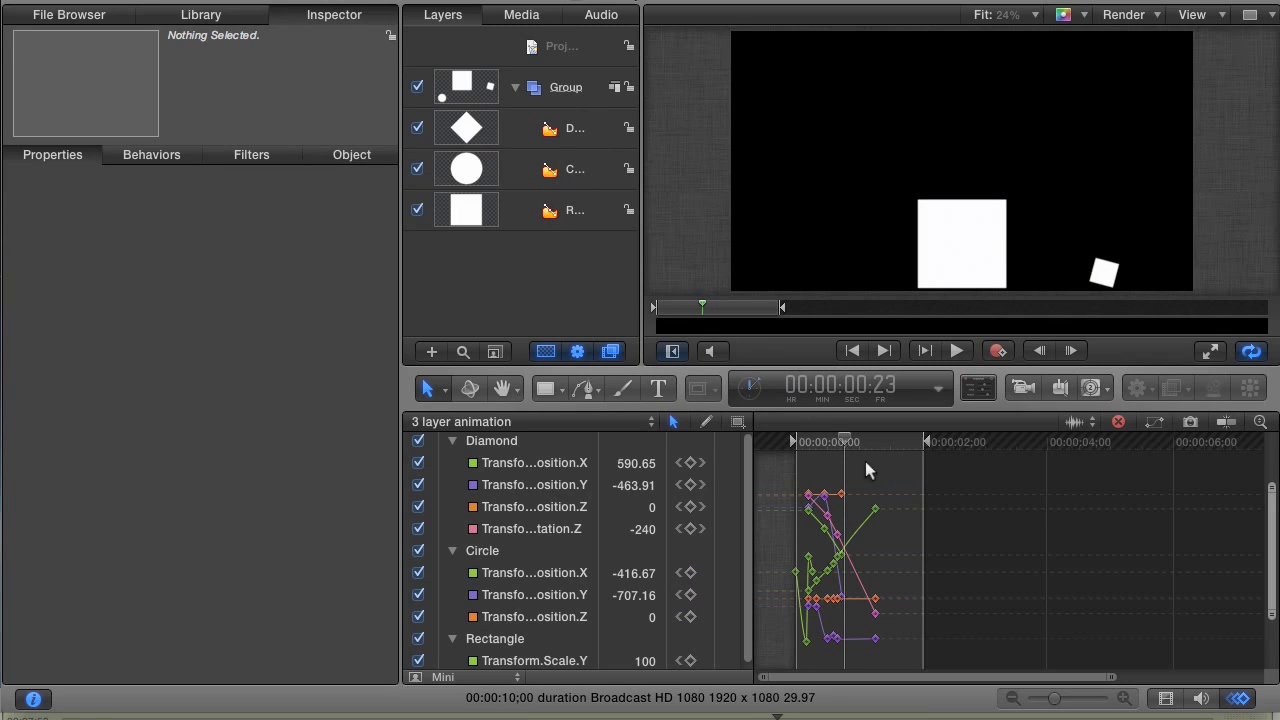
- Copy all the bounce animation keyframes
left_click_drag(851, 443, 857, 443)
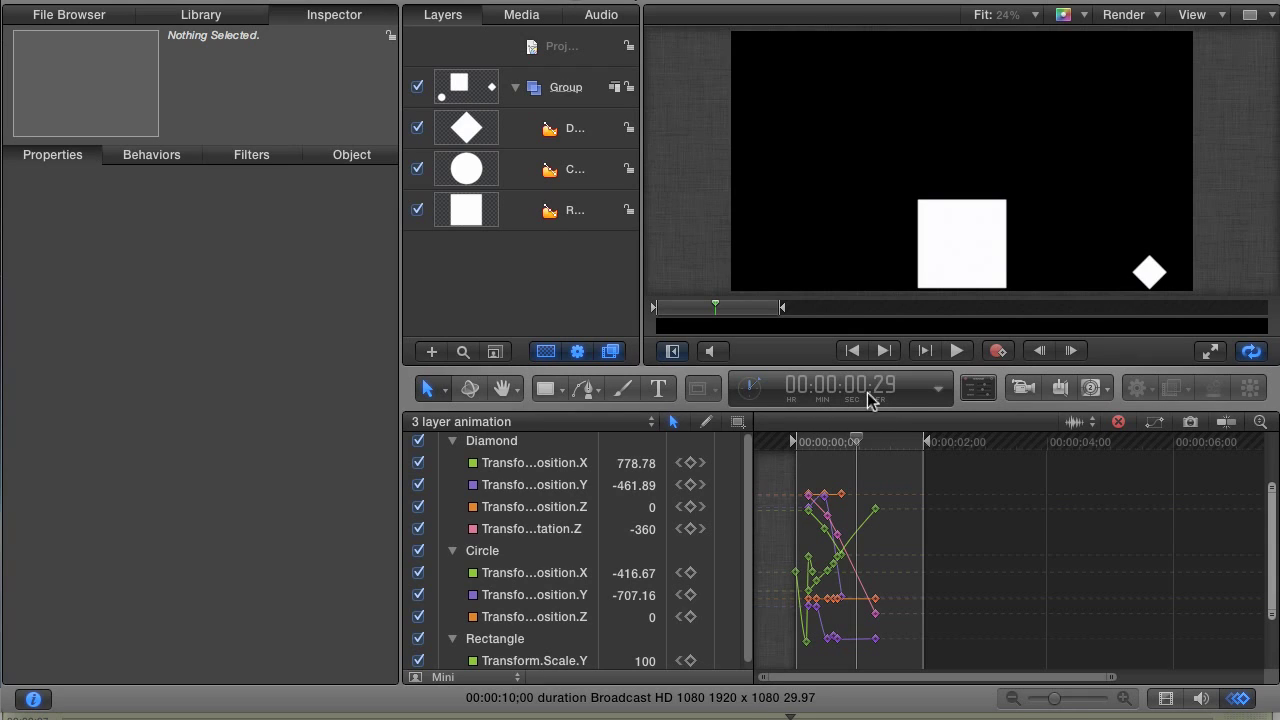
left_click_drag(898, 474, 794, 660)
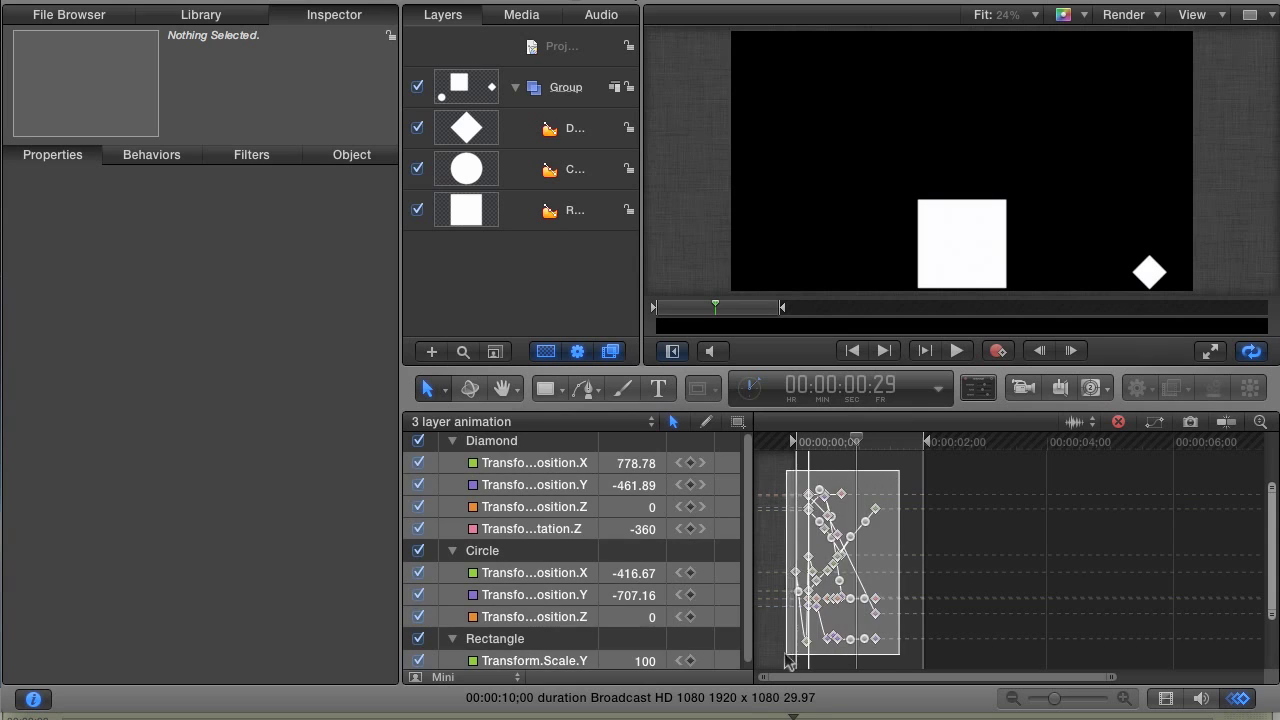
key("super+c")
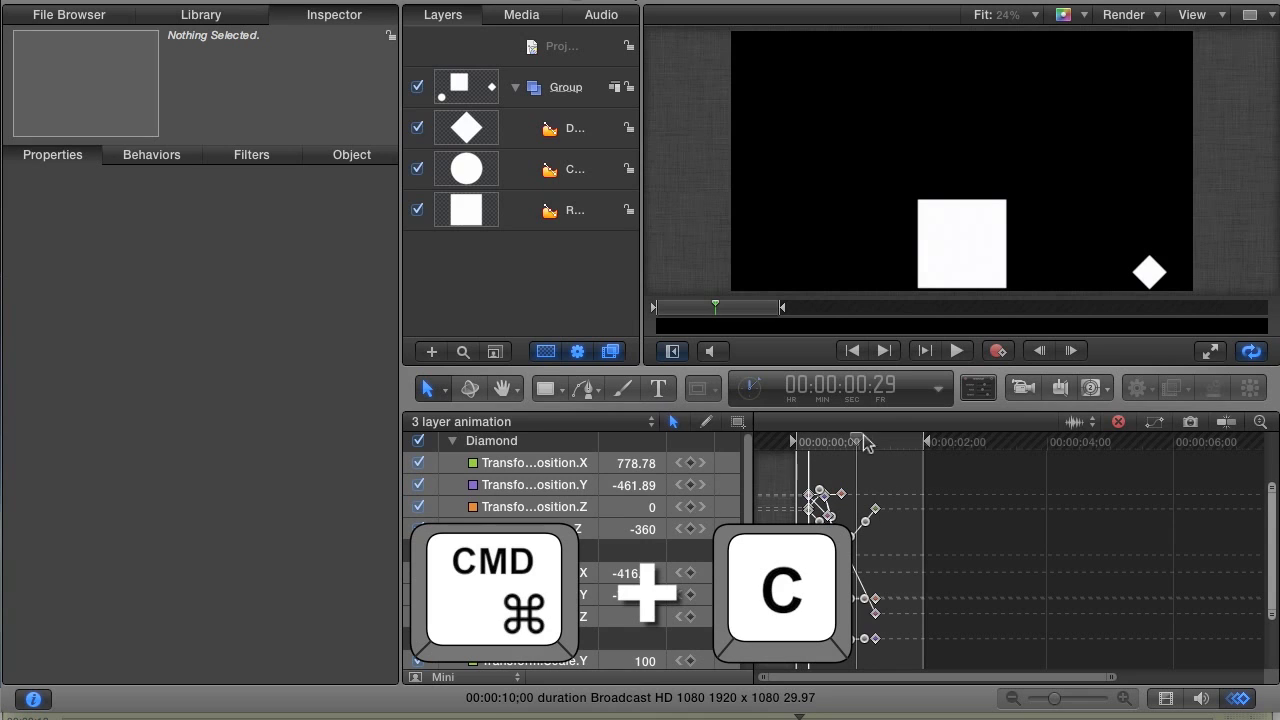
- Add a keyframe on every animated parameter at 00:00:02:29, then step to 00:00:03:00
left_click_drag(858, 440, 911, 440)
left_click(860, 397)
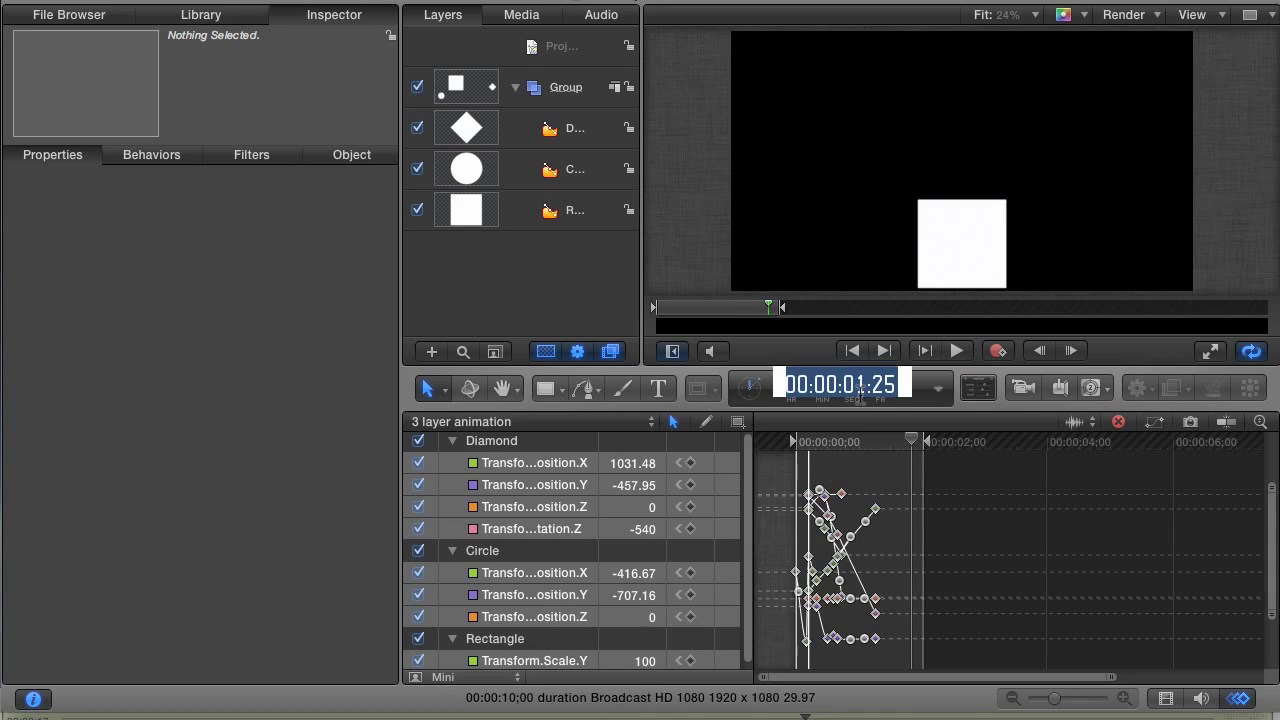
type("229")
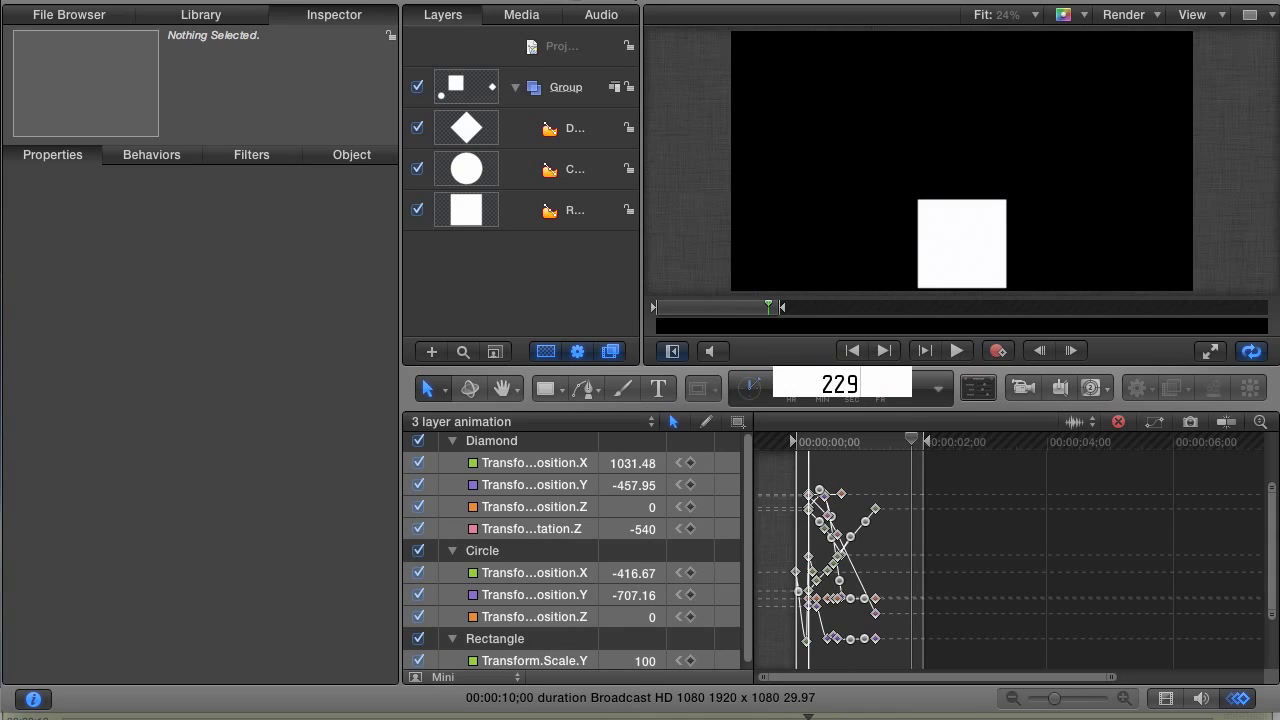
key("Return")
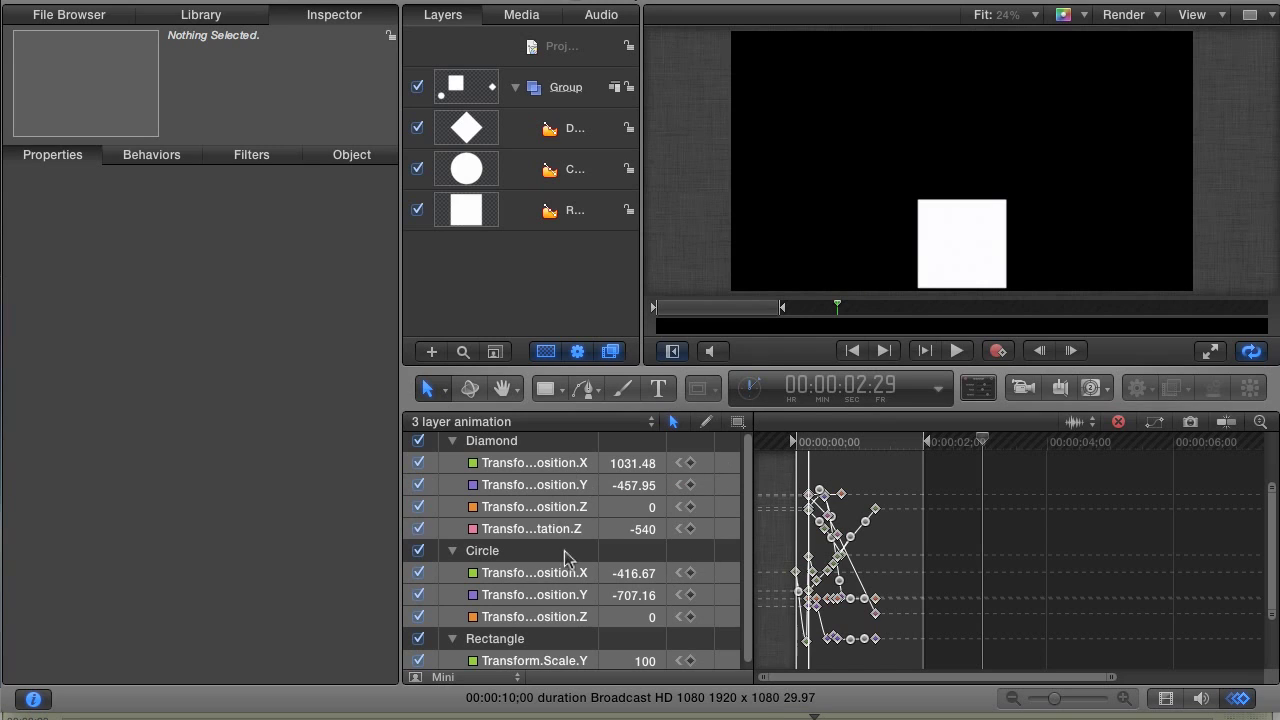
left_click(690, 463)
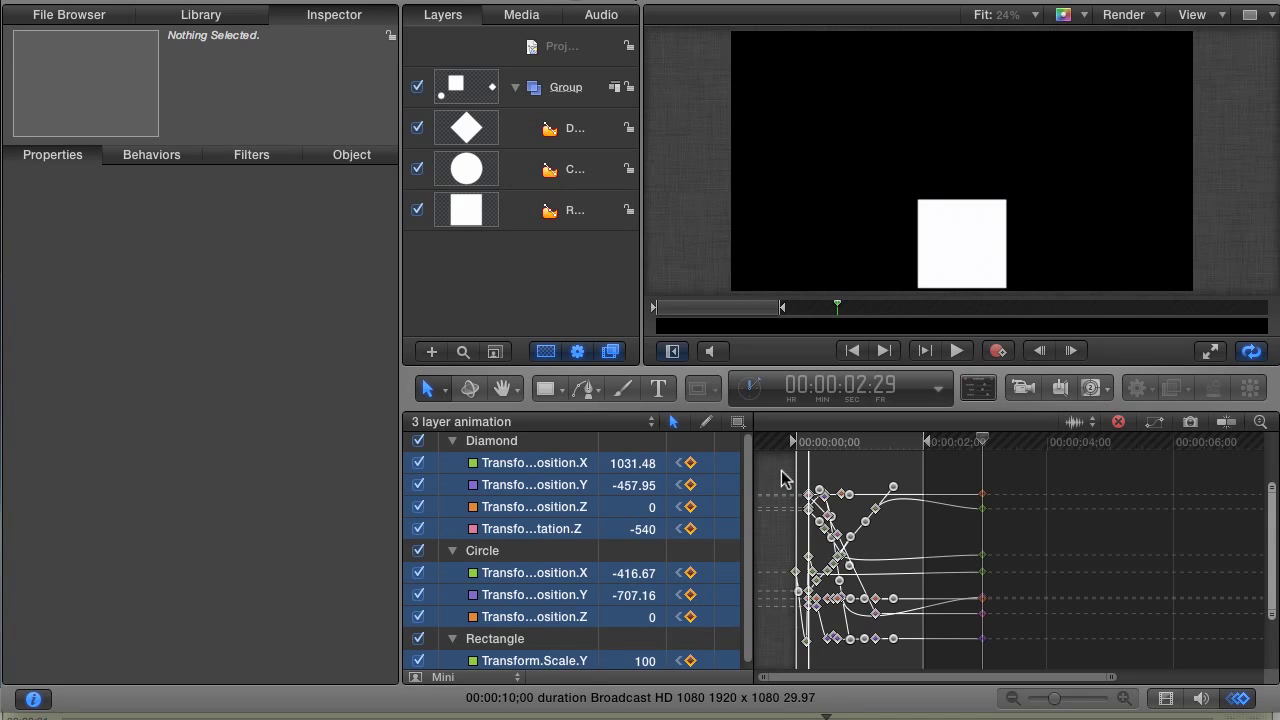
key("Right")
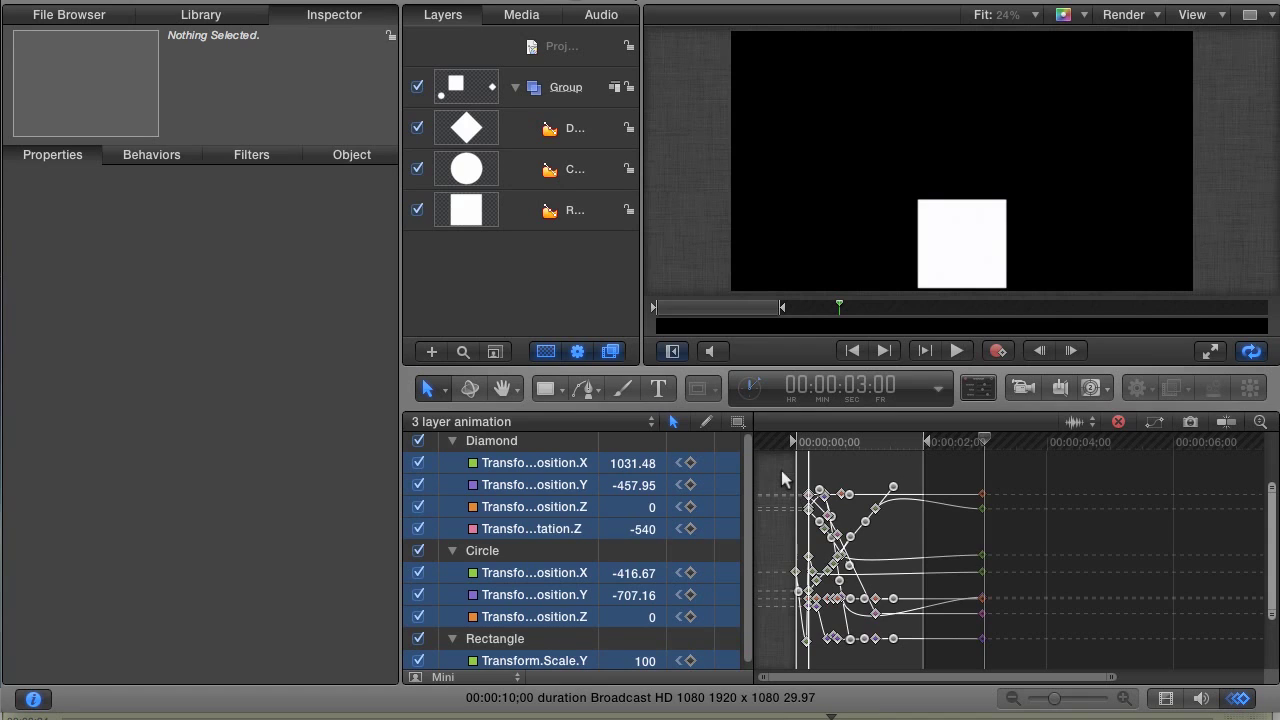
- Paste the copied keyframes at 00:00:03:00 and play back the join around 3 seconds
key("ctrl+v")
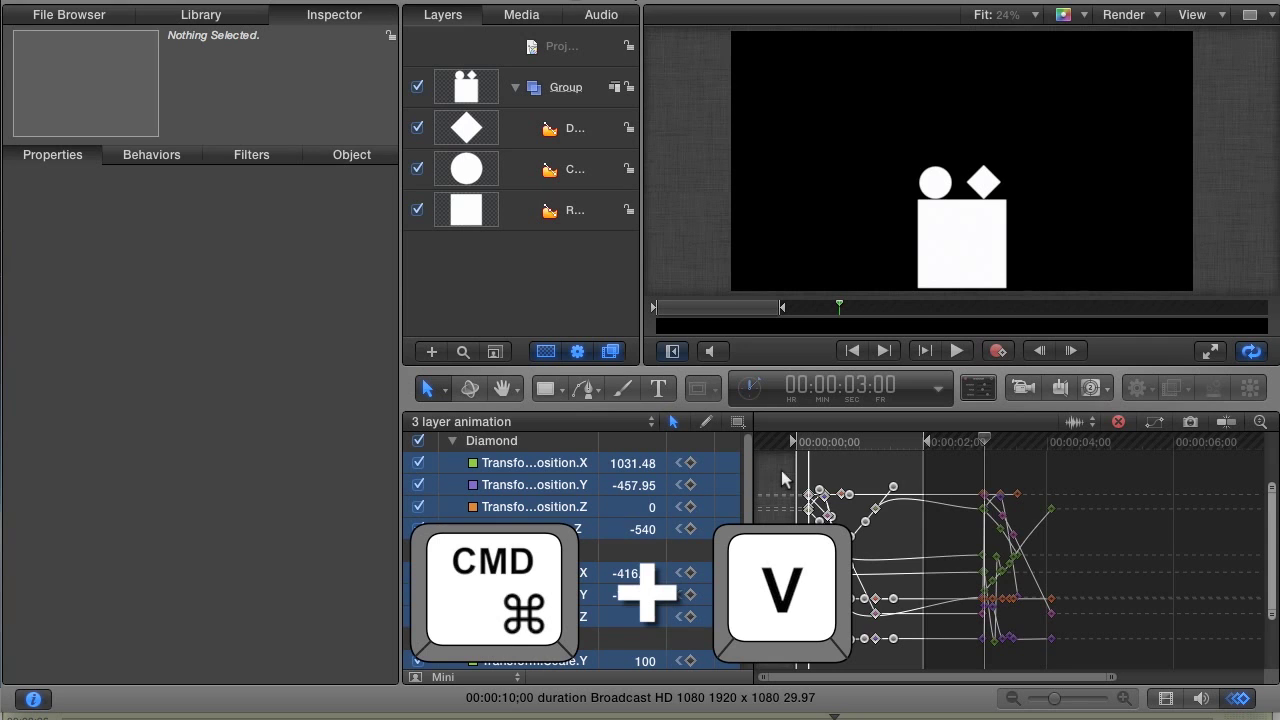
left_click_drag(1000, 445, 930, 445)
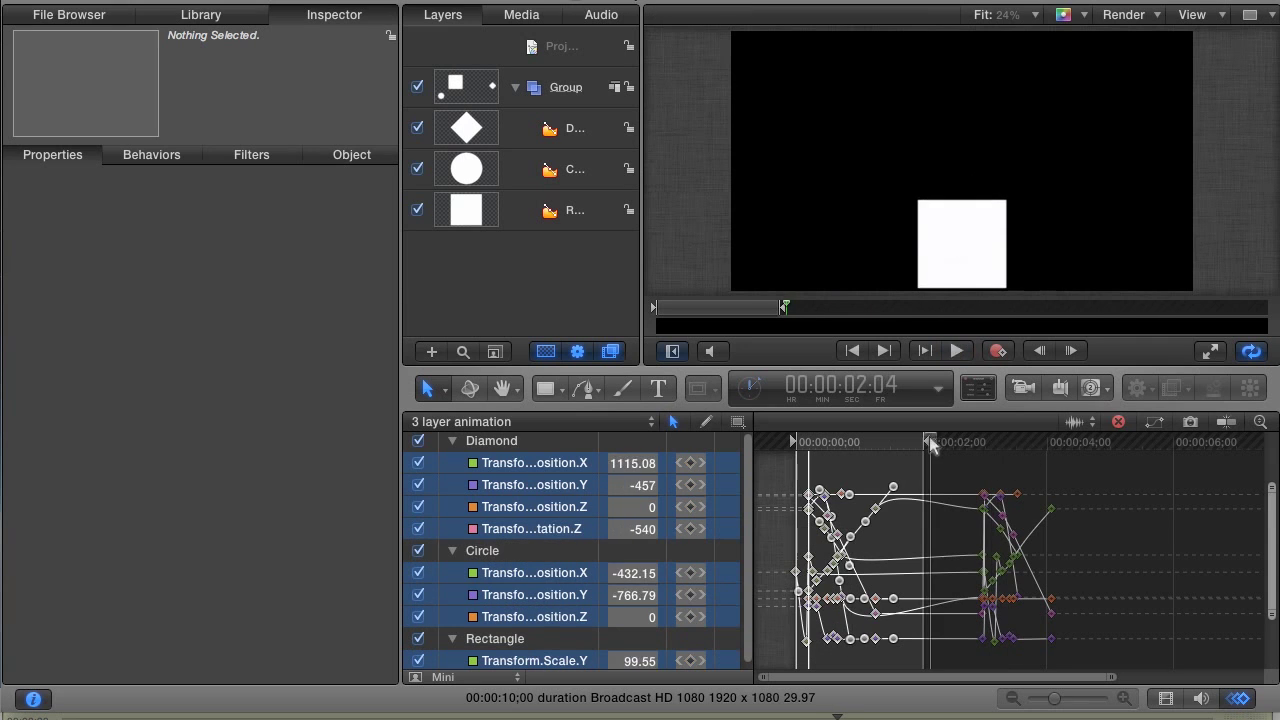
key("space")
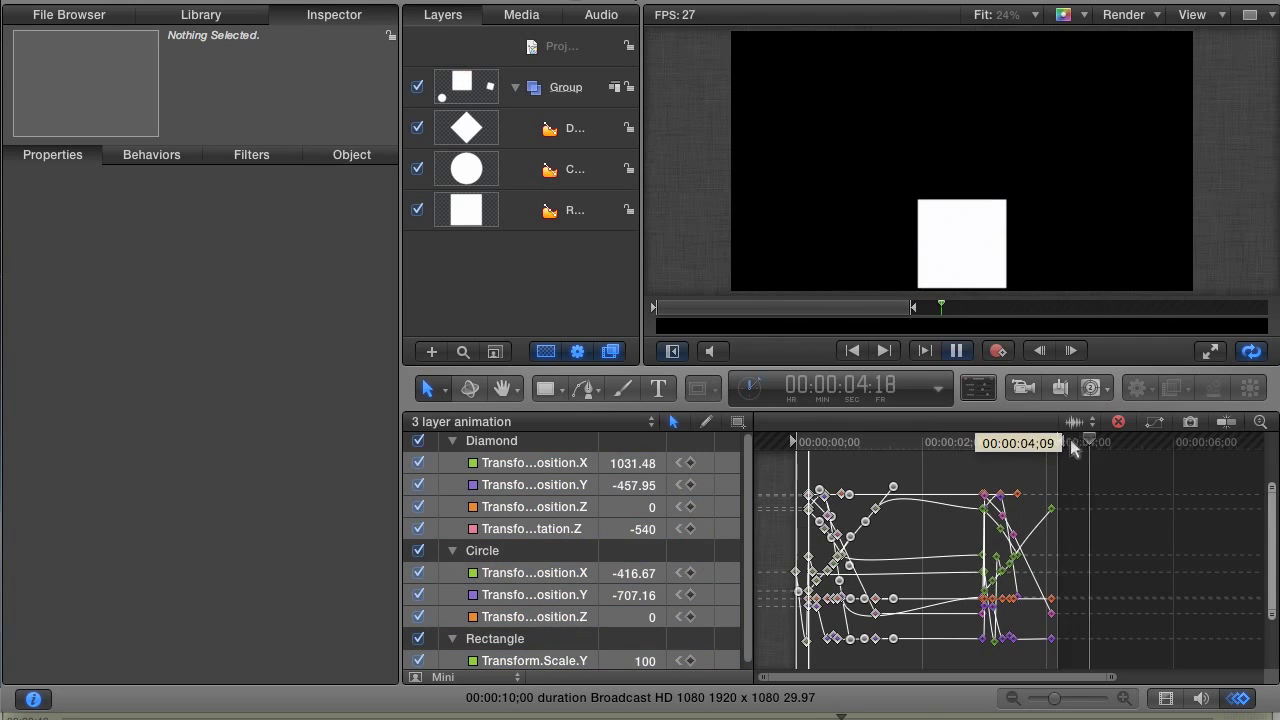
left_click(945, 437)
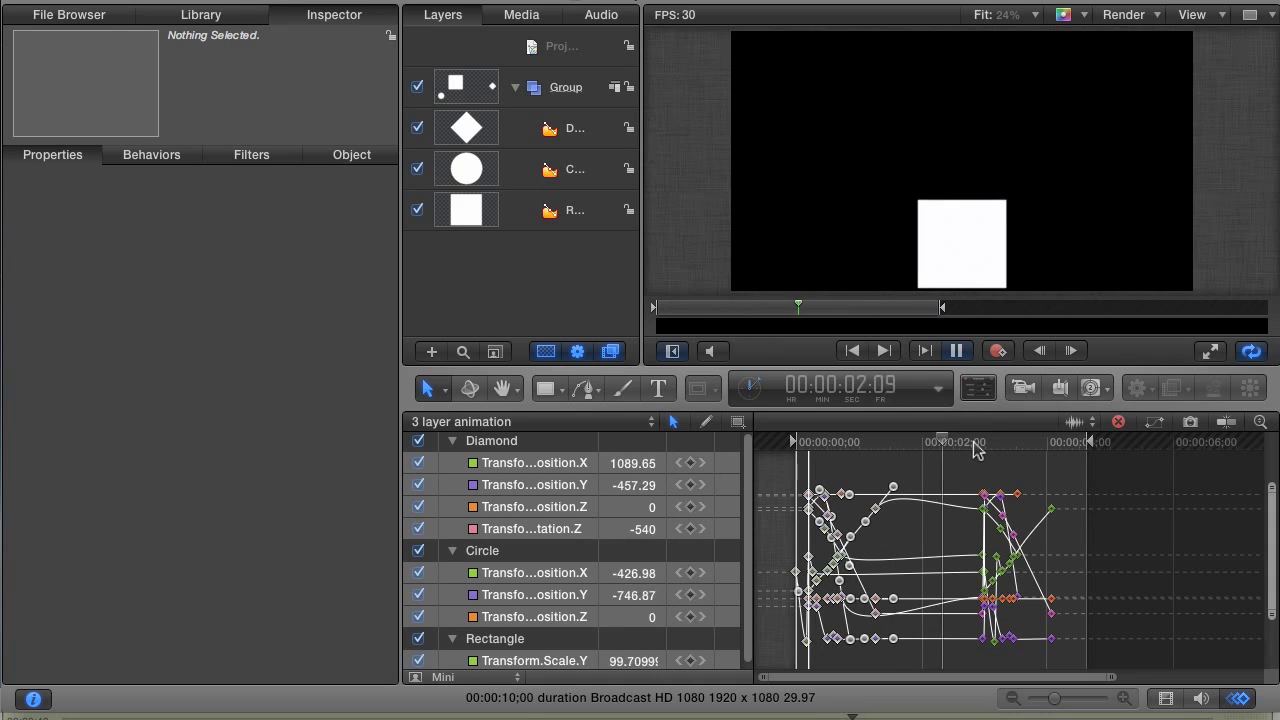
key("space")
left_click(980, 441)
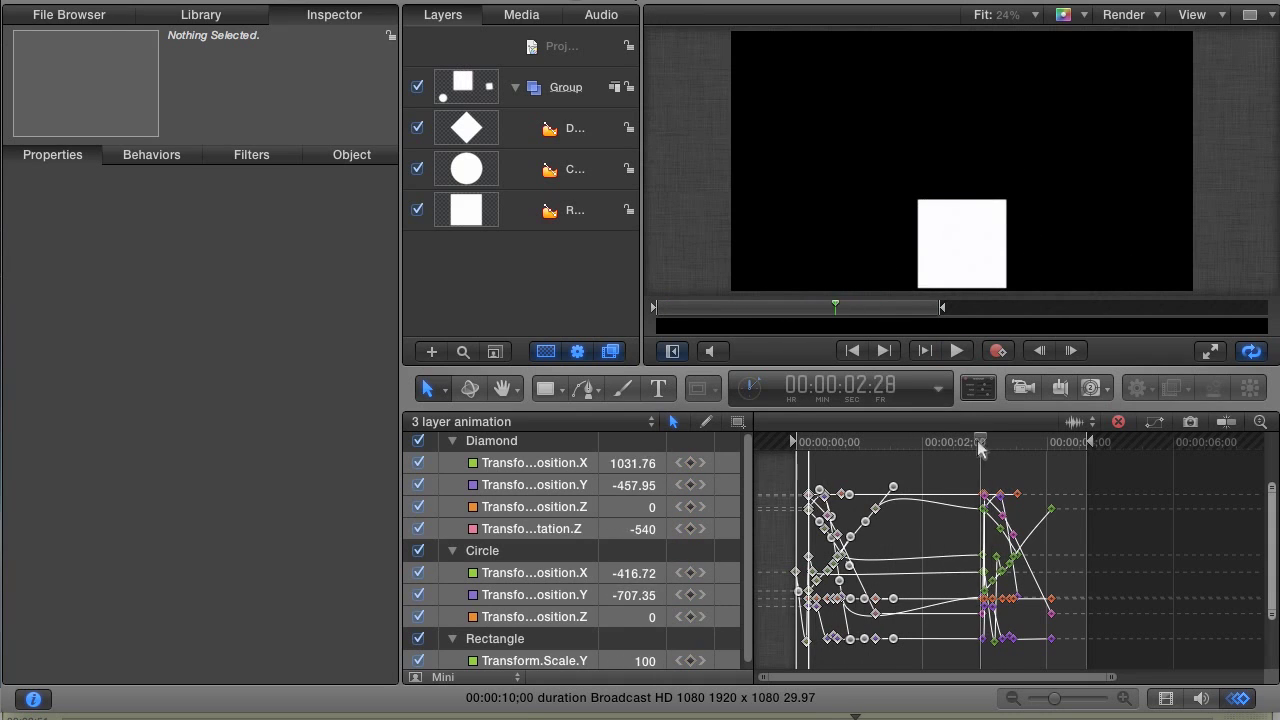
mouse_move(979, 442)
left_mouse_down()
mouse_move(1001, 441)
mouse_move(983, 443)
left_mouse_up()
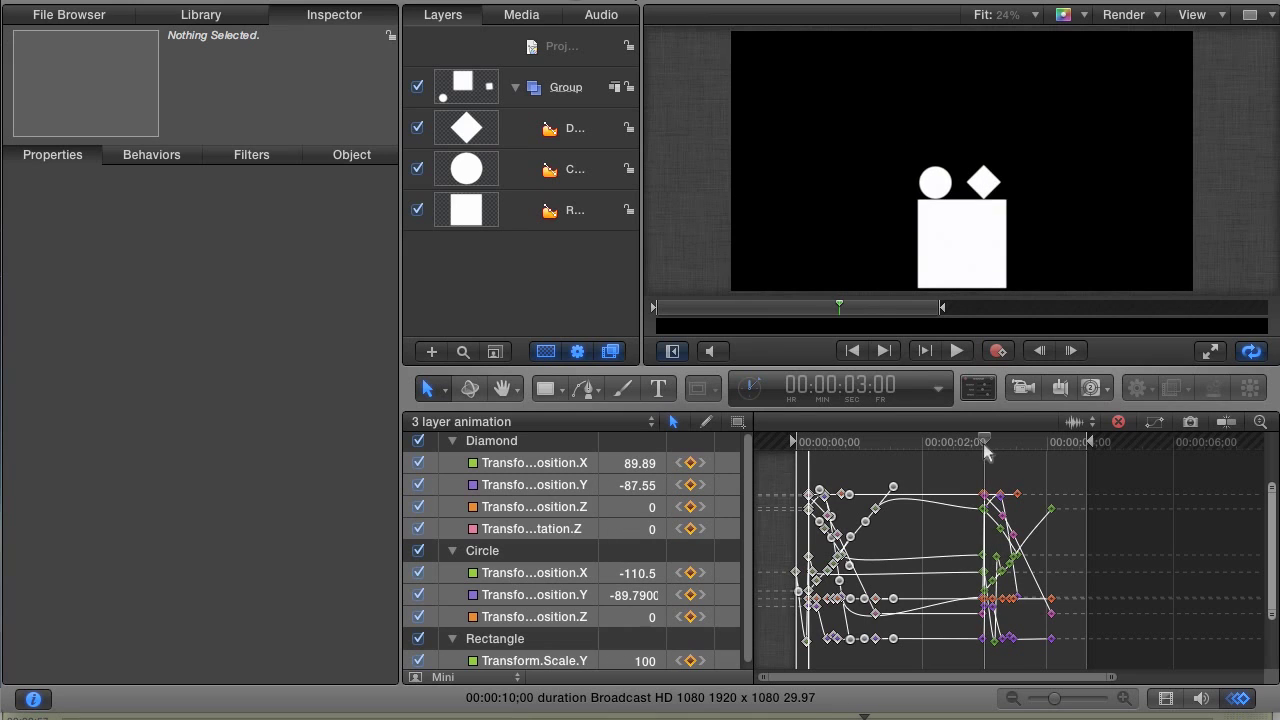
- Check the Rectangle's Scale Y around the start and the 3-second repeat
left_click(855, 459)
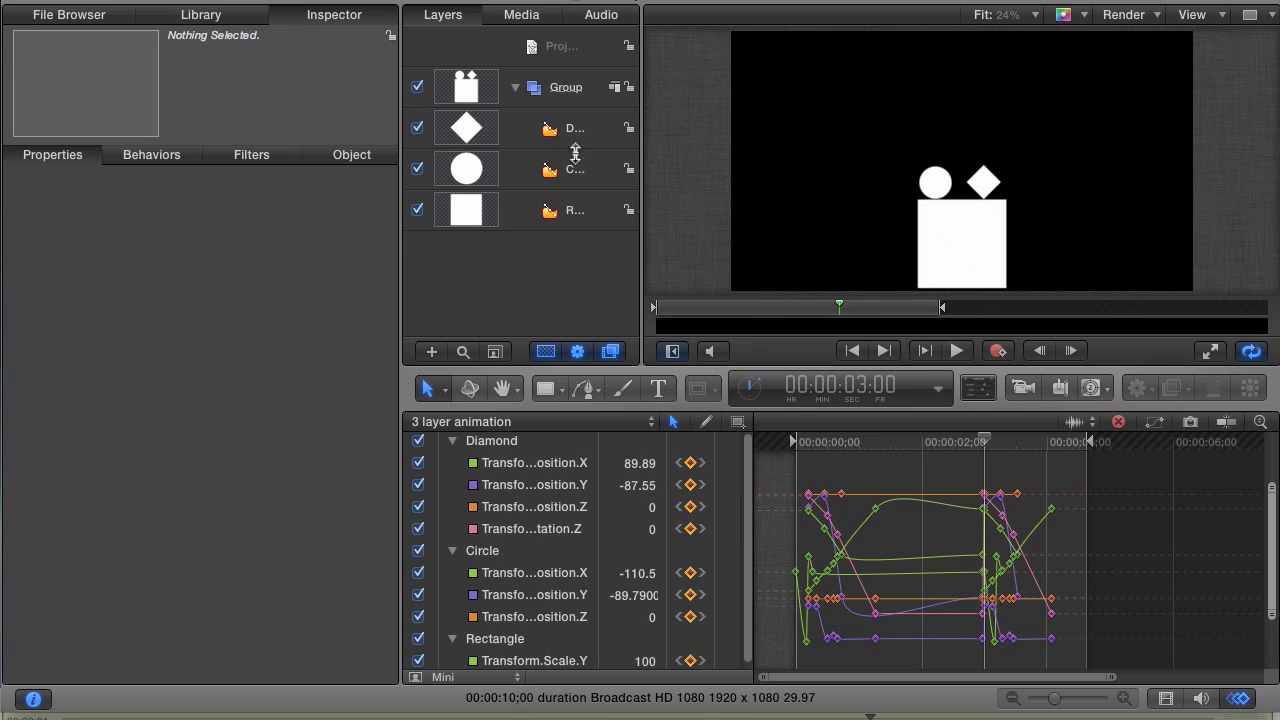
left_click(575, 212)
left_click(850, 444)
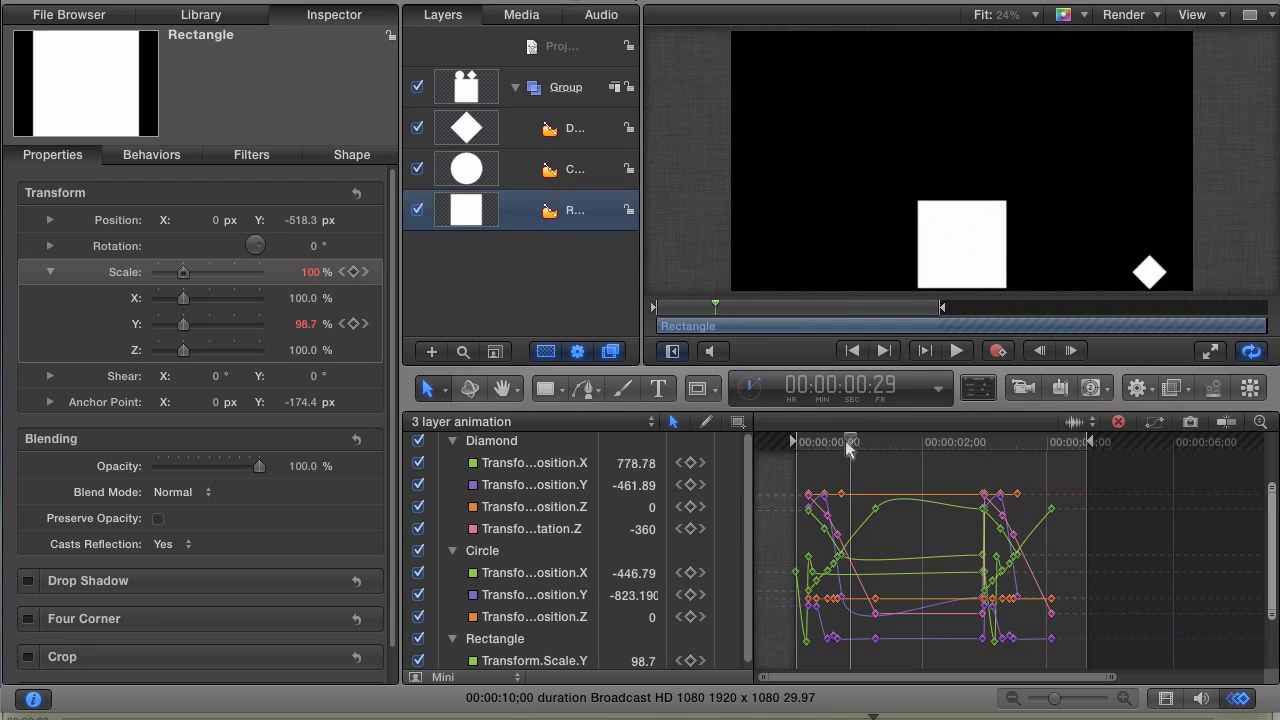
left_click_drag(850, 444, 800, 443)
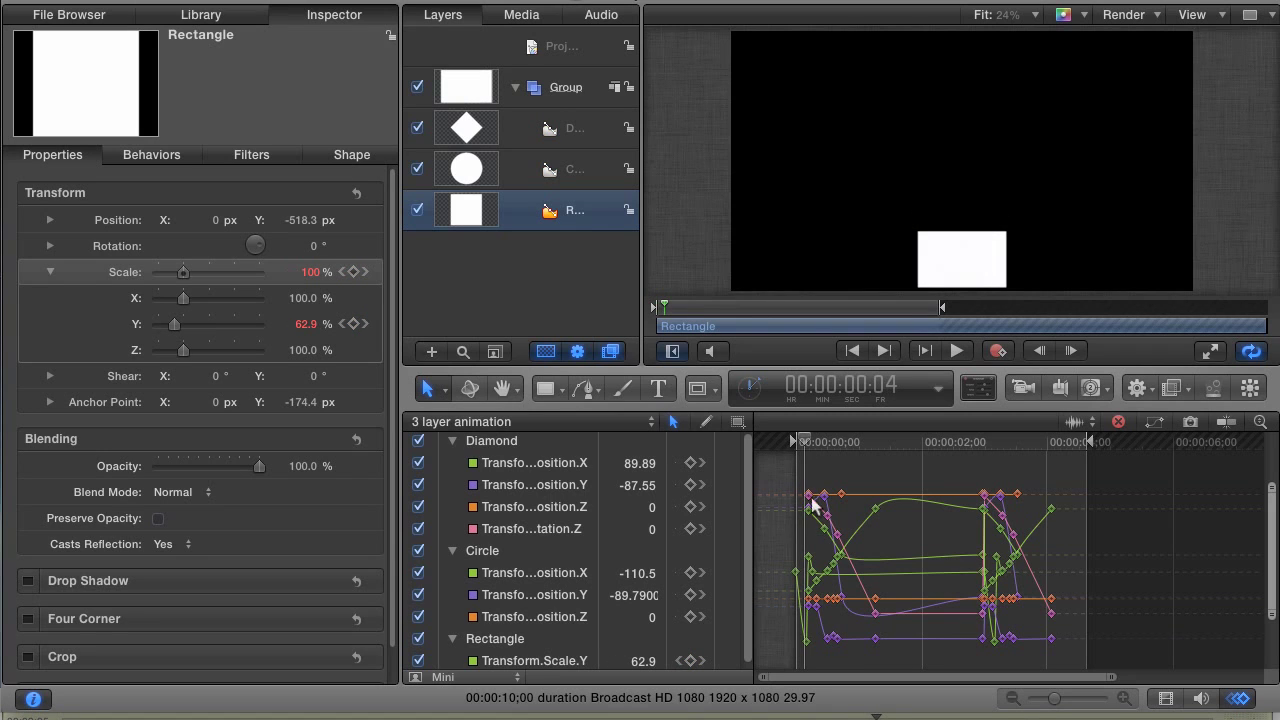
left_click_drag(1104, 677, 808, 680)
mouse_move(830, 442)
left_mouse_down()
mouse_move(853, 442)
mouse_move(791, 443)
mouse_move(843, 443)
left_mouse_up()
left_click_drag(829, 678, 952, 688)
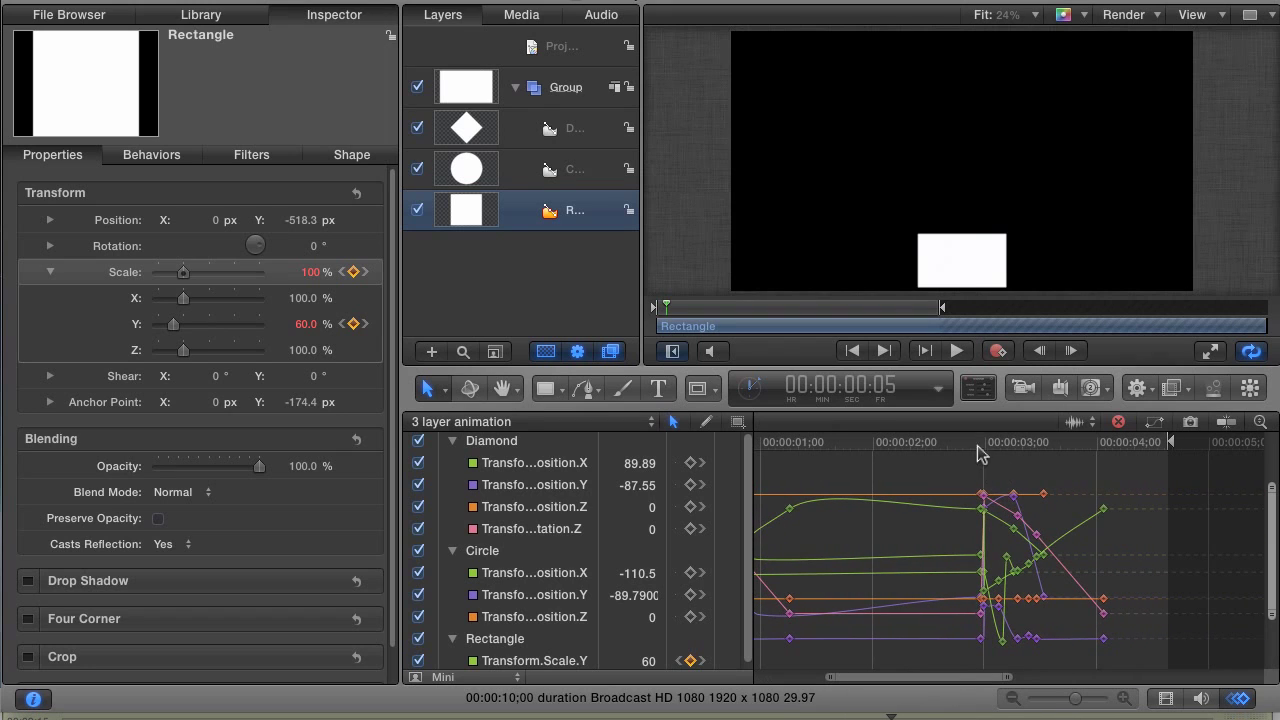
left_click_drag(977, 443, 973, 443)
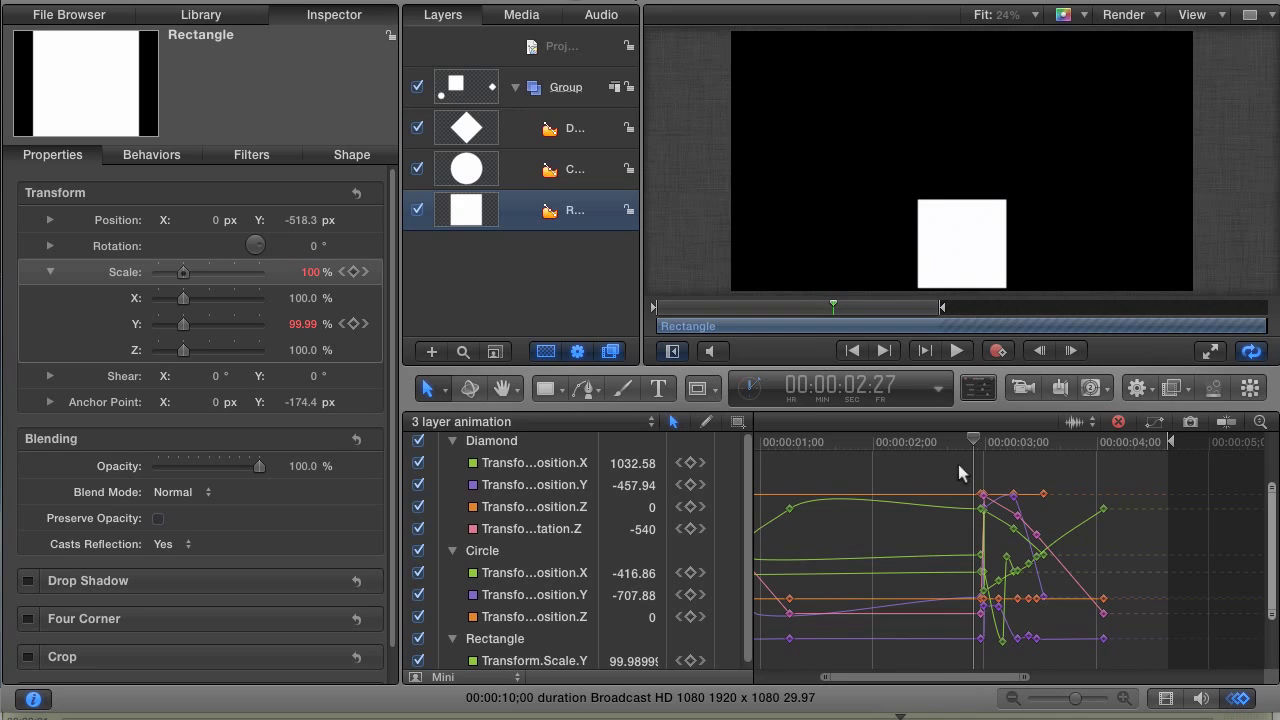
left_click_drag(977, 441, 1007, 441)
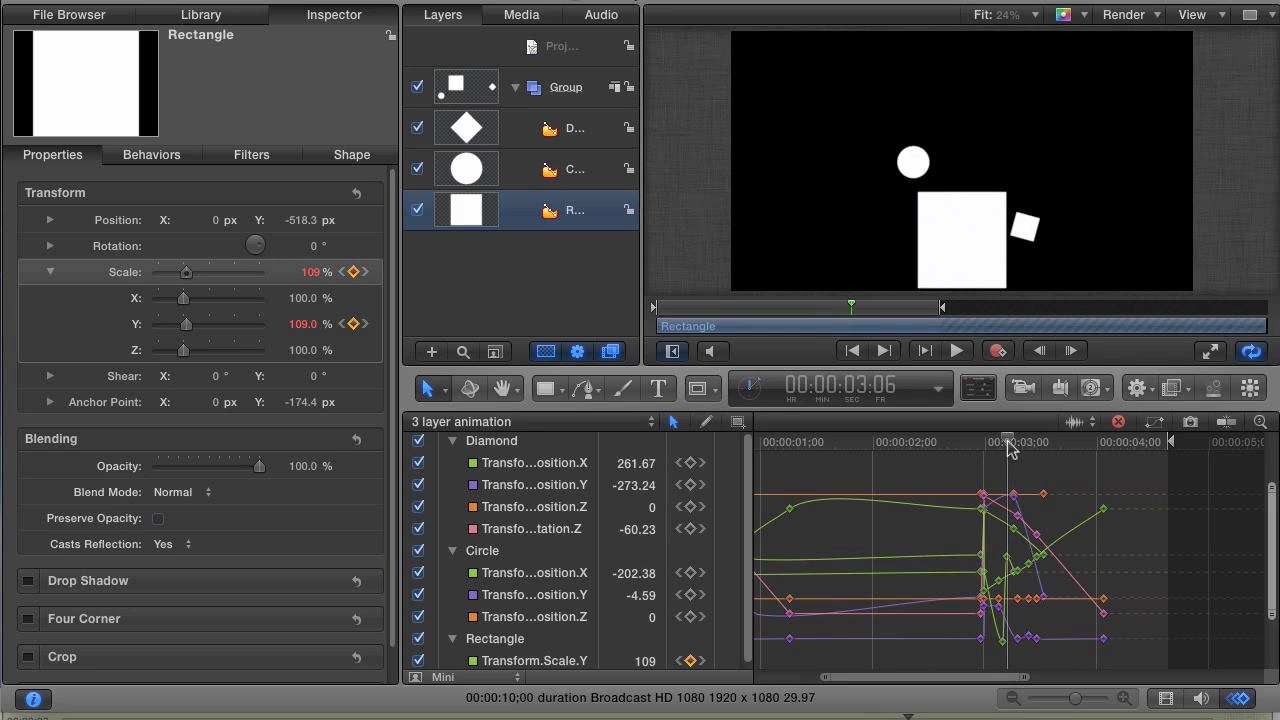
- Shift the Diamond and Circle repeat keyframes, excluding the Rectangle, to about 00:00:03:05
left_click(419, 639)
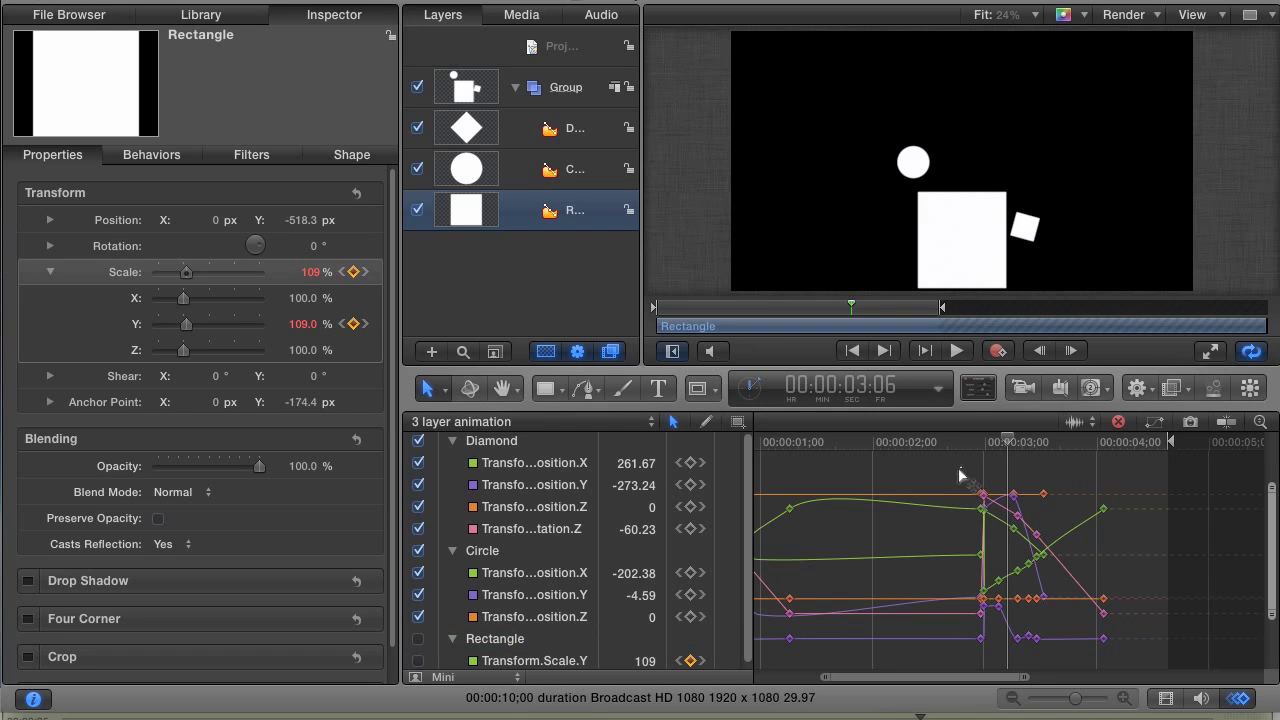
mouse_move(959, 468)
left_mouse_down()
mouse_move(1085, 610)
mouse_move(1160, 644)
left_mouse_up()
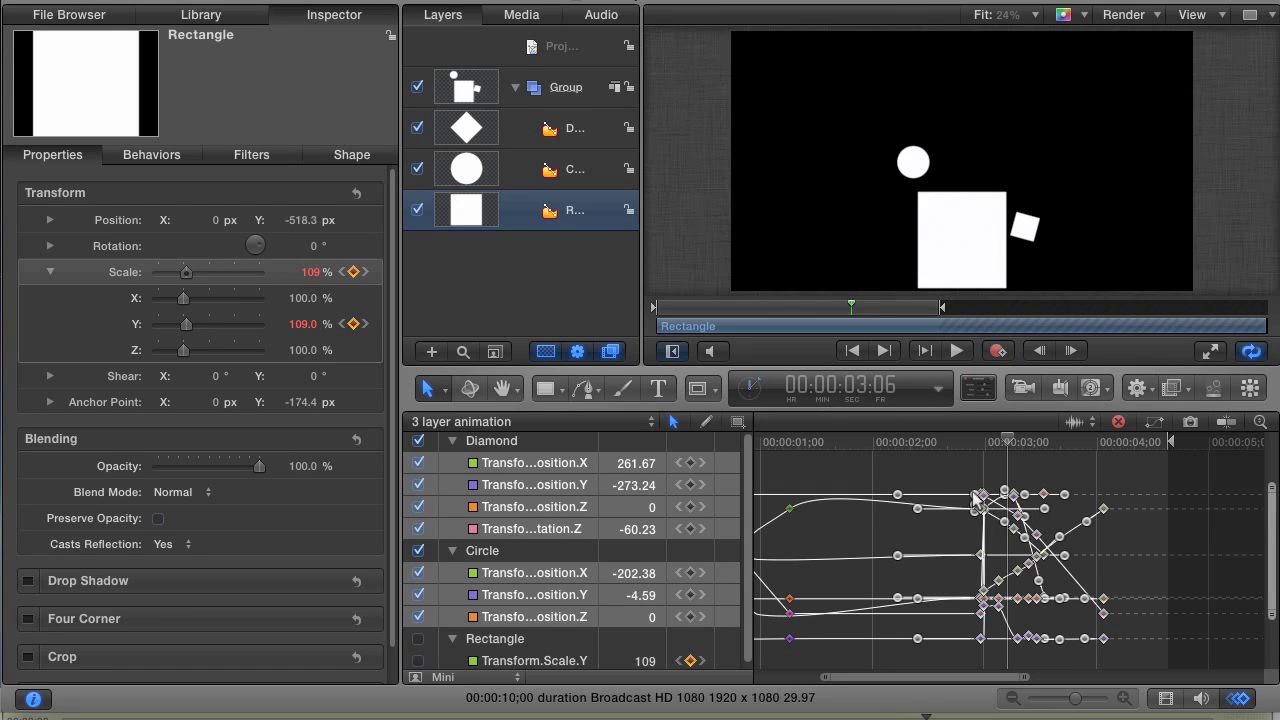
mouse_move(981, 495)
left_click_drag(978, 498, 1000, 498)
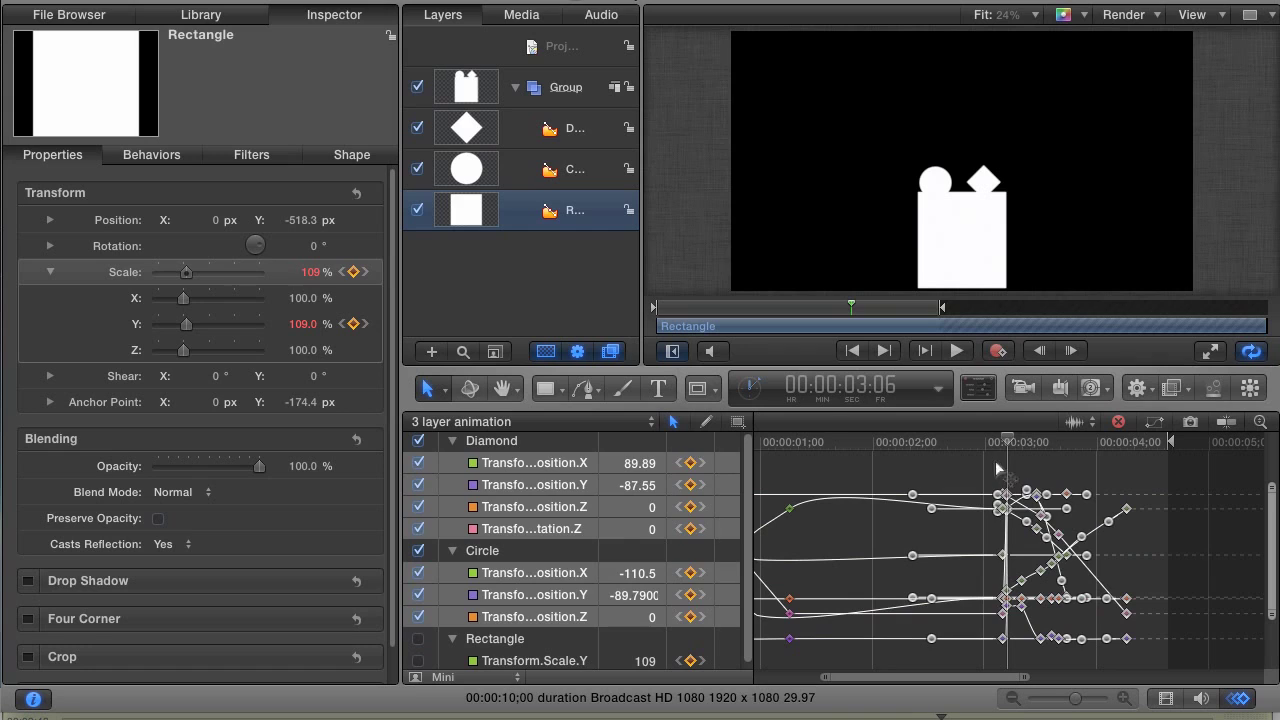
left_click(998, 468)
- Play the doubled bounce and fit the full 10-second timeline in view
left_click_drag(995, 442, 943, 440)
left_click(419, 640)
left_click(947, 459)
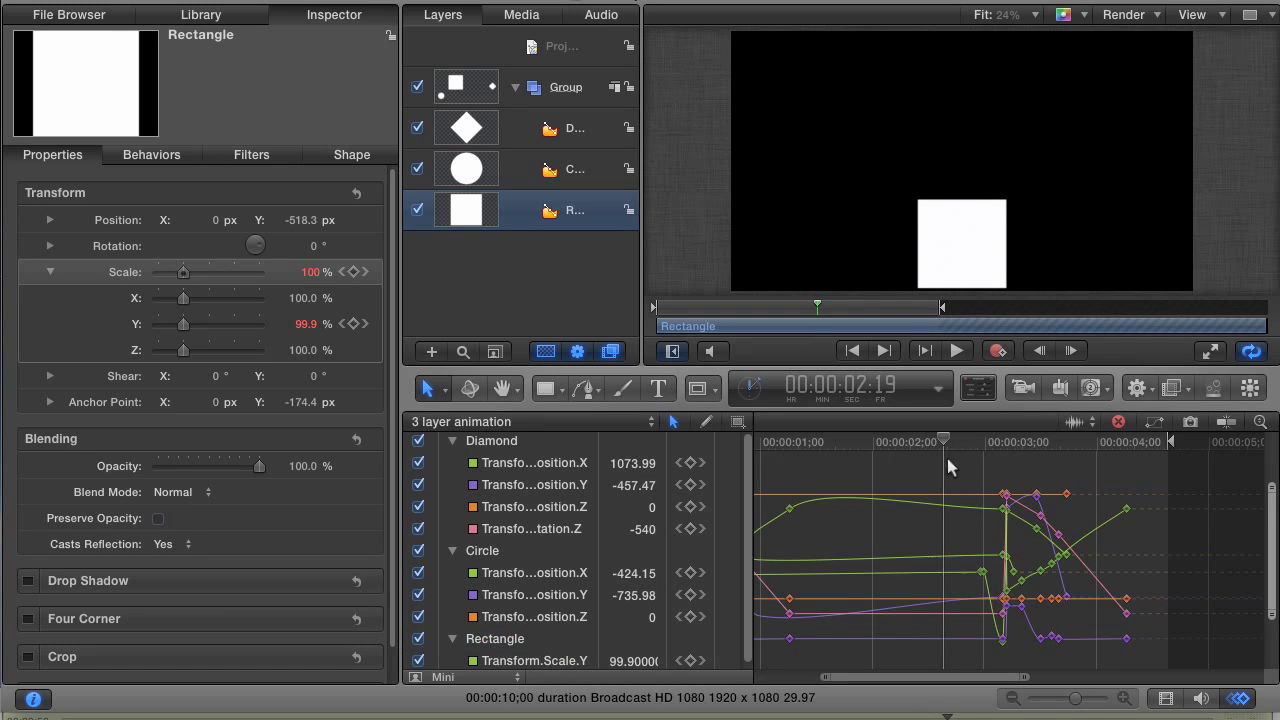
left_click_drag(1014, 674, 1084, 646)
key("space")
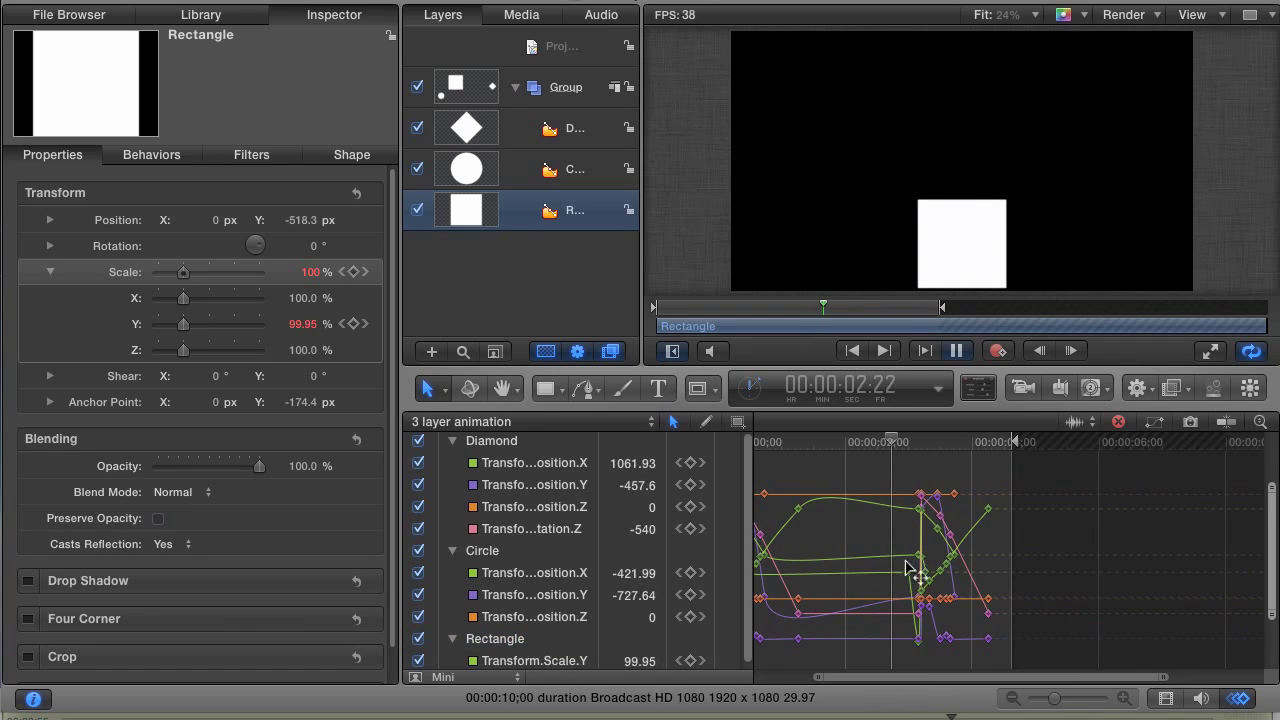
key("shift+z")
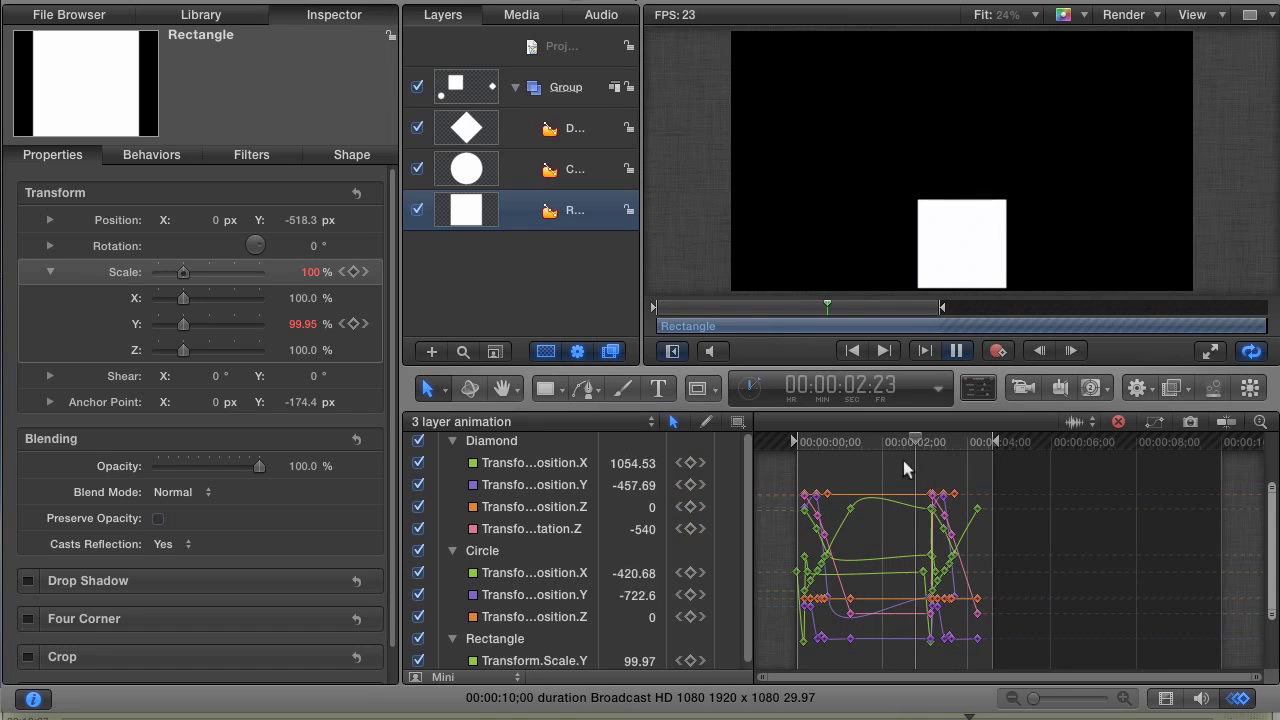
- Delete the selected keyframes and key every parameter at 00:00:03:00
left_click_drag(904, 462, 1001, 630)
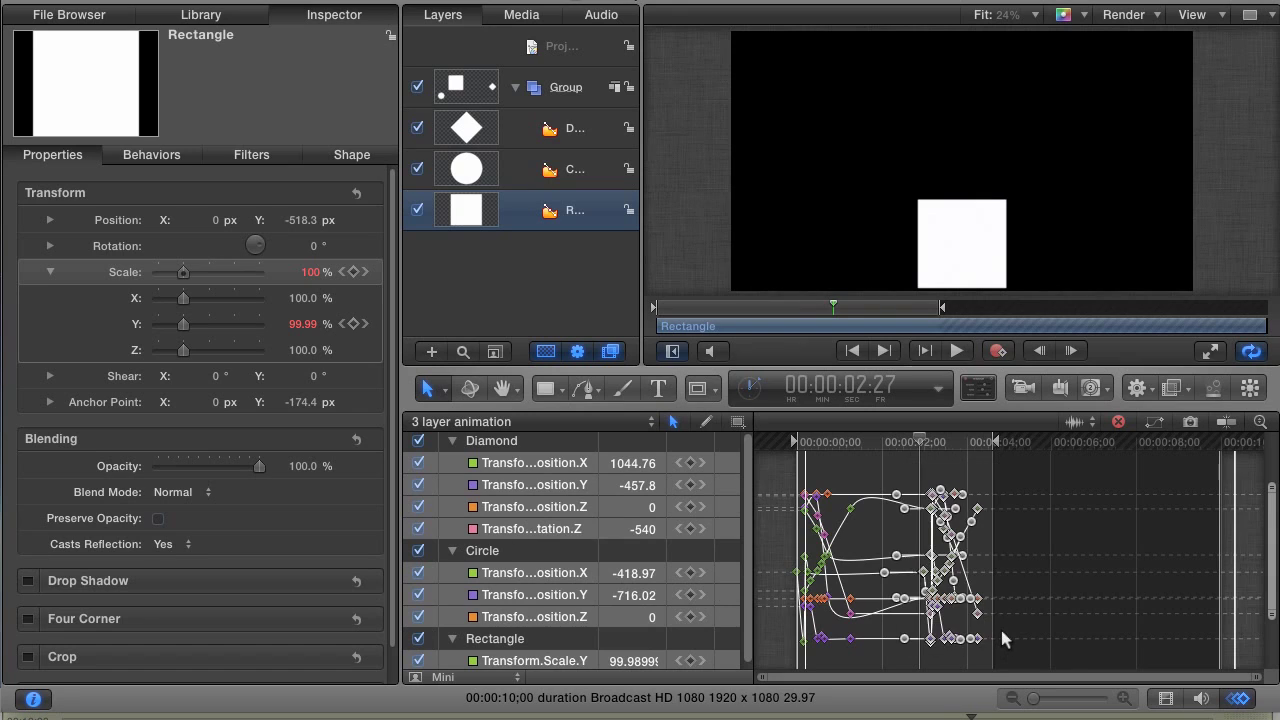
key("Delete")
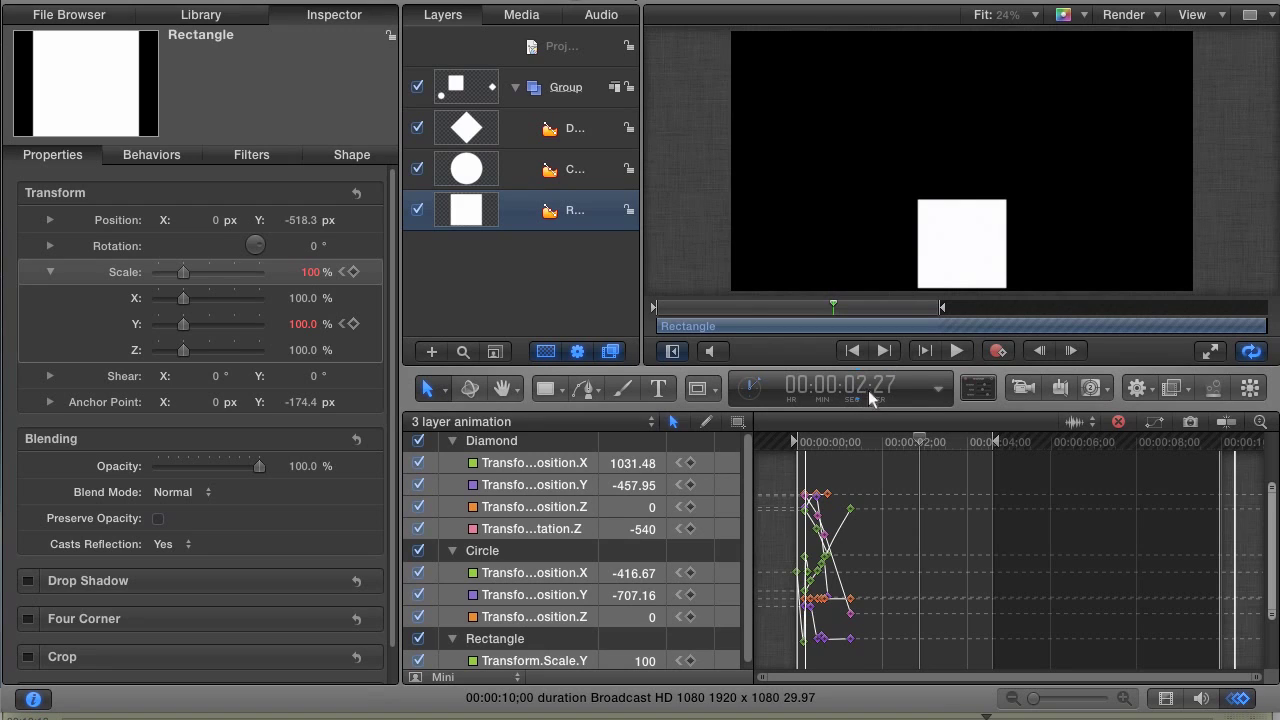
left_click(870, 398)
type("3.")
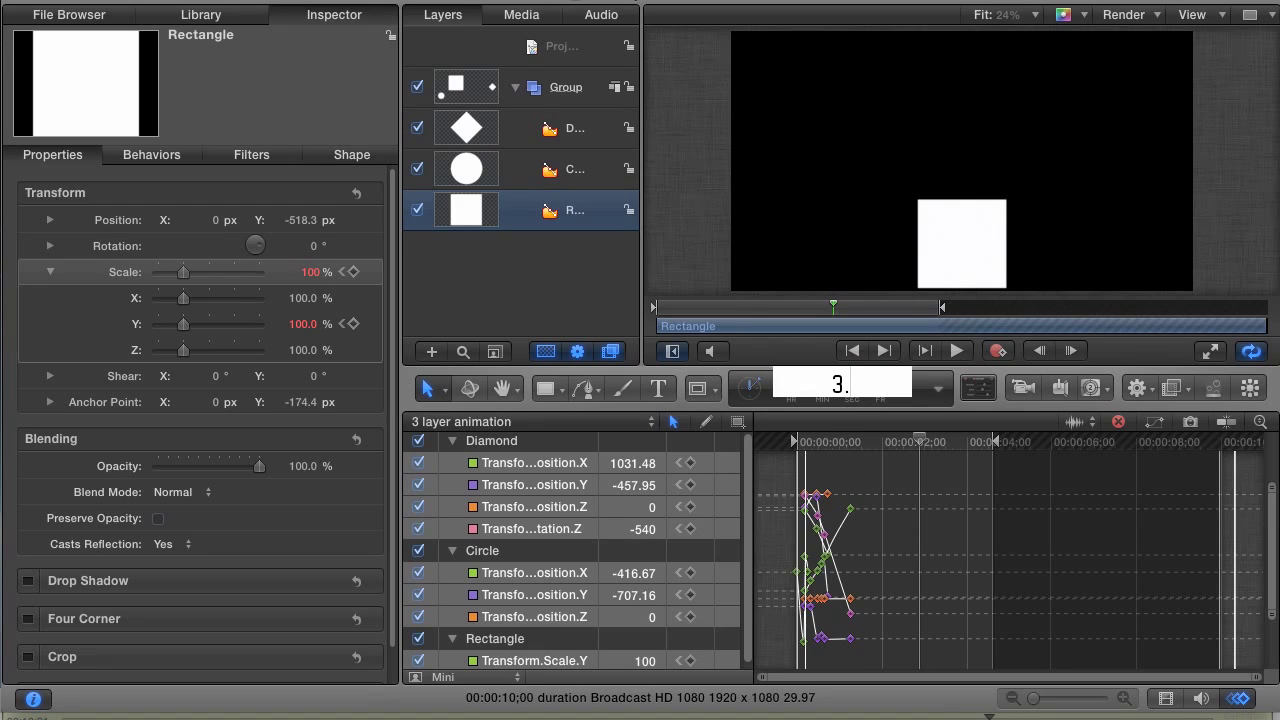
key("Return")
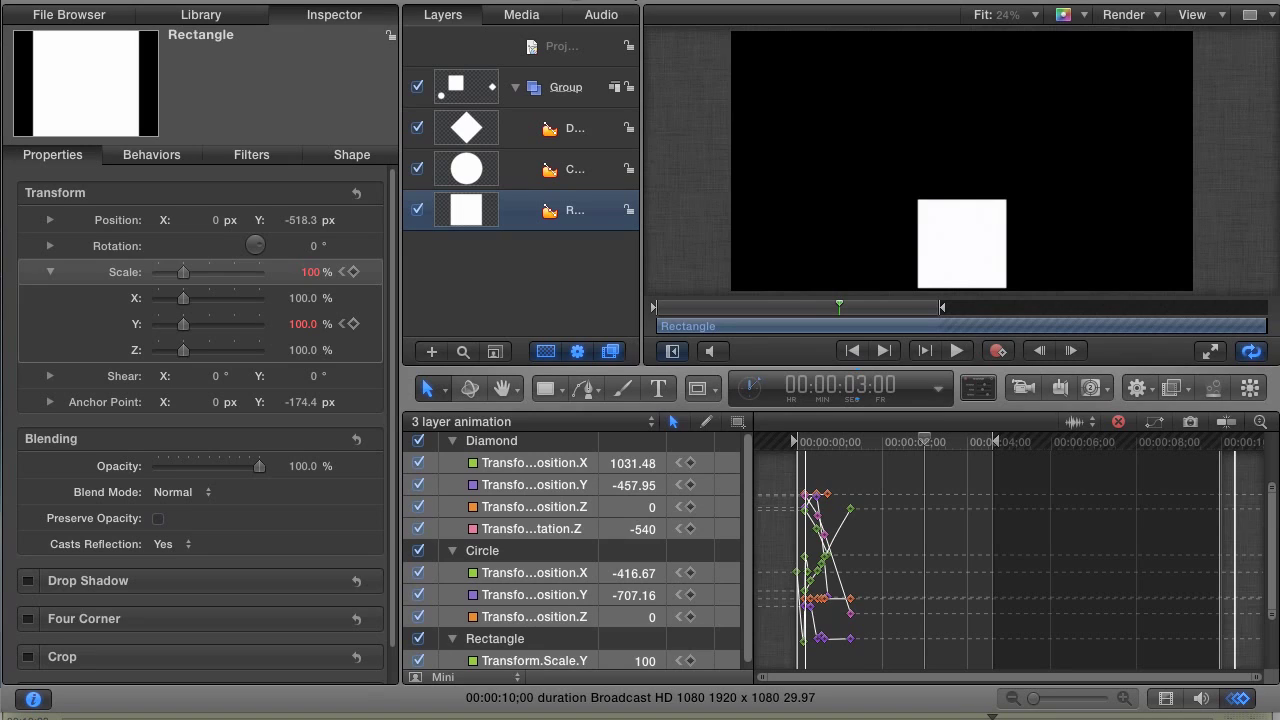
key("super+a")
left_click(690, 463)
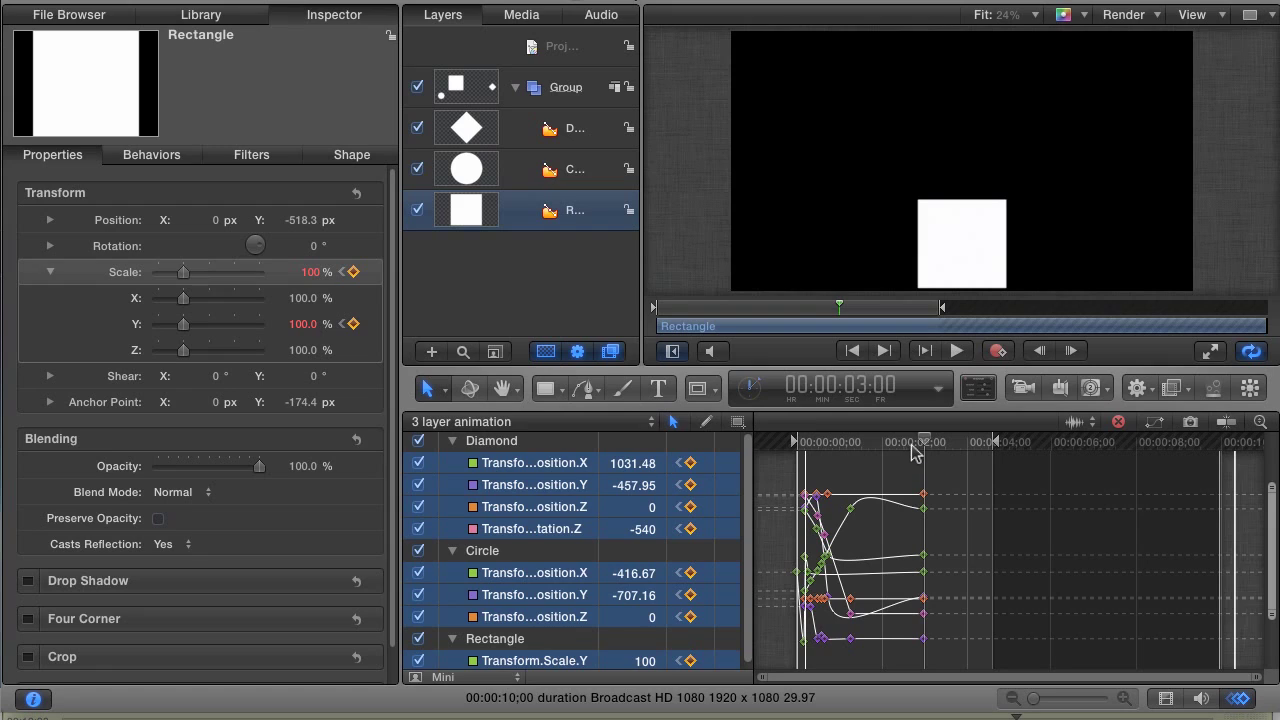
left_click_drag(927, 447, 933, 447)
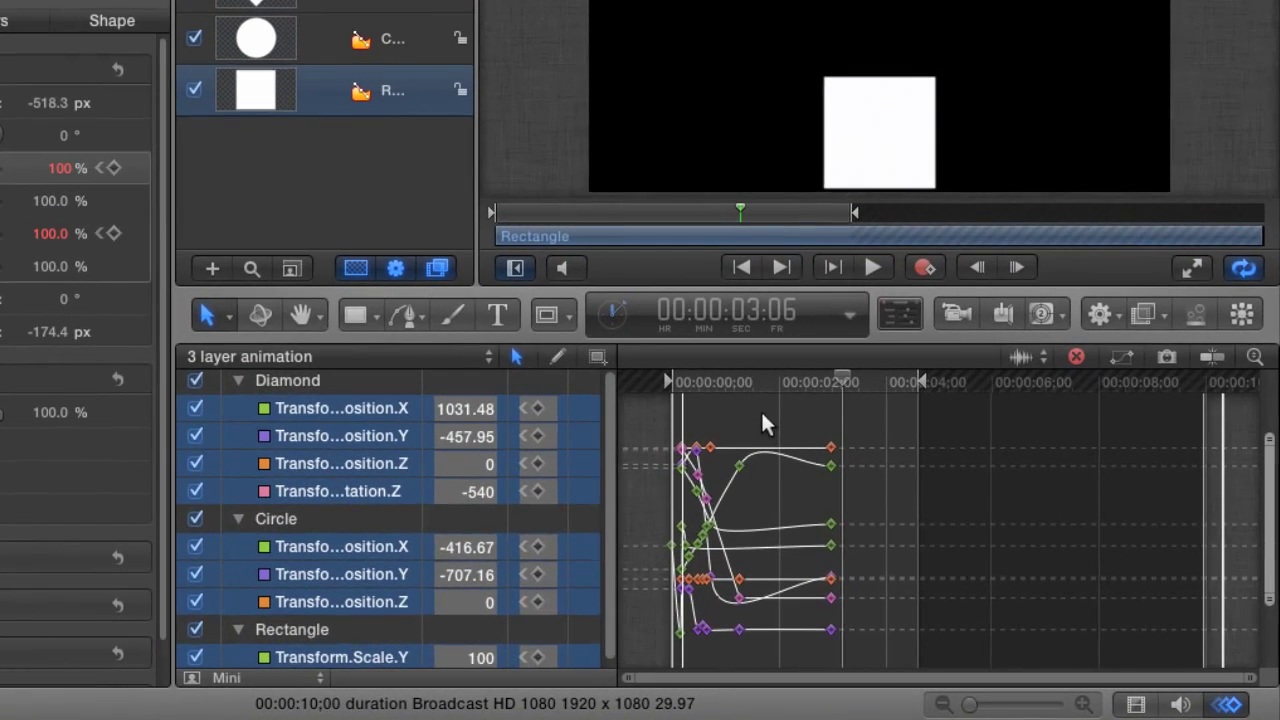
- Show the layer Timeline with each layer's keyframes visible
key("super+7")
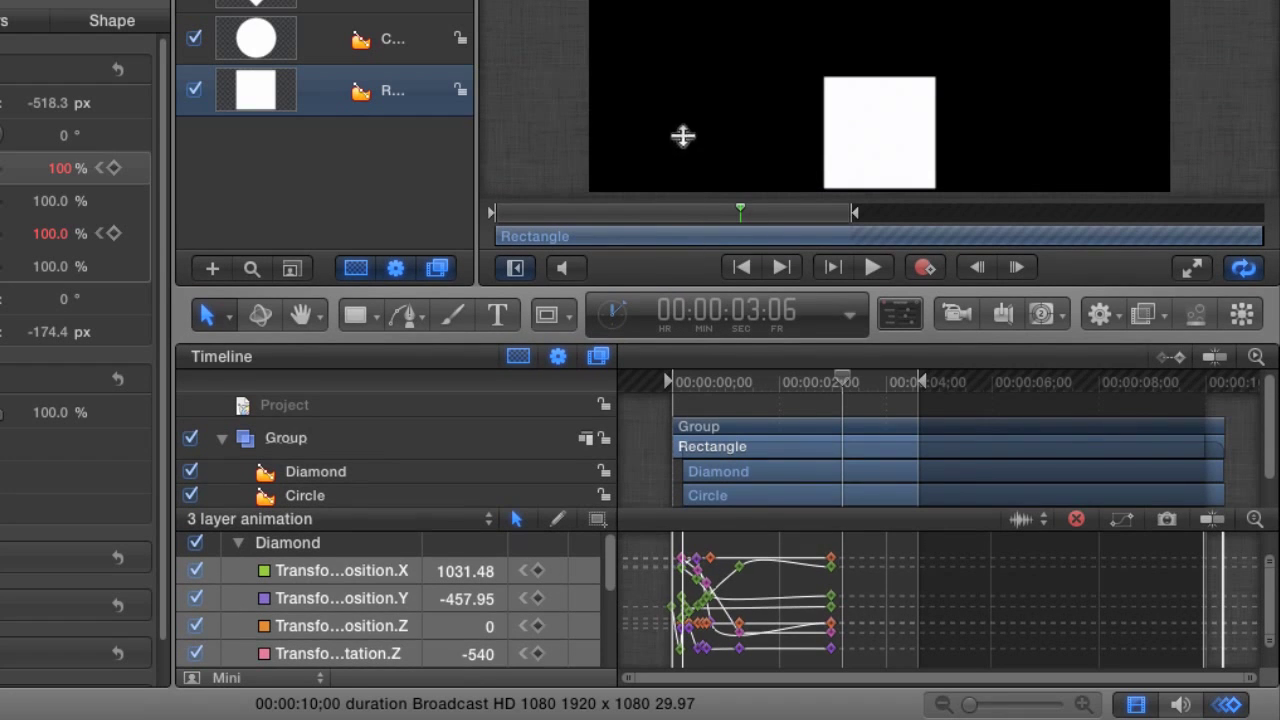
mouse_move(662, 507)
left_mouse_down()
mouse_move(677, 447)
mouse_move(666, 463)
left_mouse_up()
scroll(1268, 420, "down", 1)
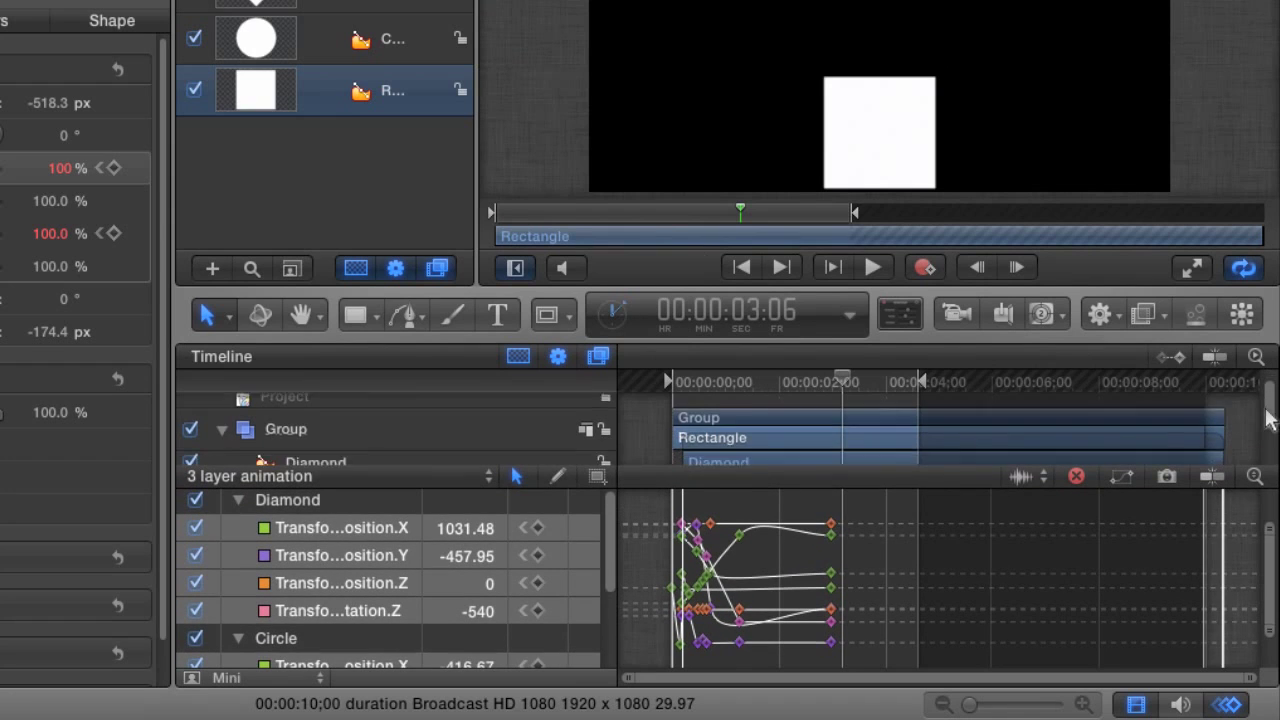
scroll(1268, 430, "down", 3)
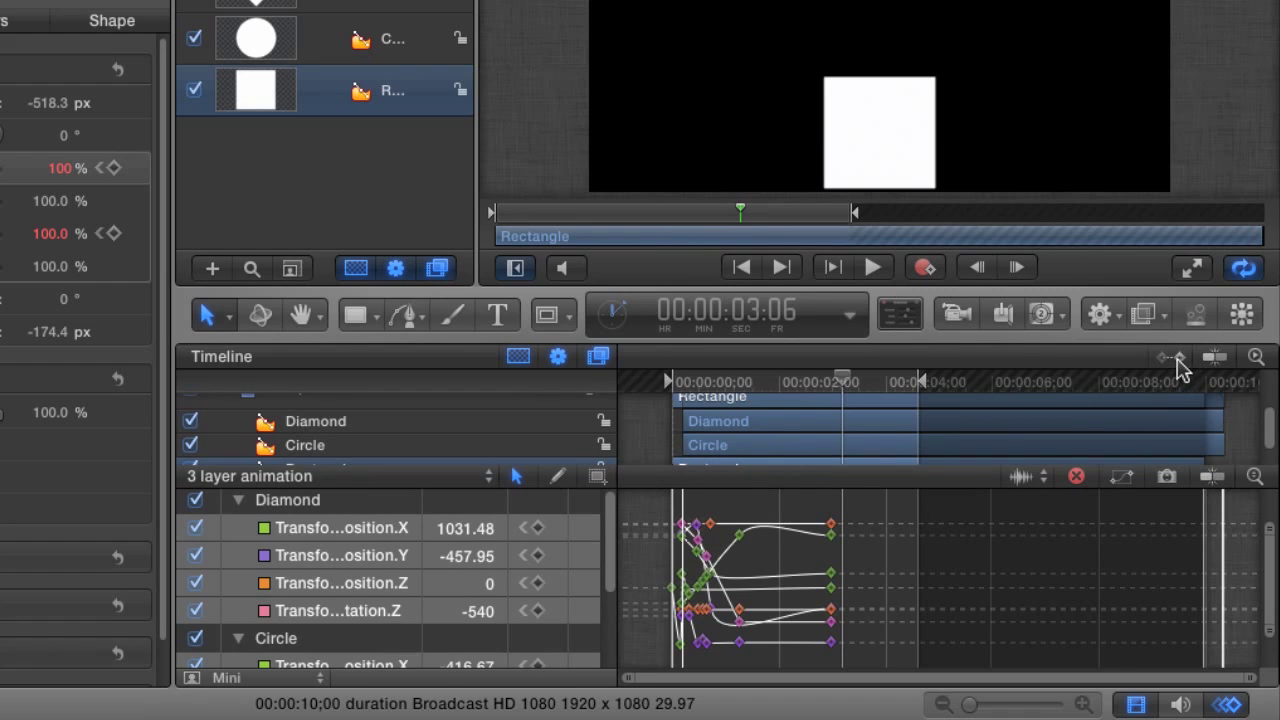
left_click(1176, 360)
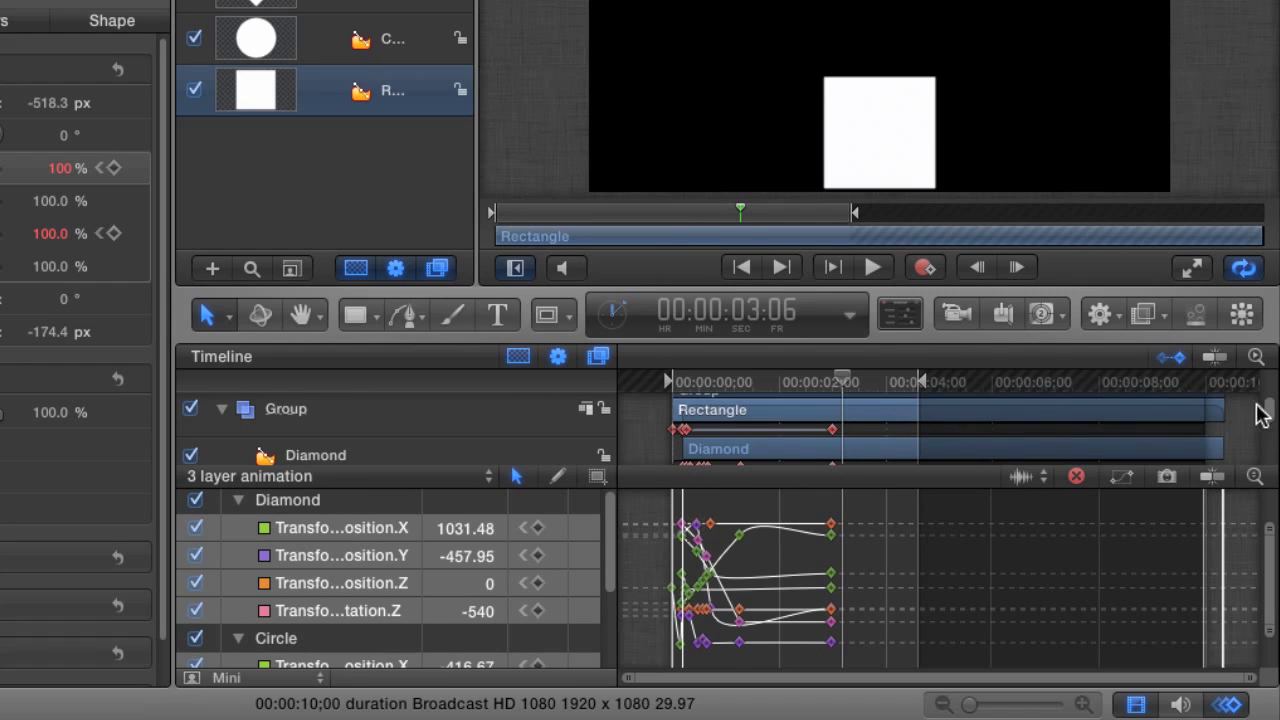
scroll(1268, 420, "down", 3)
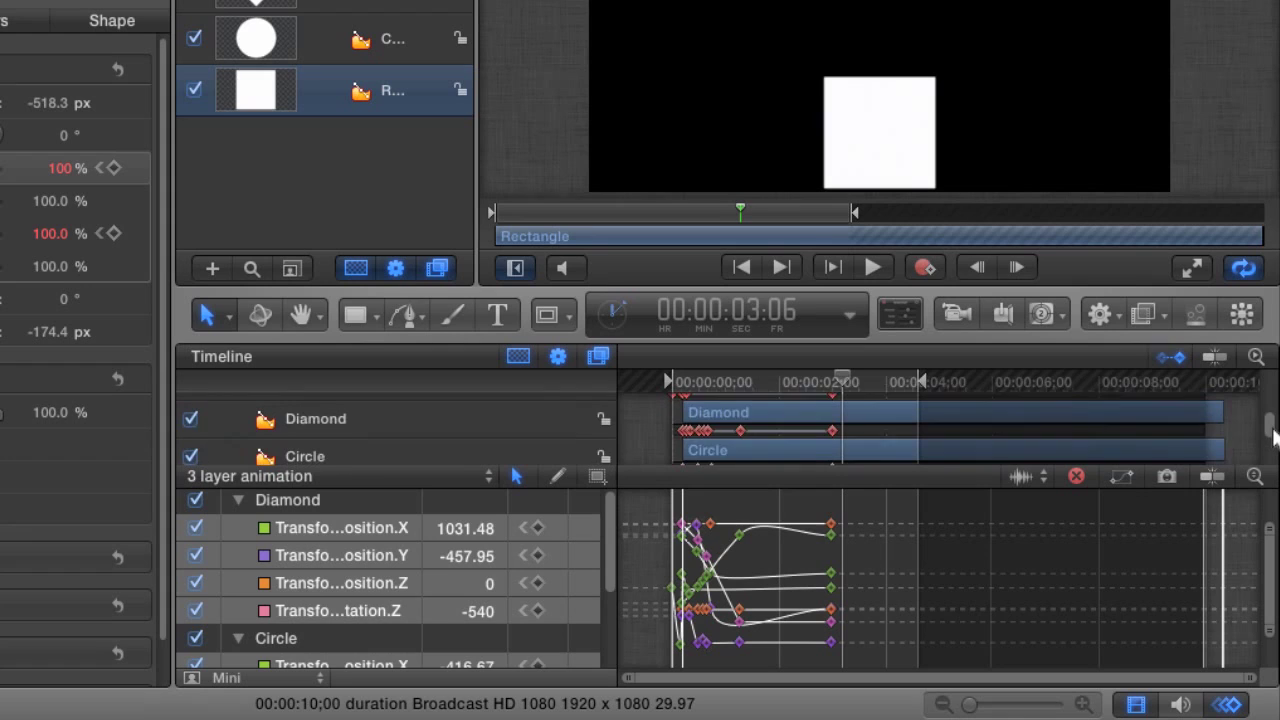
scroll(1272, 430, "down", 1)
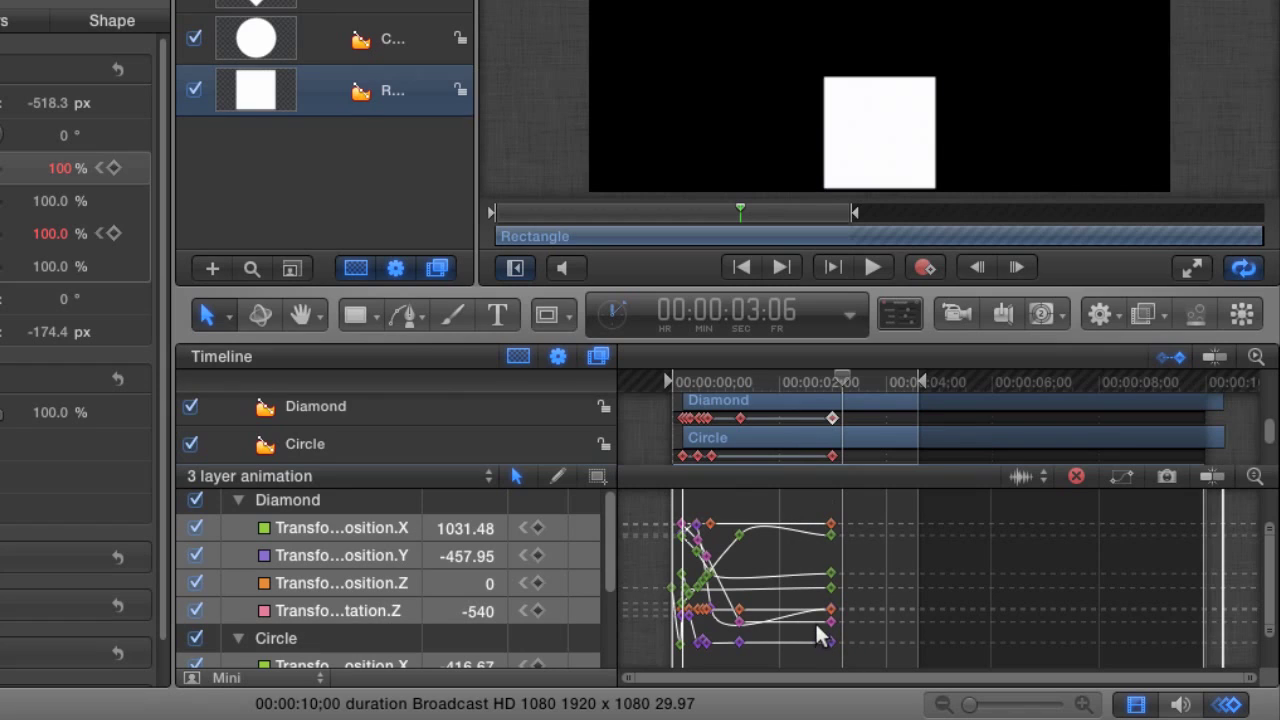
- Move the Diamond's and Circle's last keyframes later to 00:00:03:06
left_click(1254, 477)
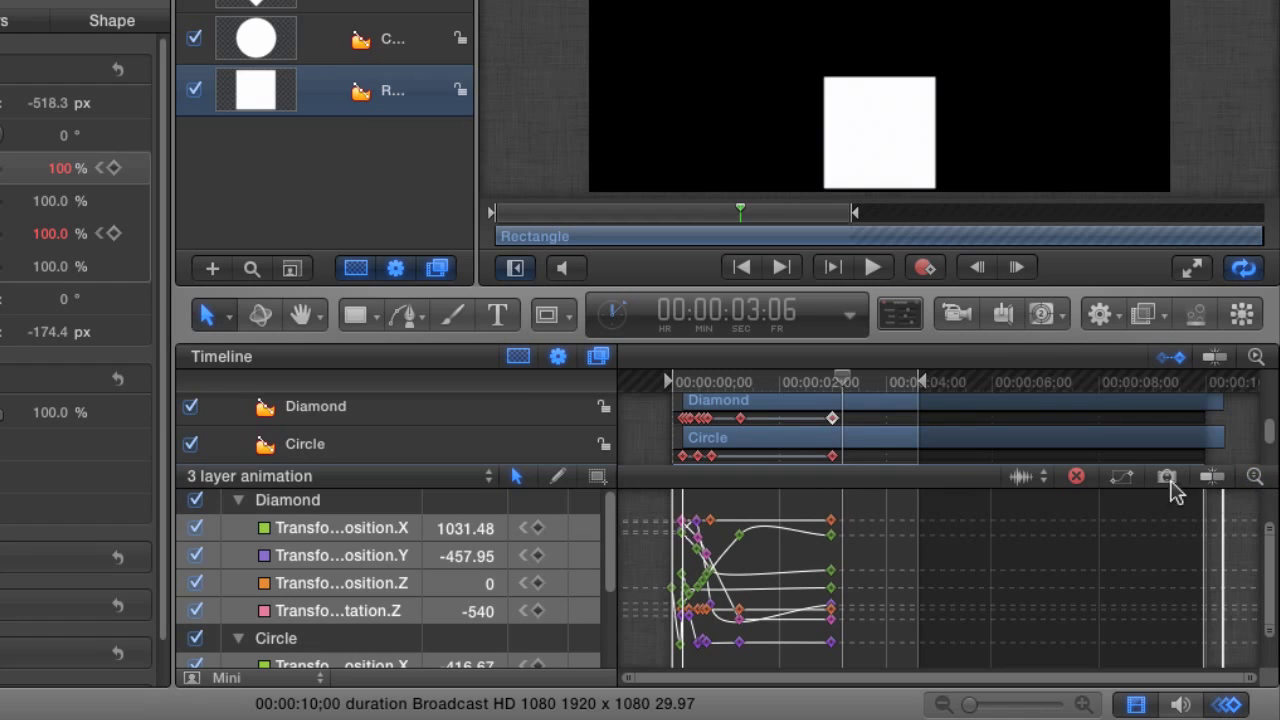
mouse_move(833, 418)
left_mouse_down()
mouse_move(883, 418)
mouse_move(876, 426)
left_mouse_up()
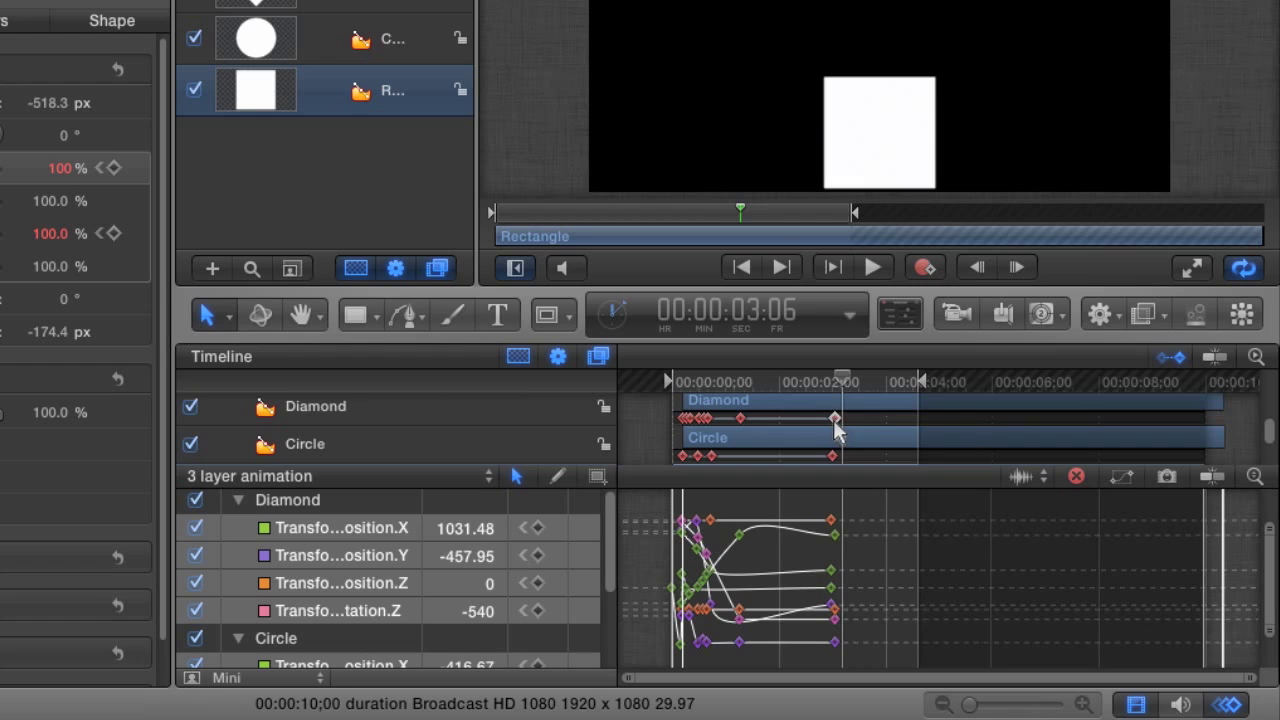
left_click_drag(876, 426, 833, 420)
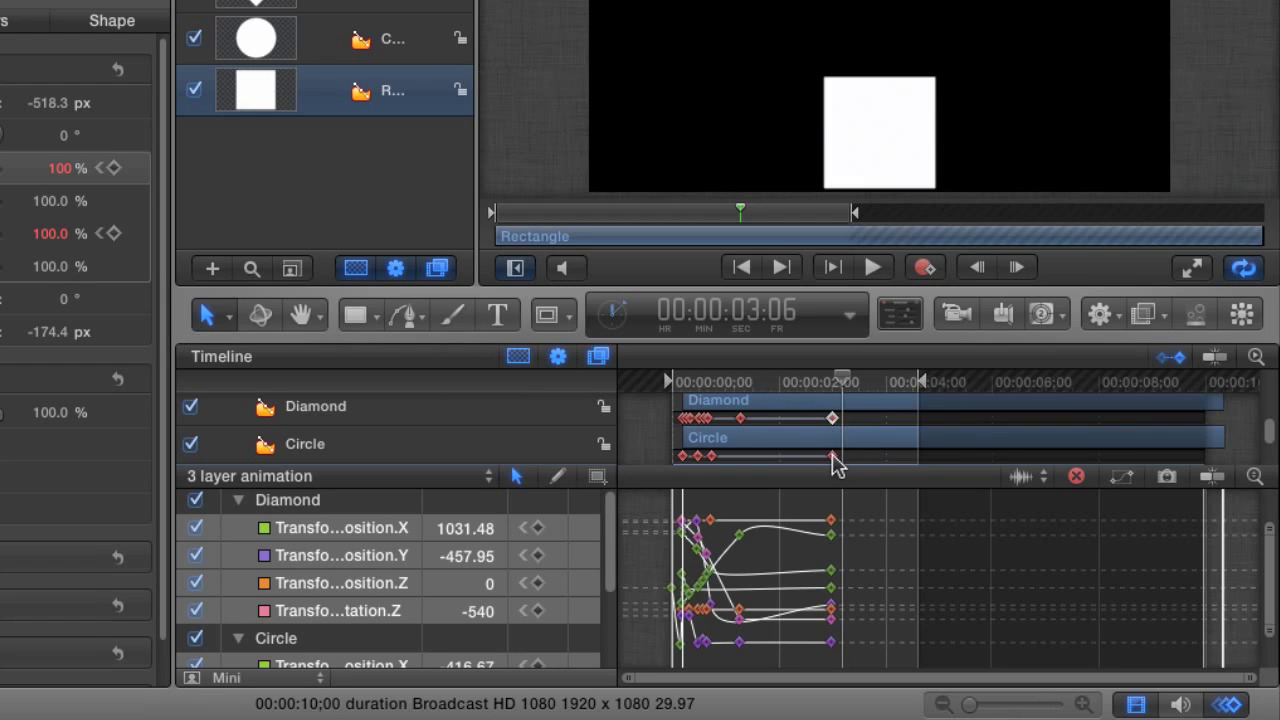
left_click(832, 457)
left_click_drag(836, 425, 848, 428)
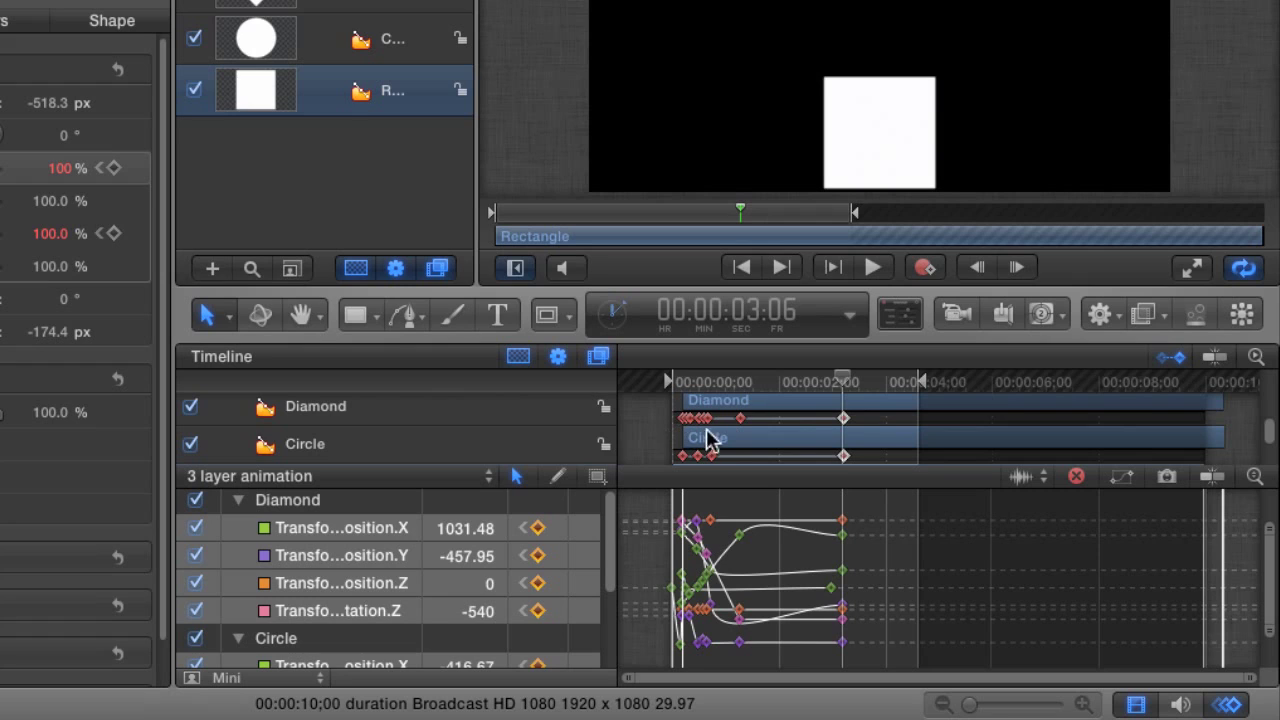
- Set After Last Keyframe to Repeat for all shapes' parameters
key("super+7")
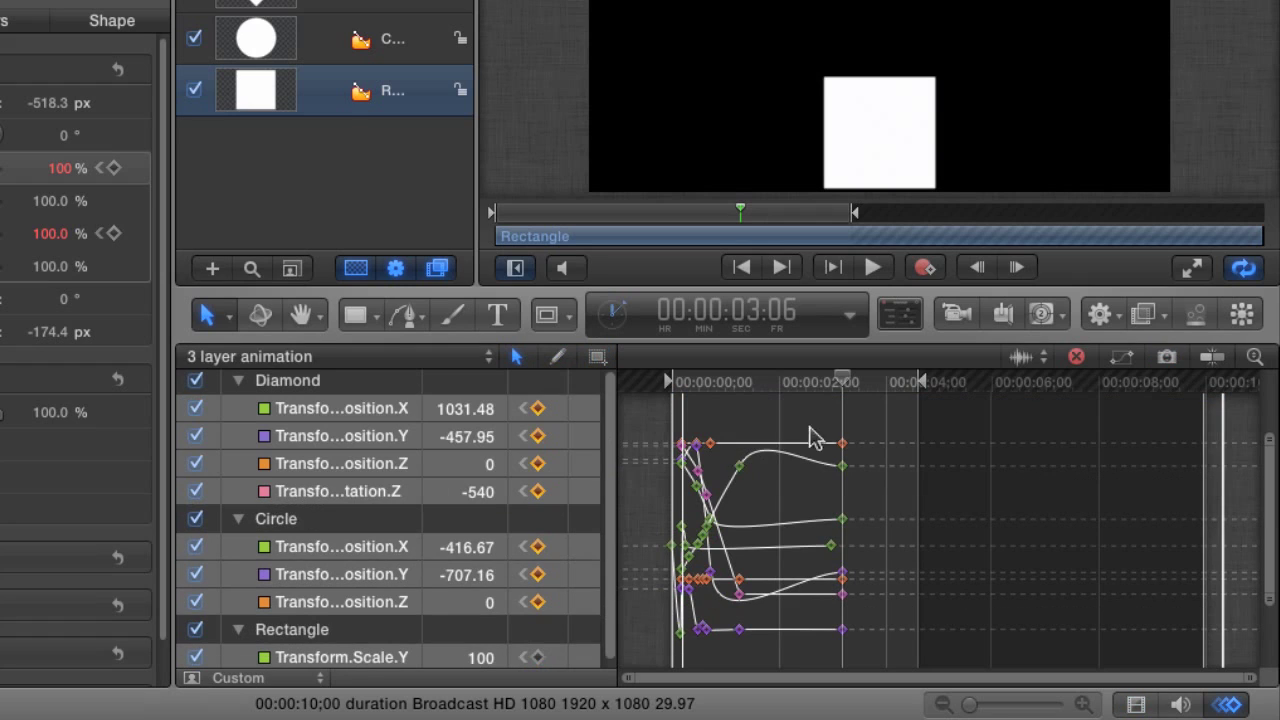
left_click(405, 410)
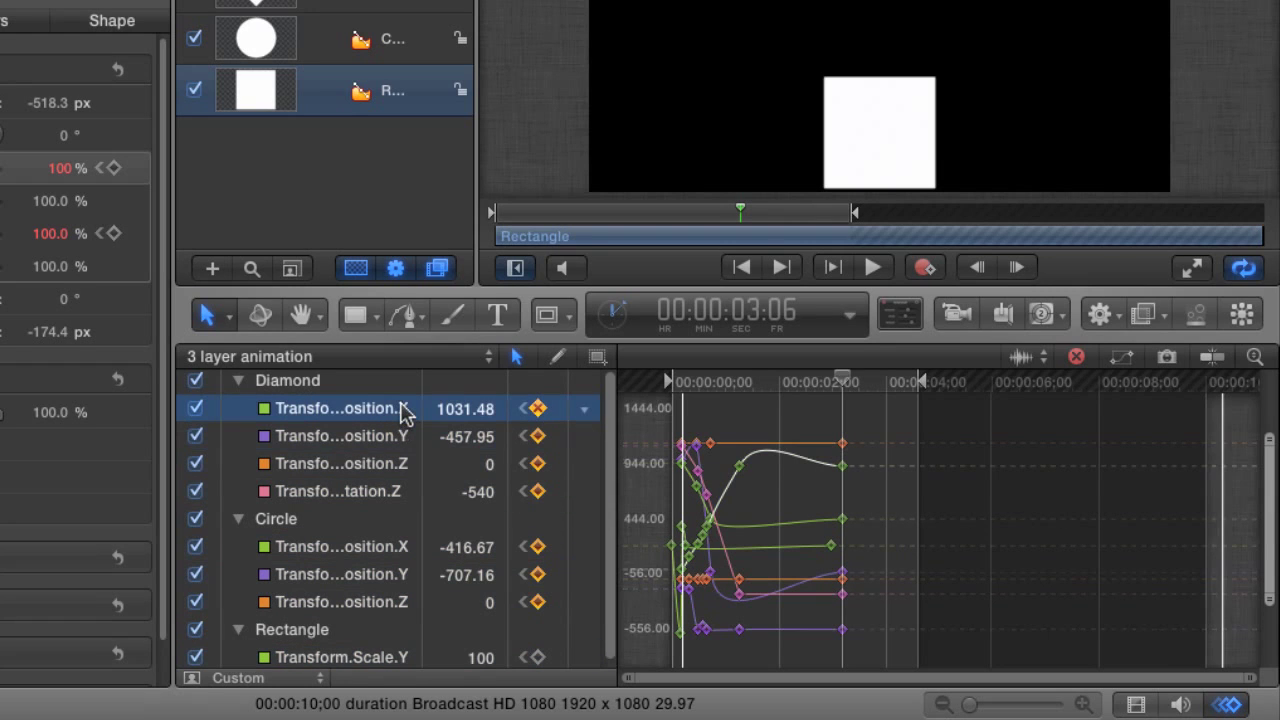
key("super+a")
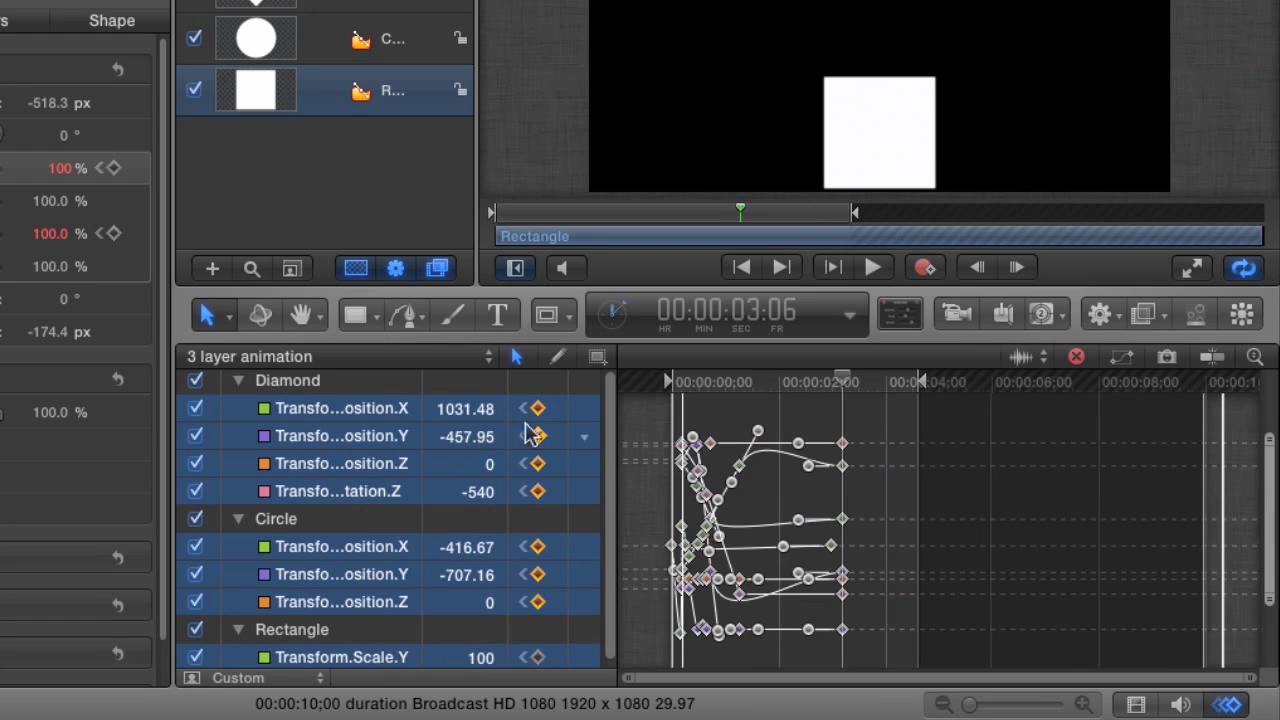
left_click(587, 412)
mouse_move(697, 646)
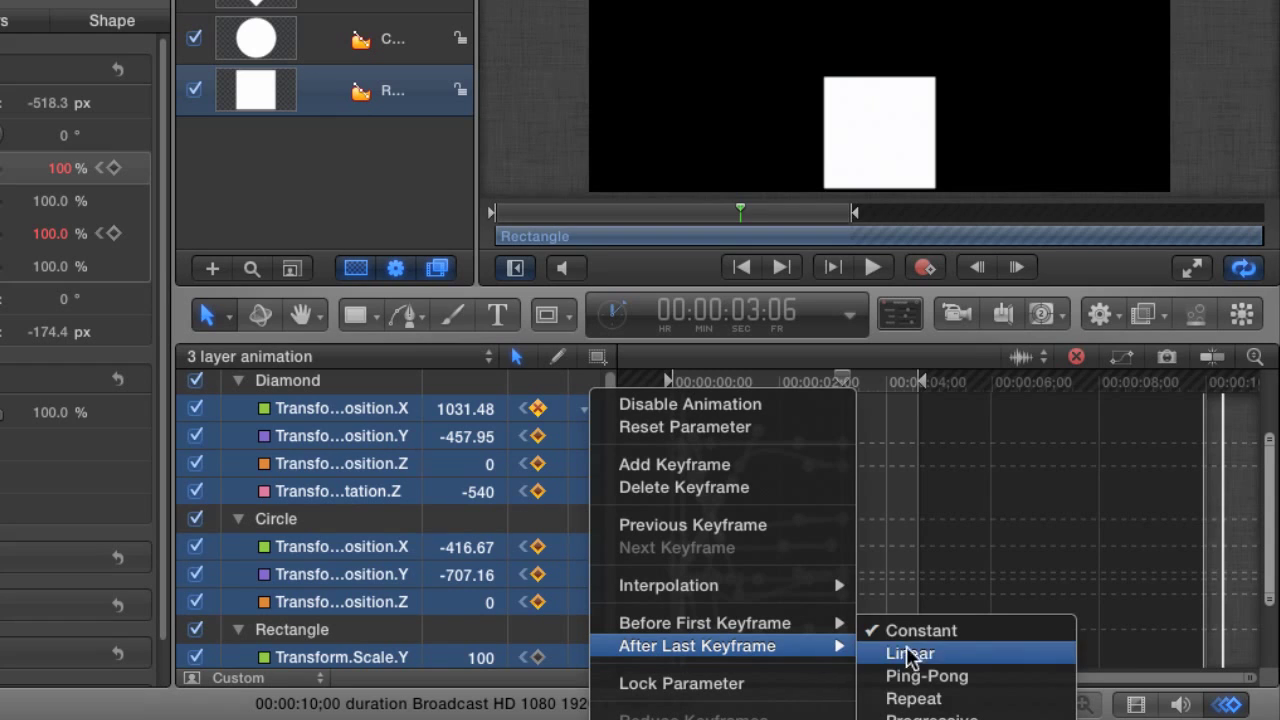
left_click(914, 699)
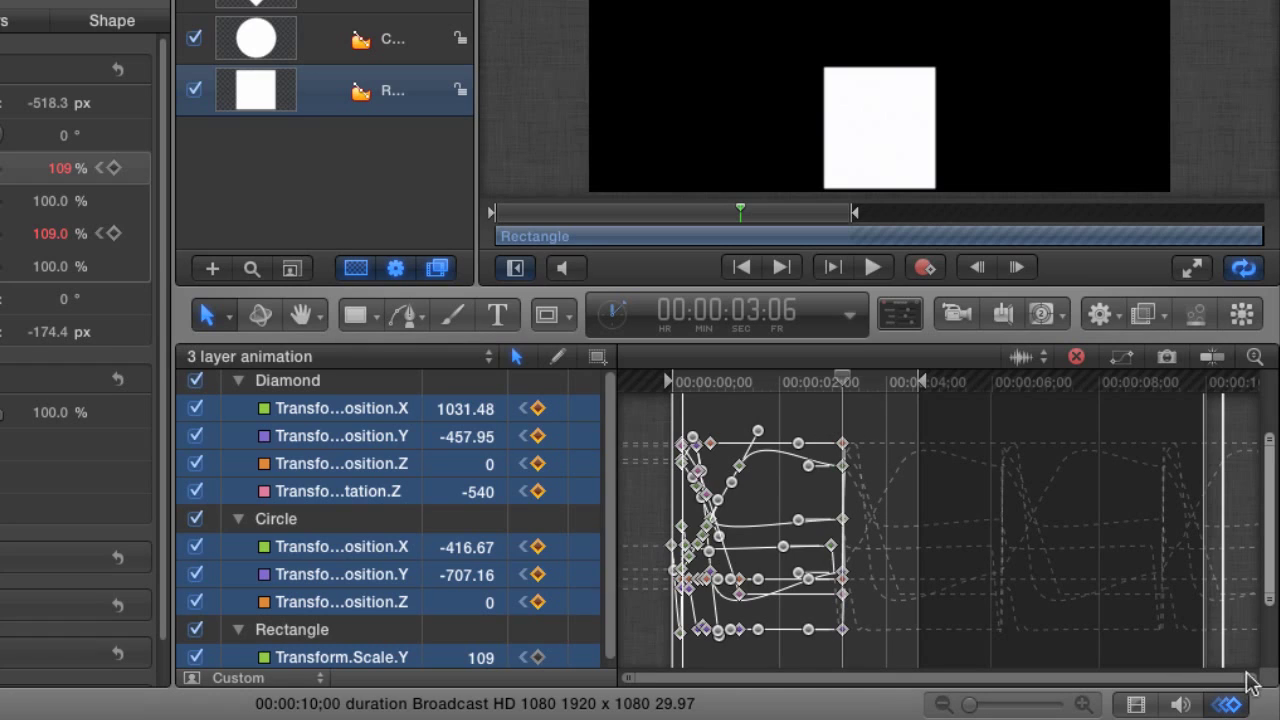
- Preview the repeating animation and extend the play range to the project's end
left_click_drag(830, 386, 826, 391)
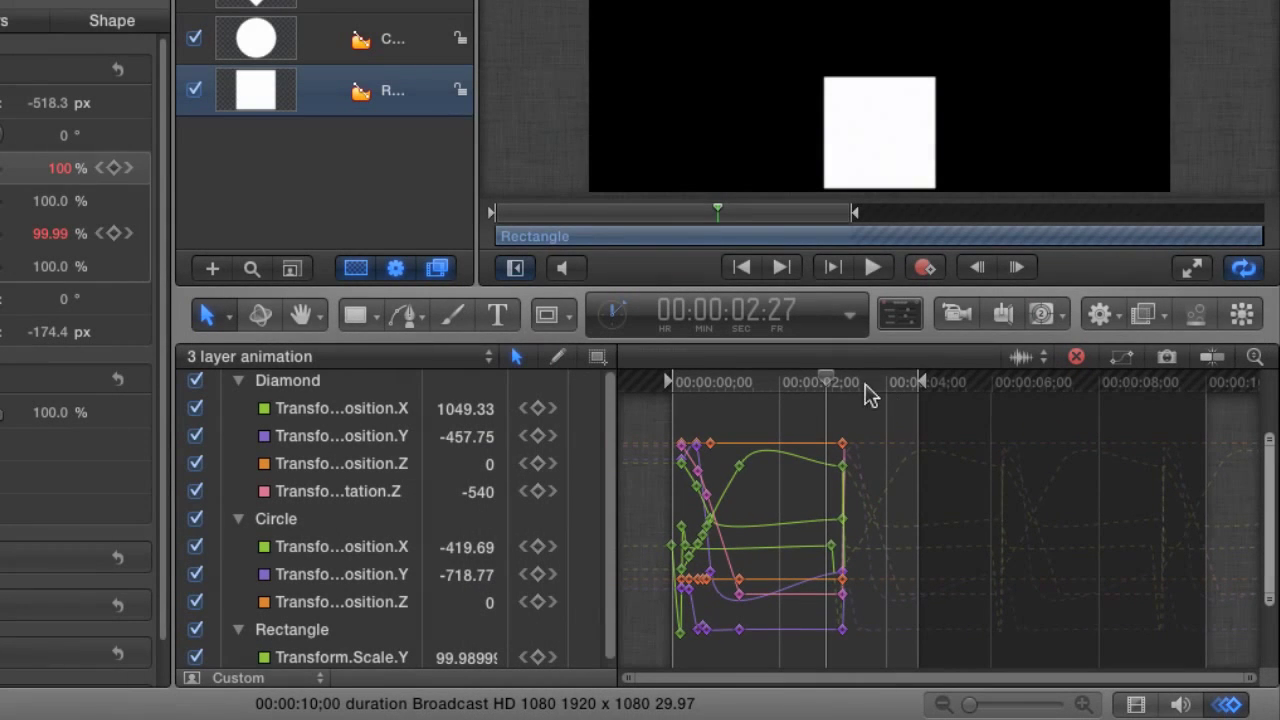
left_click_drag(833, 378, 798, 382)
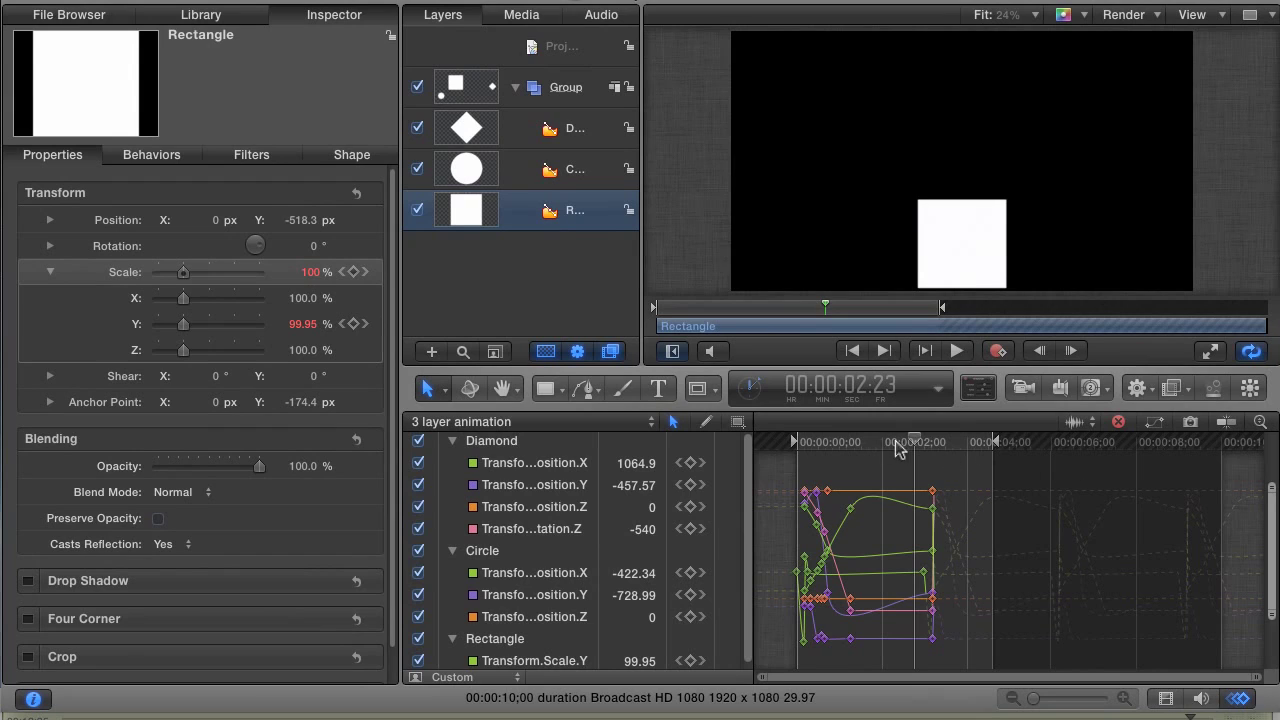
left_click_drag(897, 449, 795, 445)
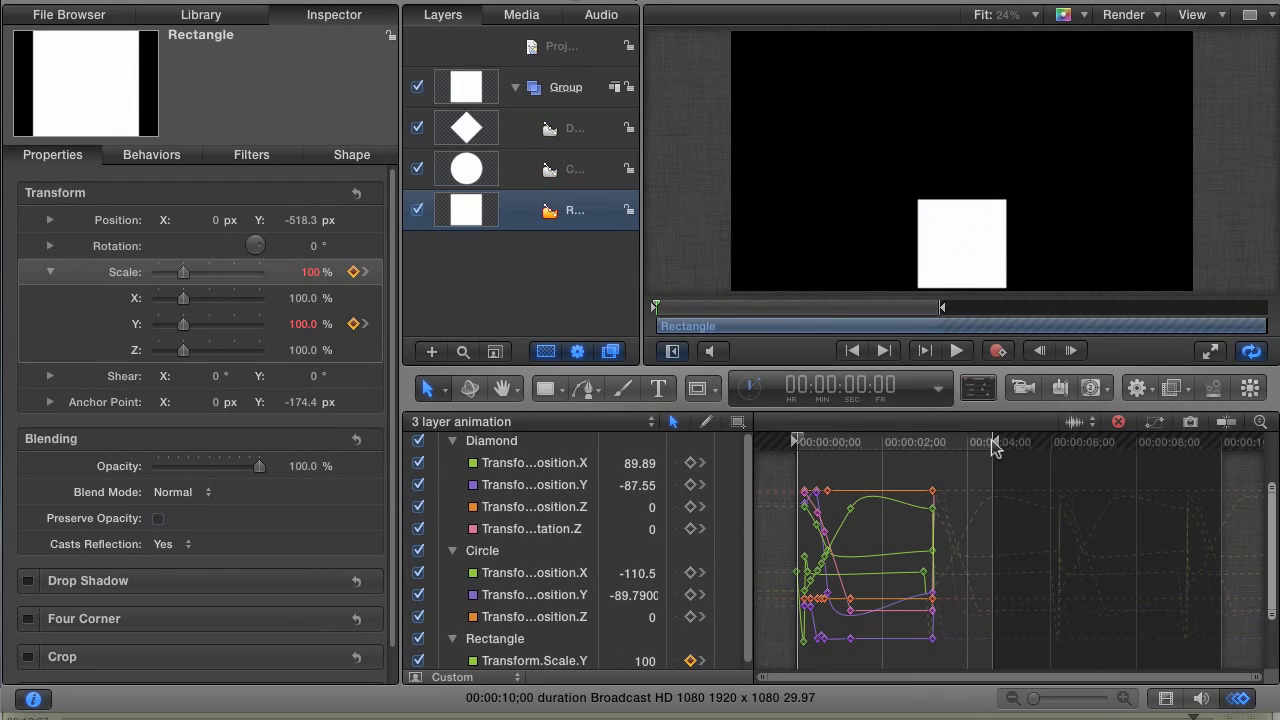
left_click_drag(993, 443, 1016, 443)
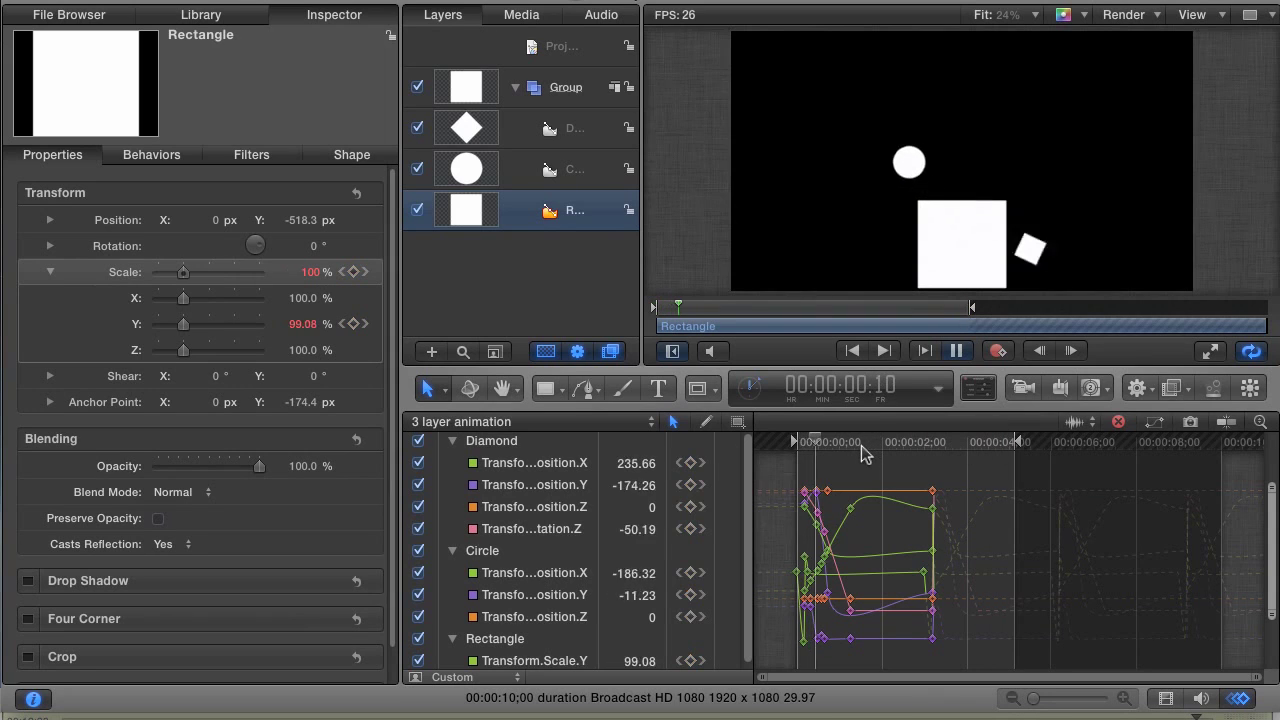